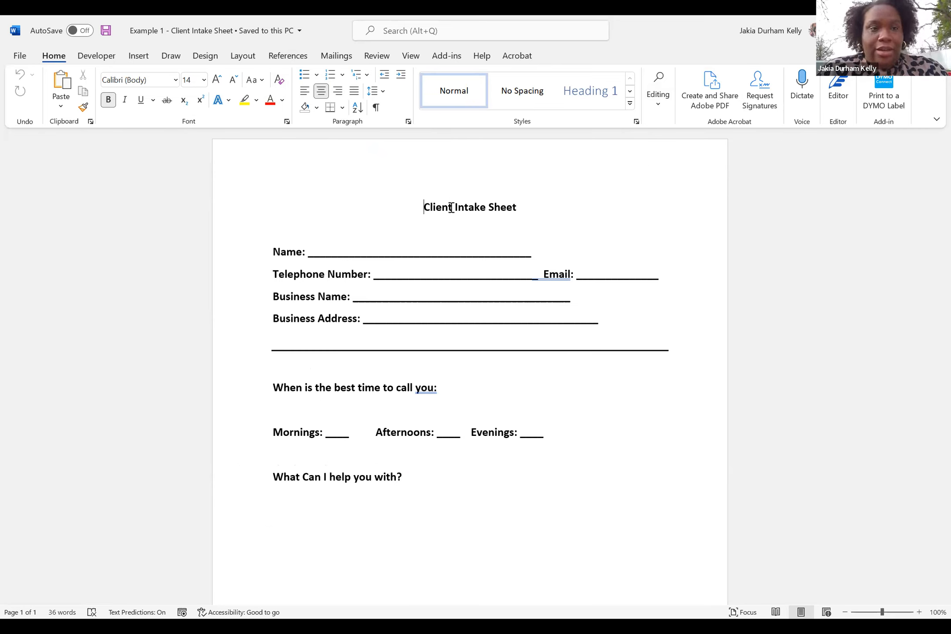
Save the Client Intake Sheet as an Adobe PDF named Example 1 - Client Intake Sheet.
click(20, 58)
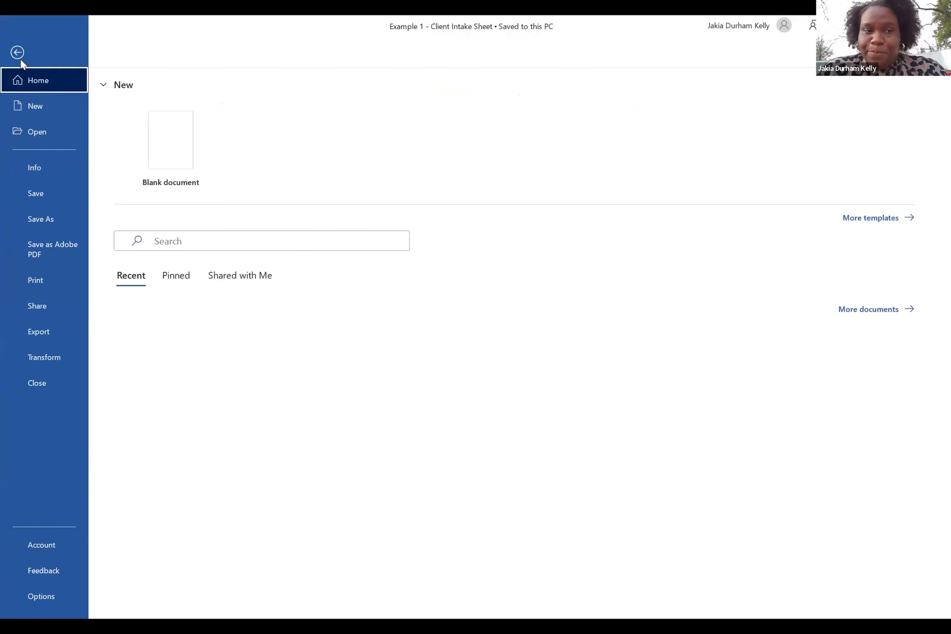
click(58, 252)
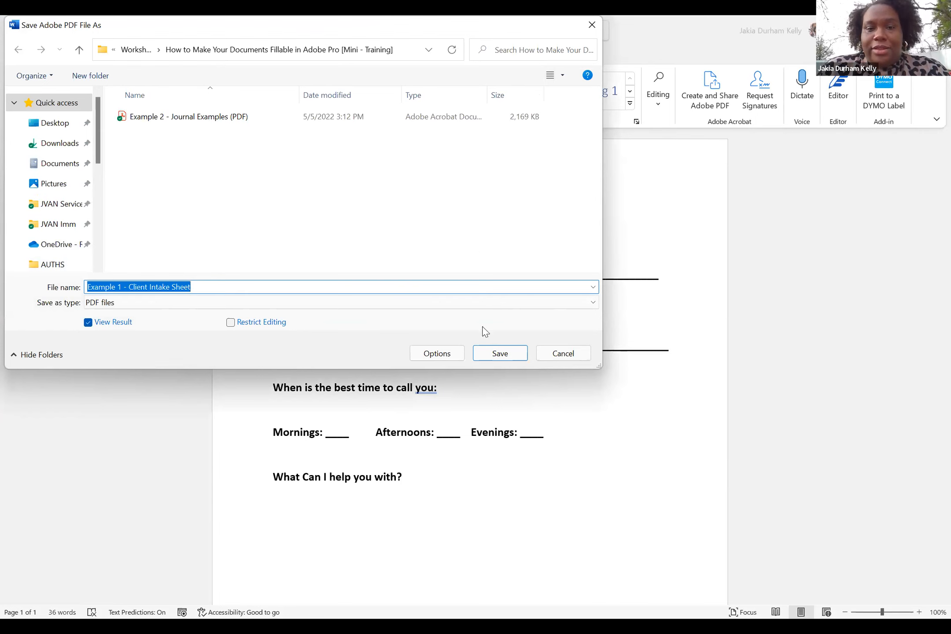
click(493, 356)
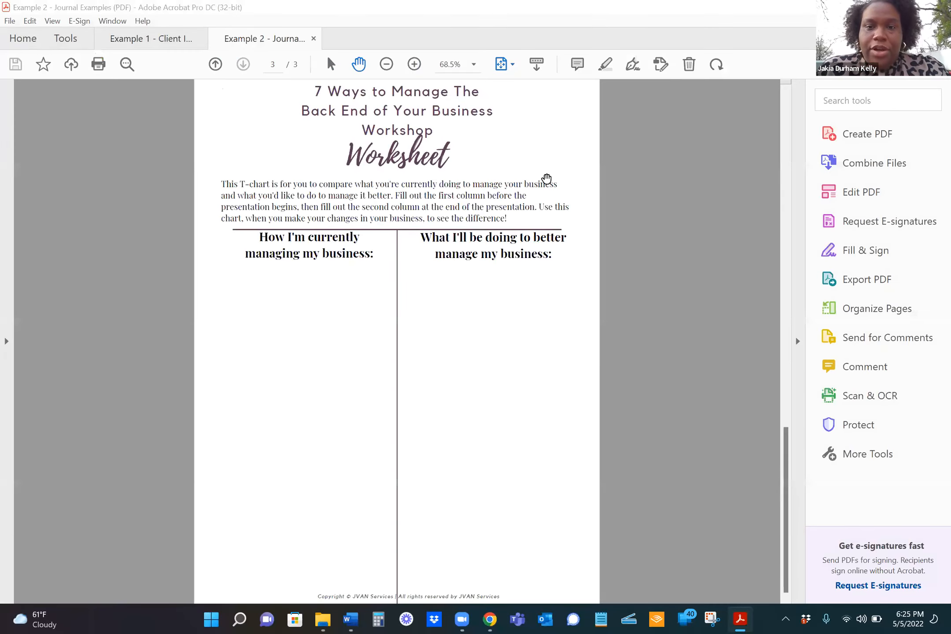
Compare the Example 1 intake sheet with the Example 2 journal PDF, looking through the journal's survey, worksheet and Notes pages.
click(185, 39)
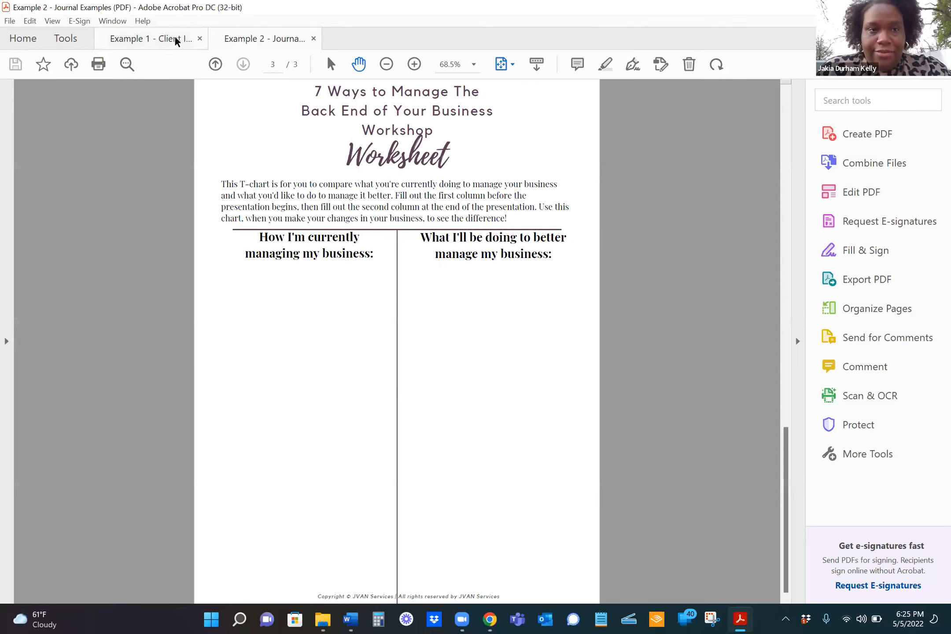
click(274, 43)
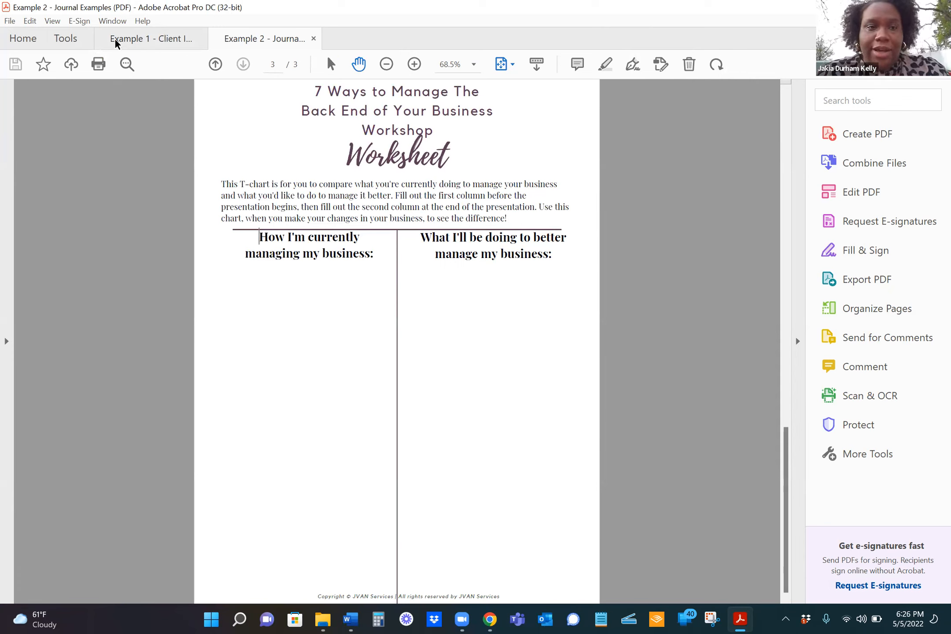
click(128, 39)
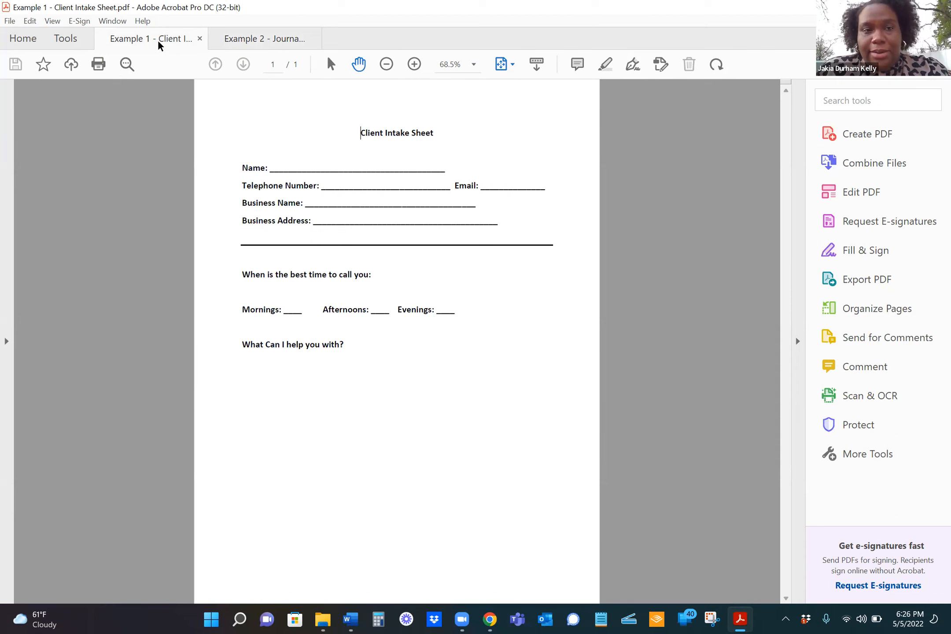
click(278, 44)
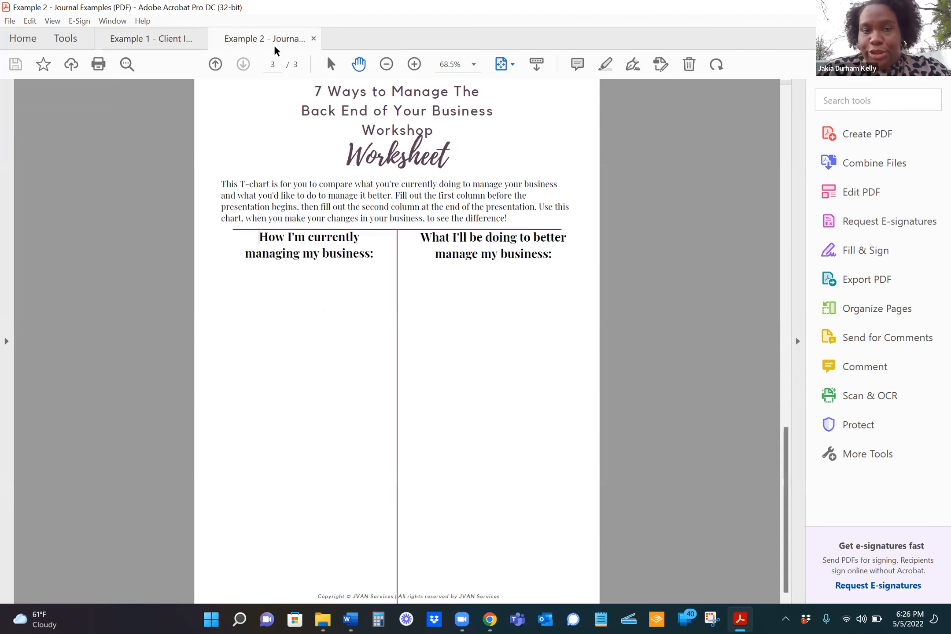
scroll(400, 265, up, 5)
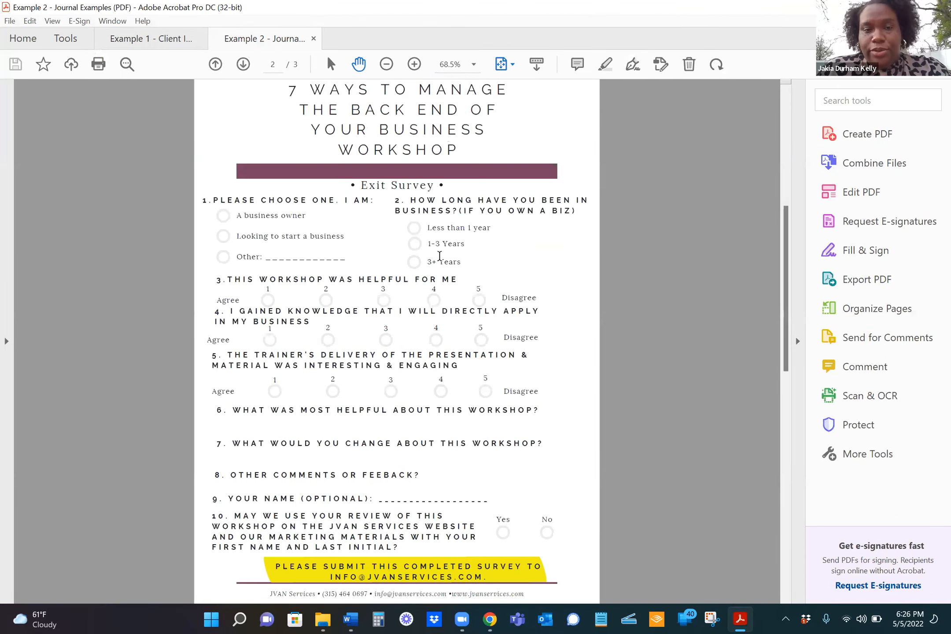
scroll(439, 255, down, 3)
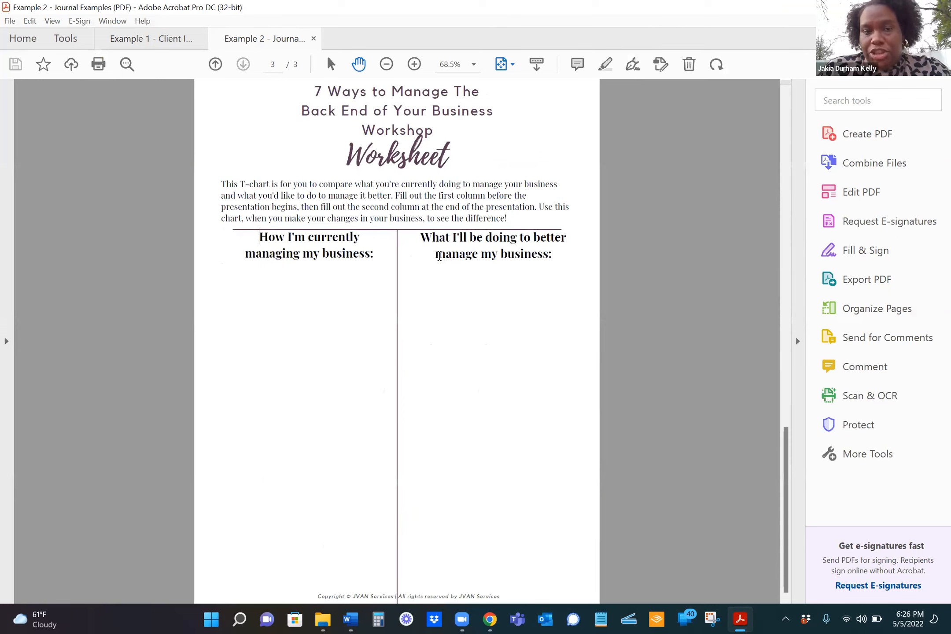
key(Home)
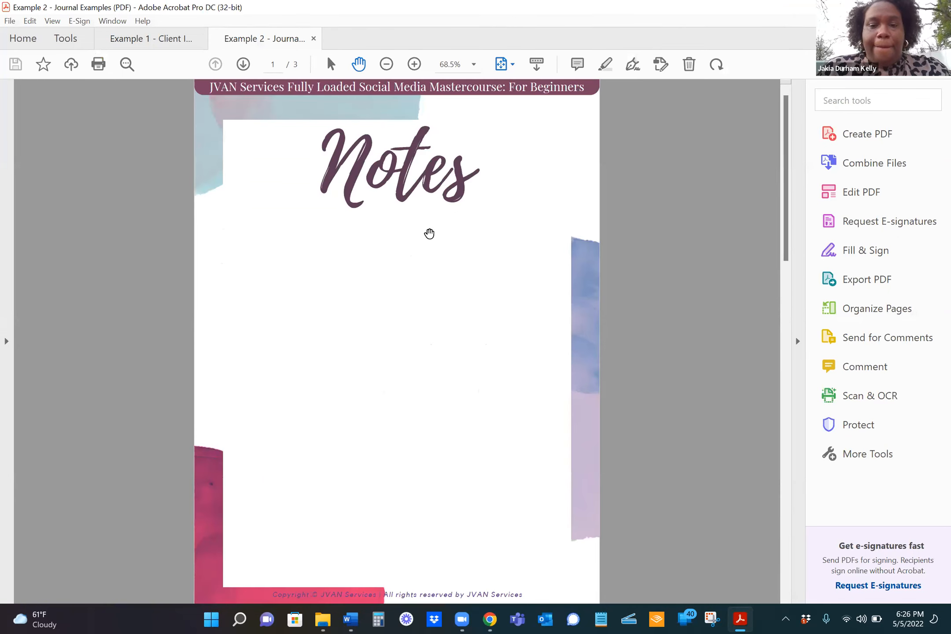
Start Prepare Form on the Example 1 - Client Intake Sheet PDF with form field auto detection on.
click(176, 38)
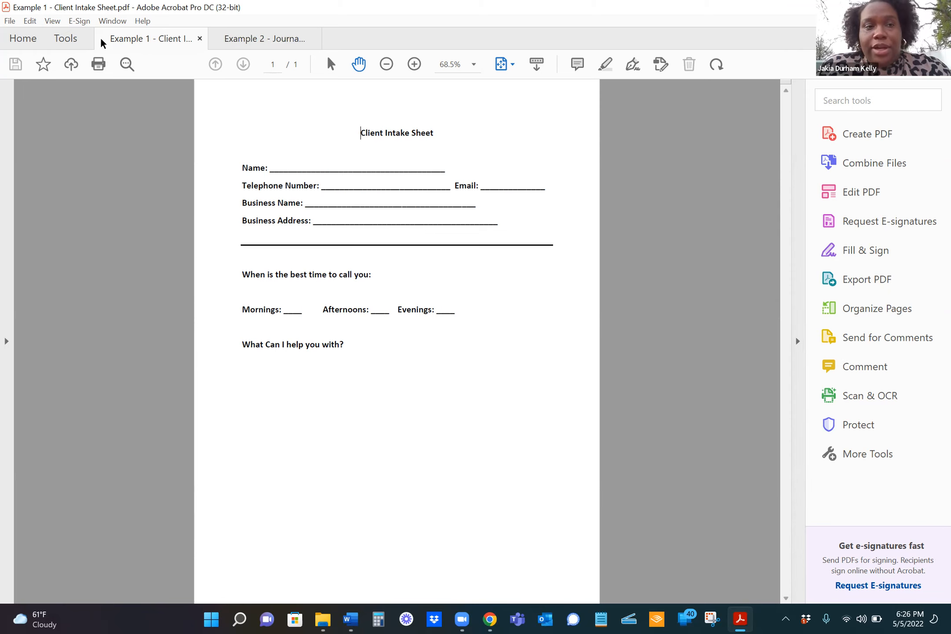
click(65, 40)
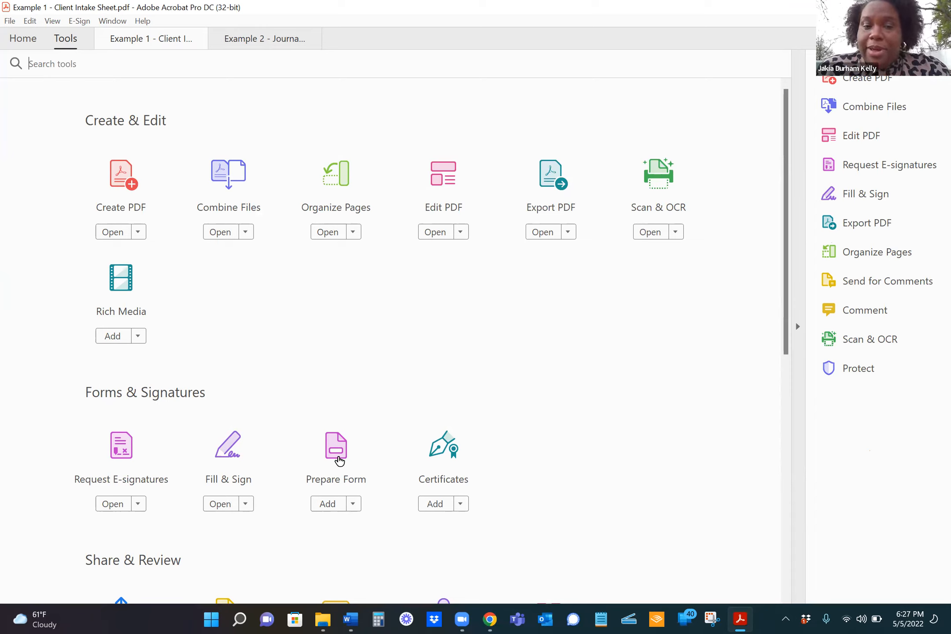
click(338, 460)
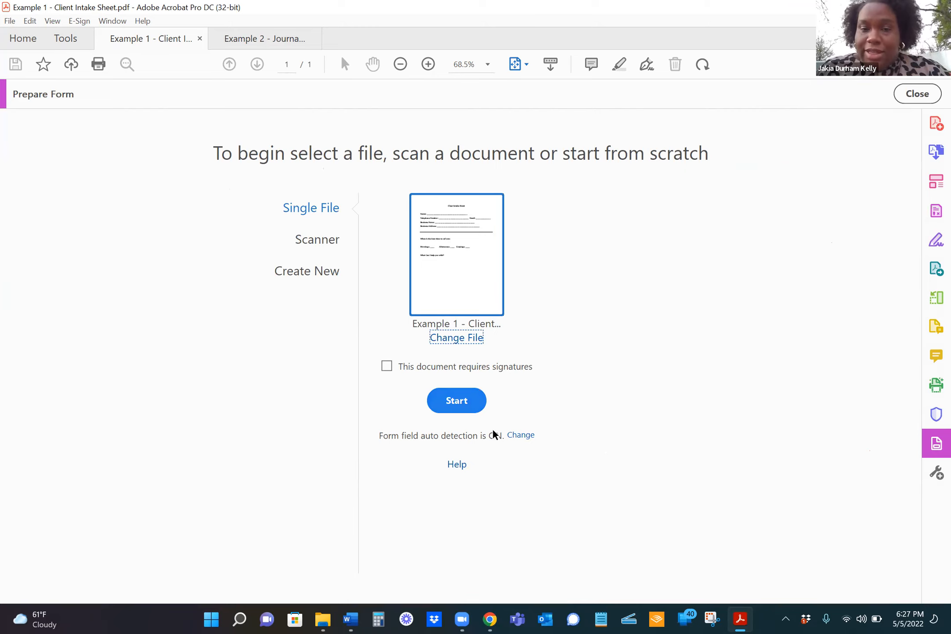
click(468, 405)
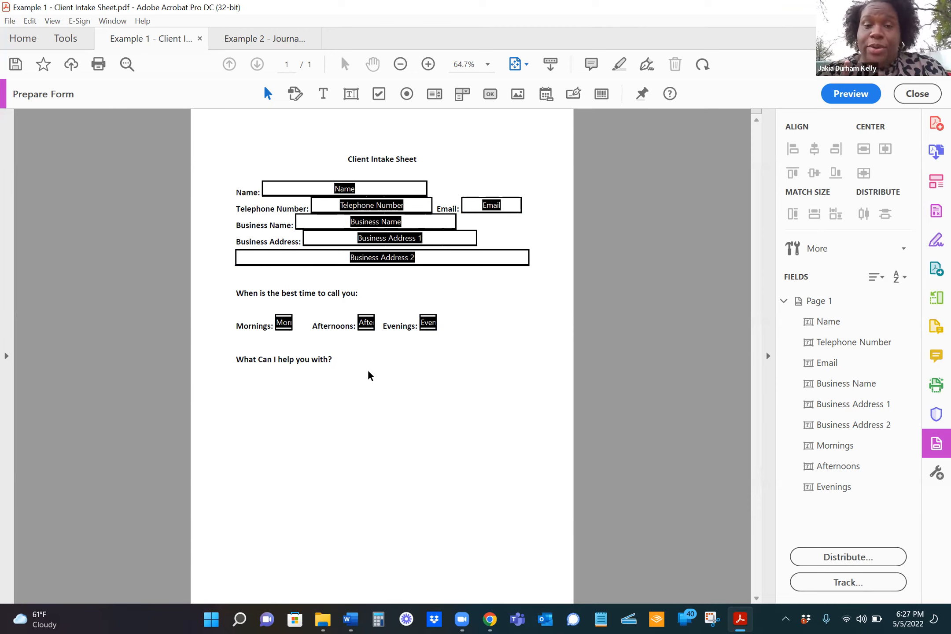
Delete the auto-detected Afternoons, Evenings and Mornings text fields from the best-time-to-call line.
click(278, 323)
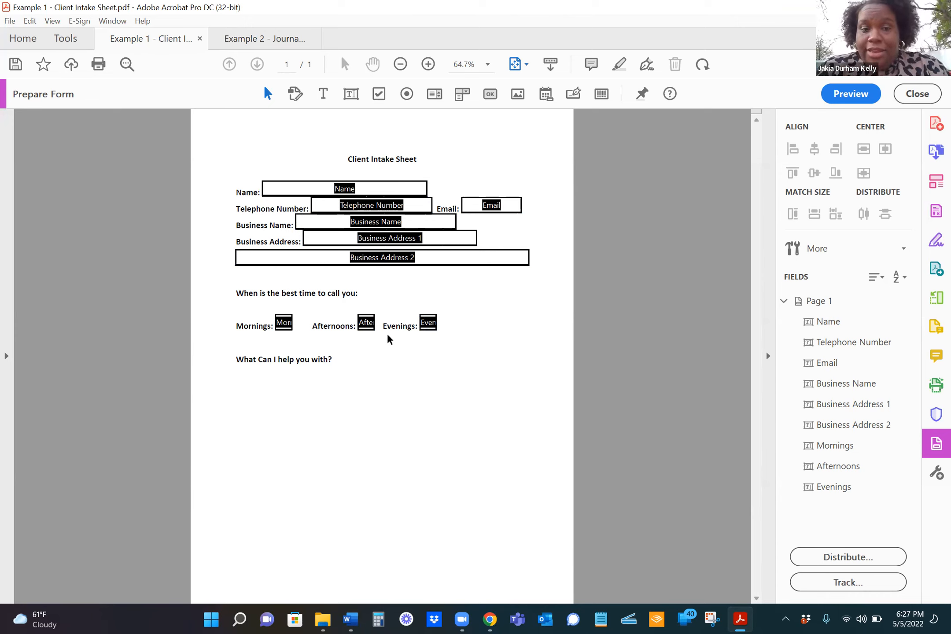
click(285, 323)
click(361, 323)
right_click(363, 325)
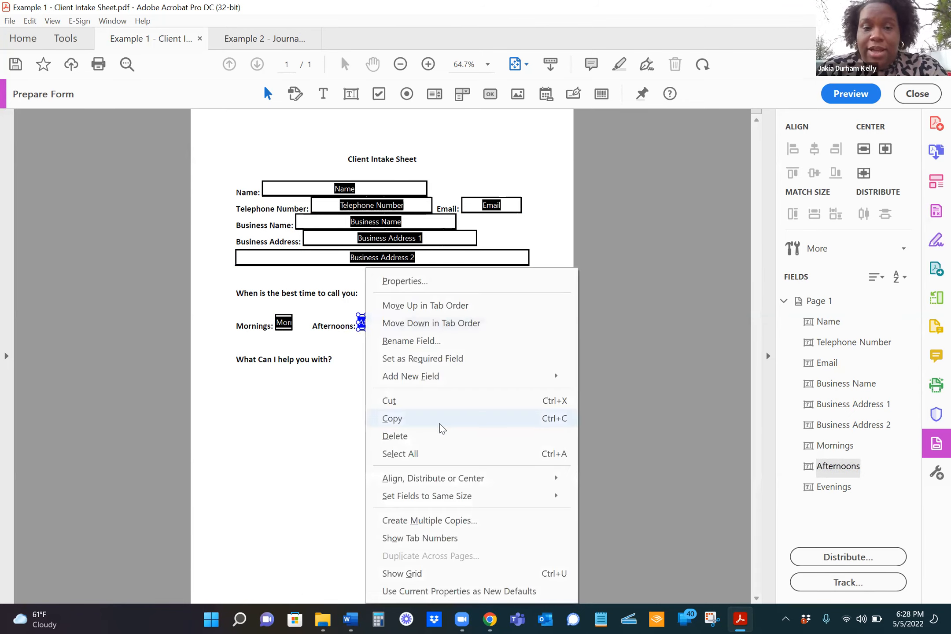
click(436, 436)
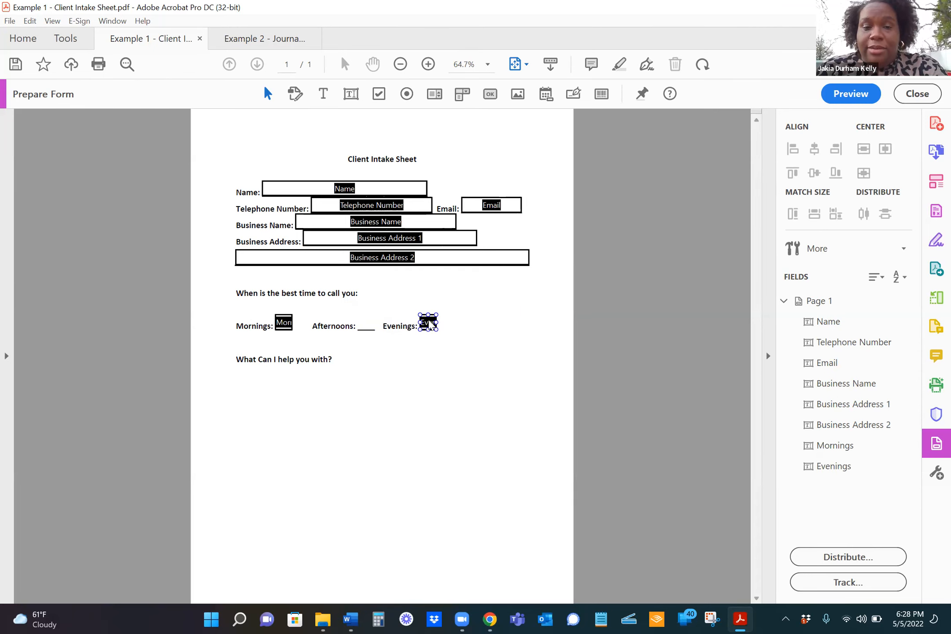
right_click(425, 324)
click(466, 434)
right_click(283, 323)
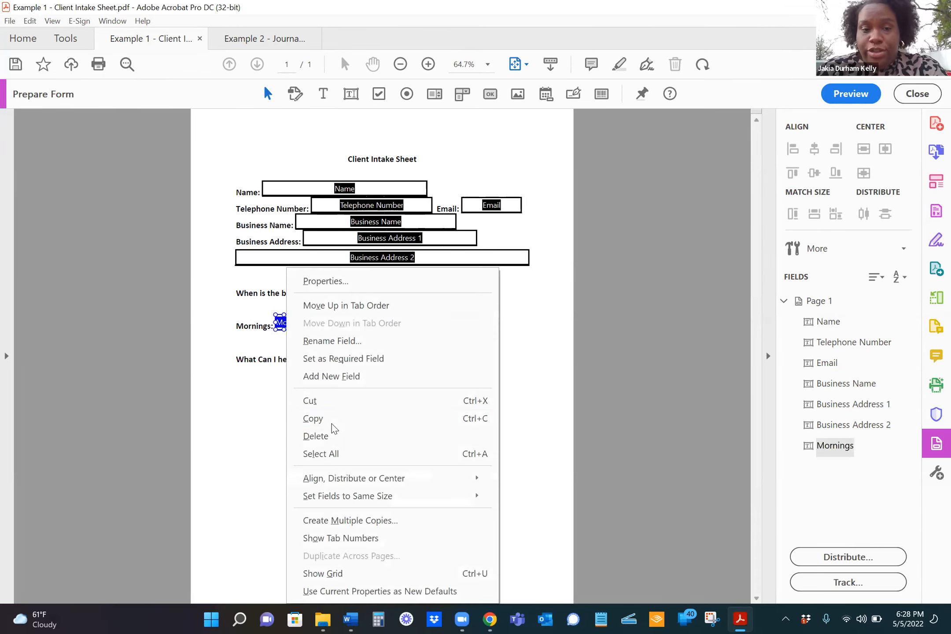
click(330, 436)
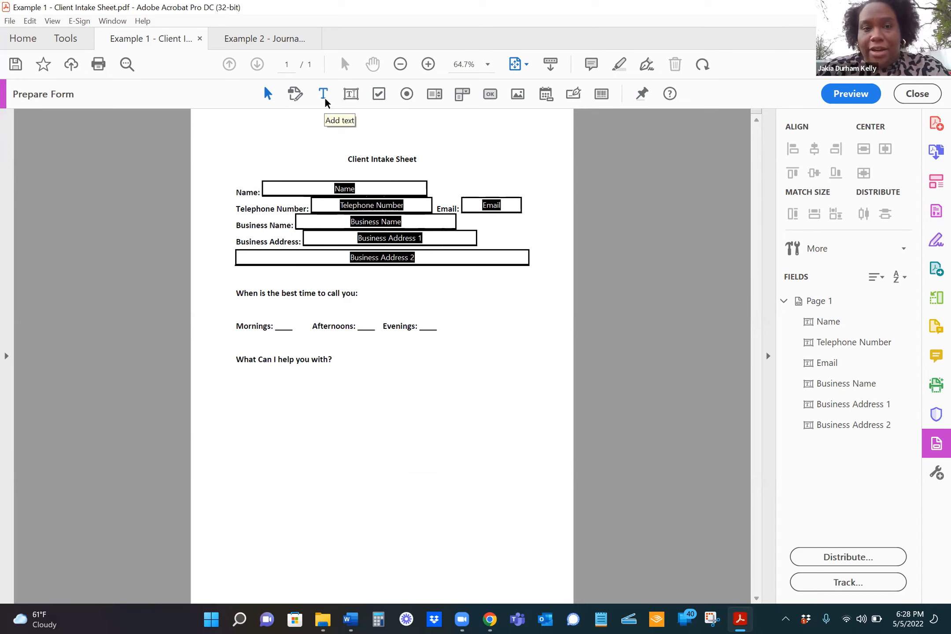
Add a check box on the blank after Mornings and enlarge it slightly to fill the blank.
click(379, 95)
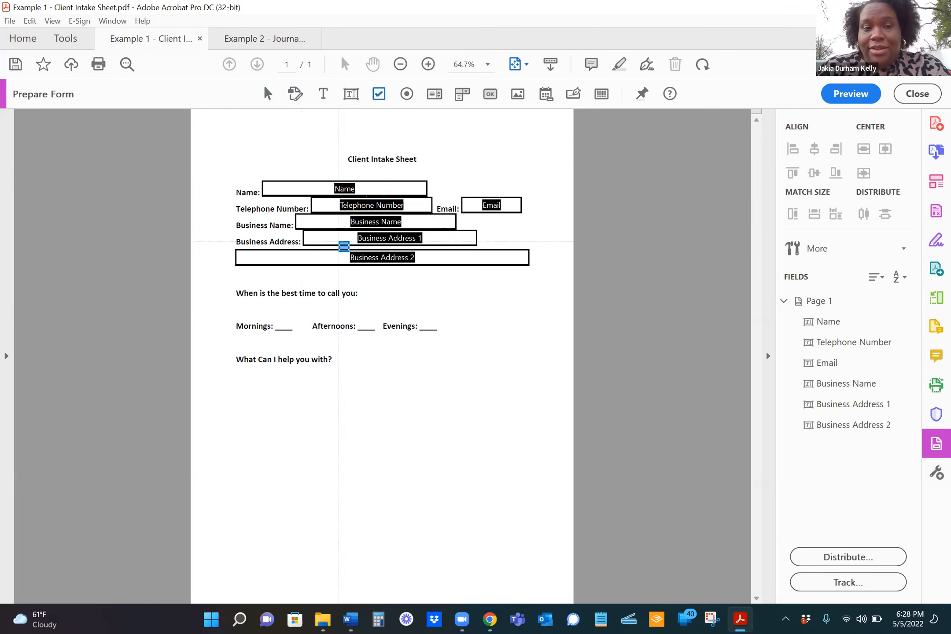
click(278, 317)
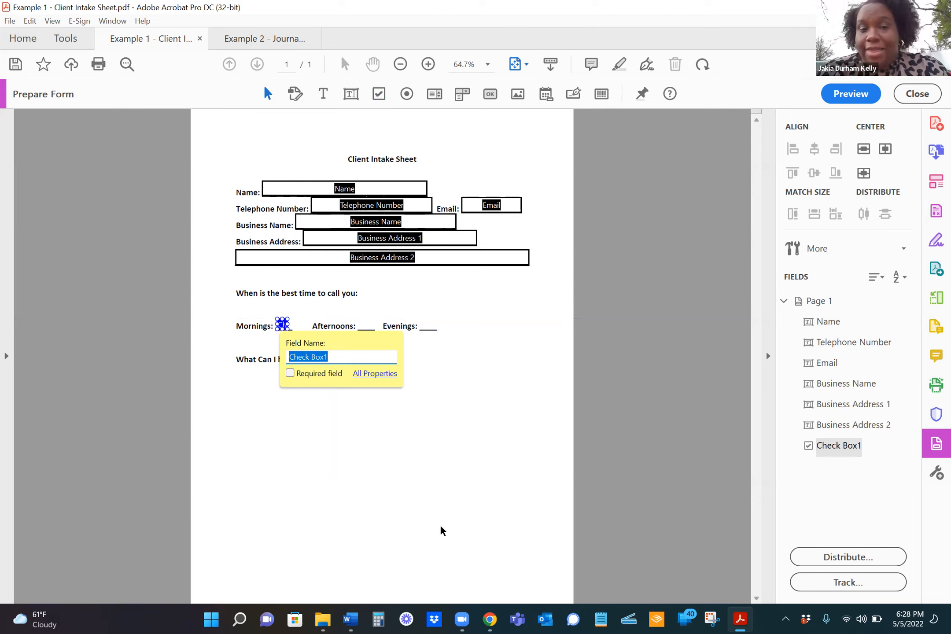
click(393, 452)
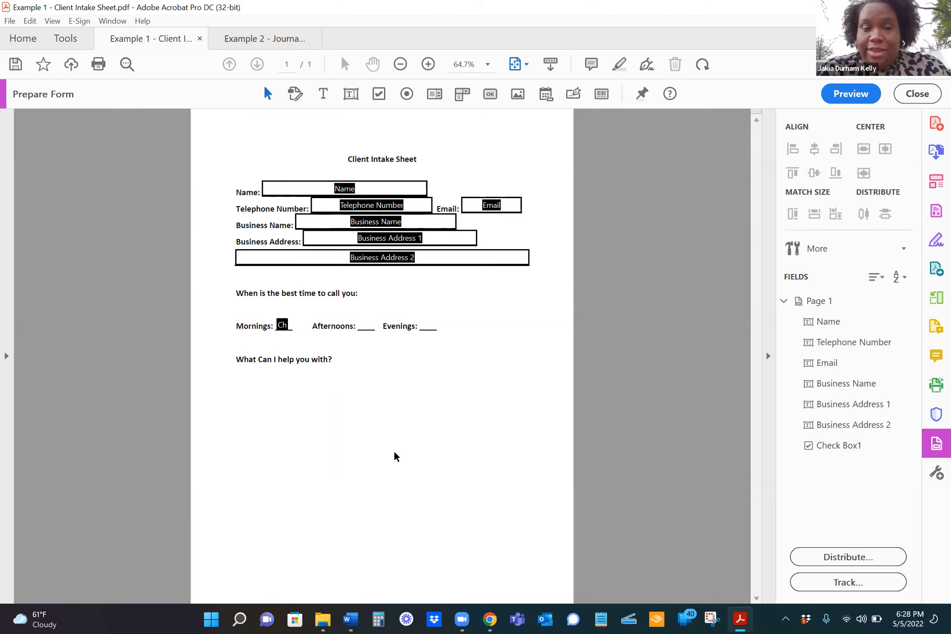
click(282, 323)
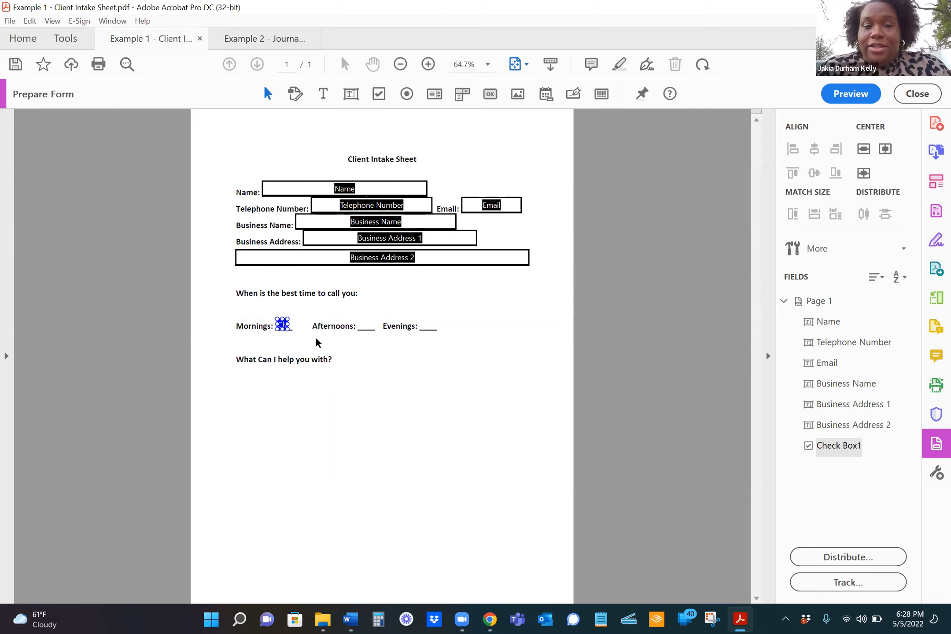
drag(287, 319, 293, 314)
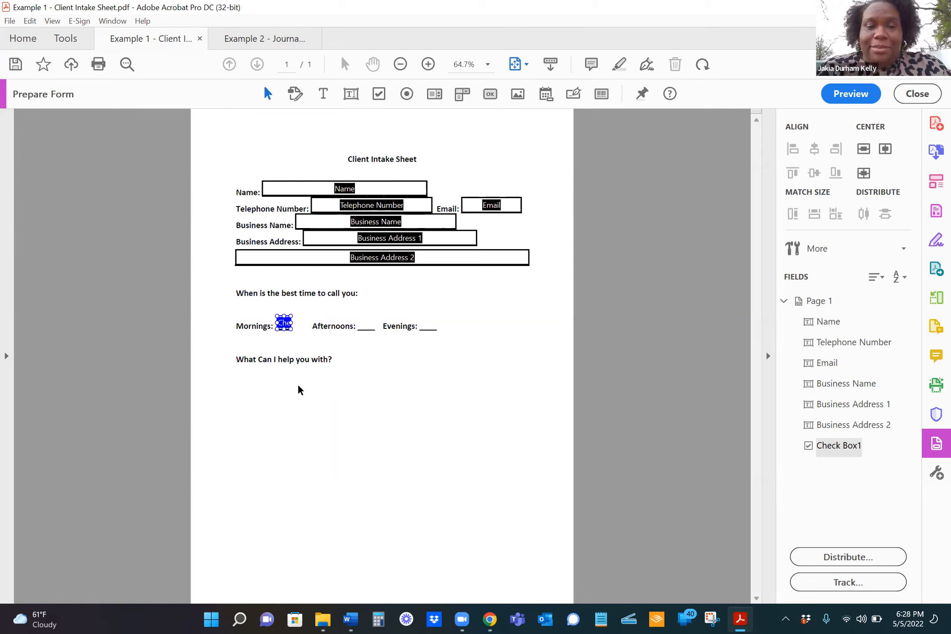
Copy the Mornings check box and paste a duplicate onto the page.
right_click(286, 325)
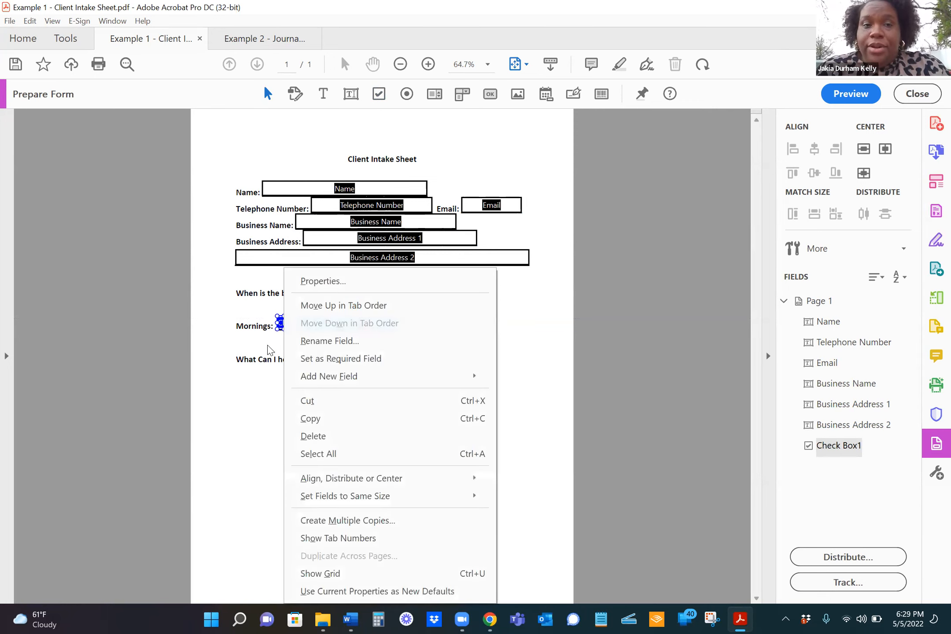
click(264, 381)
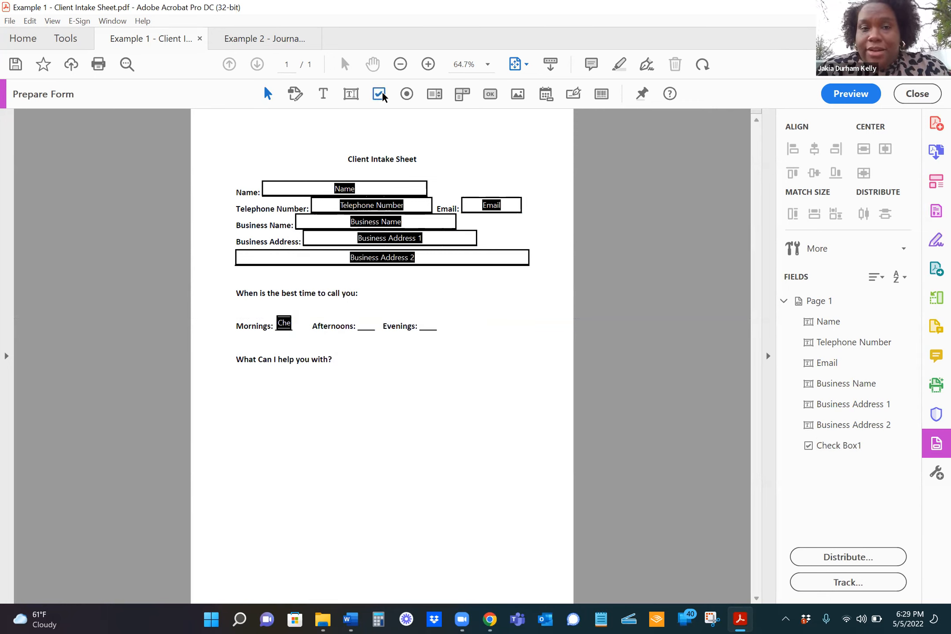
click(282, 324)
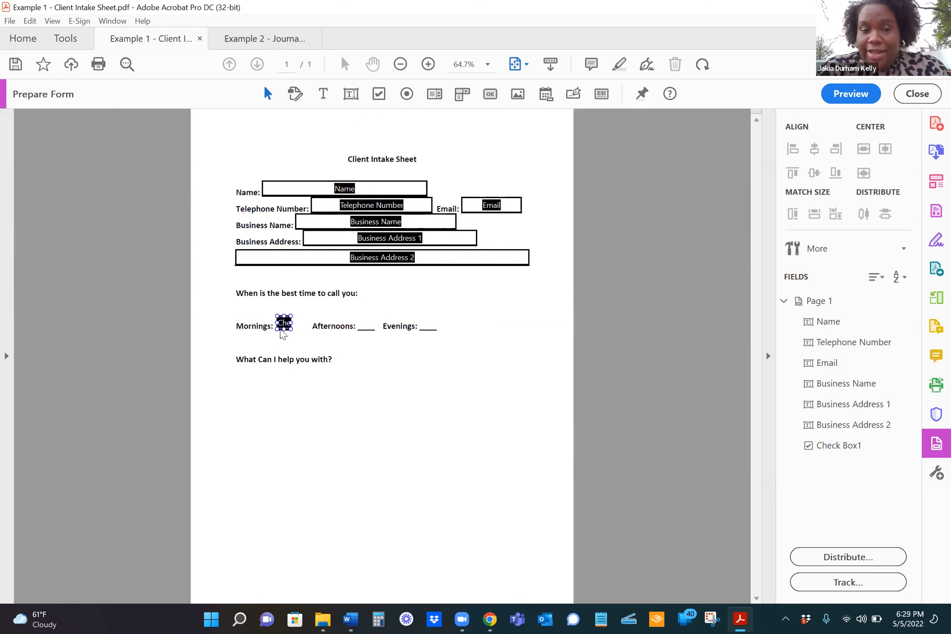
right_click(282, 333)
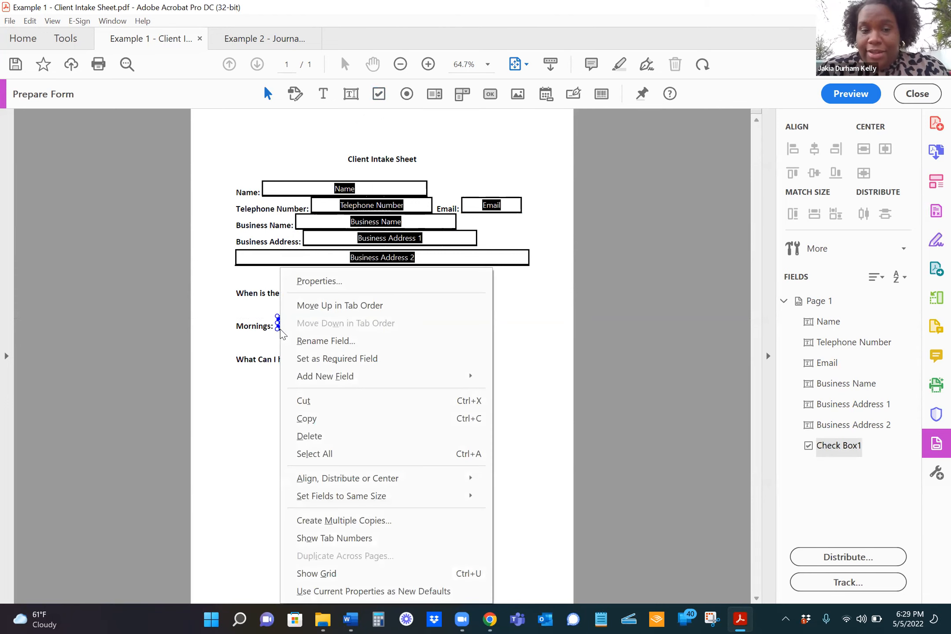
click(323, 420)
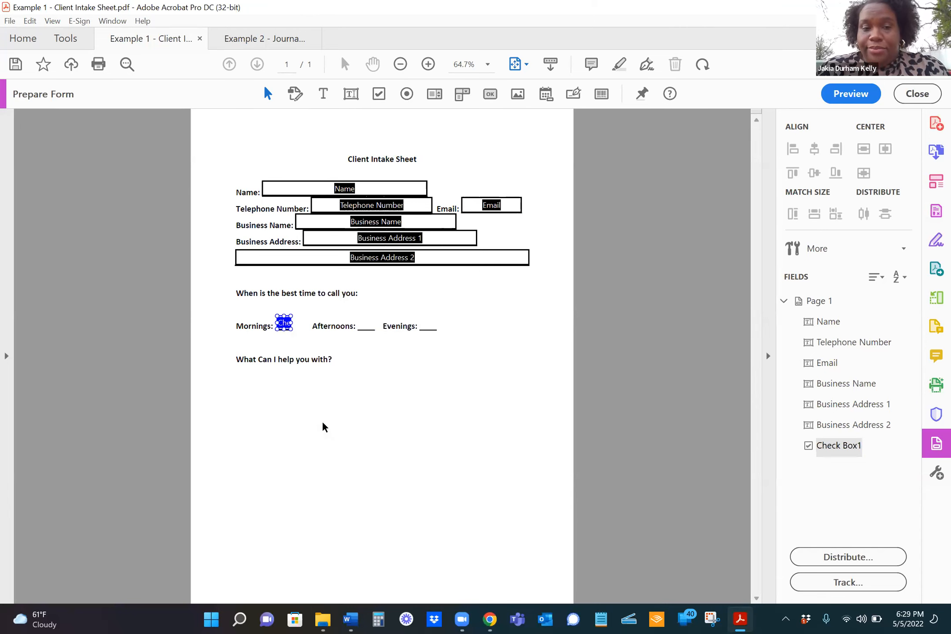
right_click(380, 370)
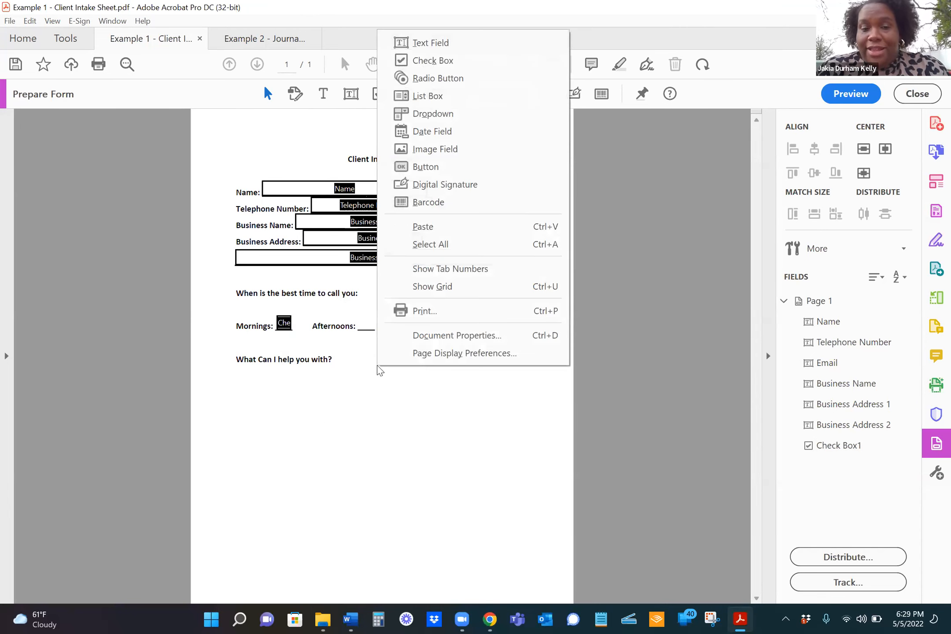
click(422, 227)
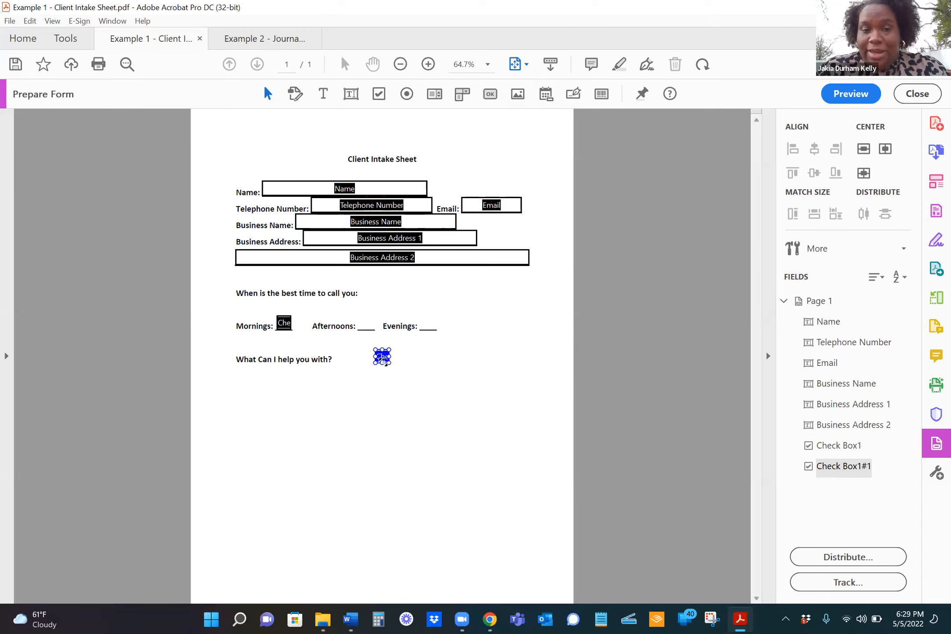
Move the pasted check box onto the blank after Afternoons and adjust its size to fit the blank.
drag(390, 349, 396, 342)
drag(356, 312, 374, 313)
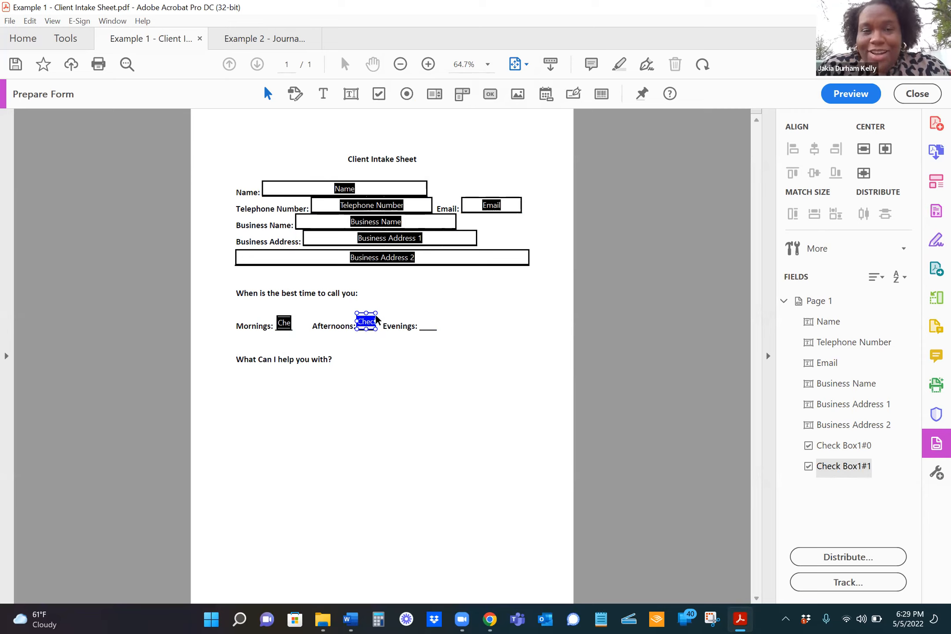
drag(375, 315, 372, 315)
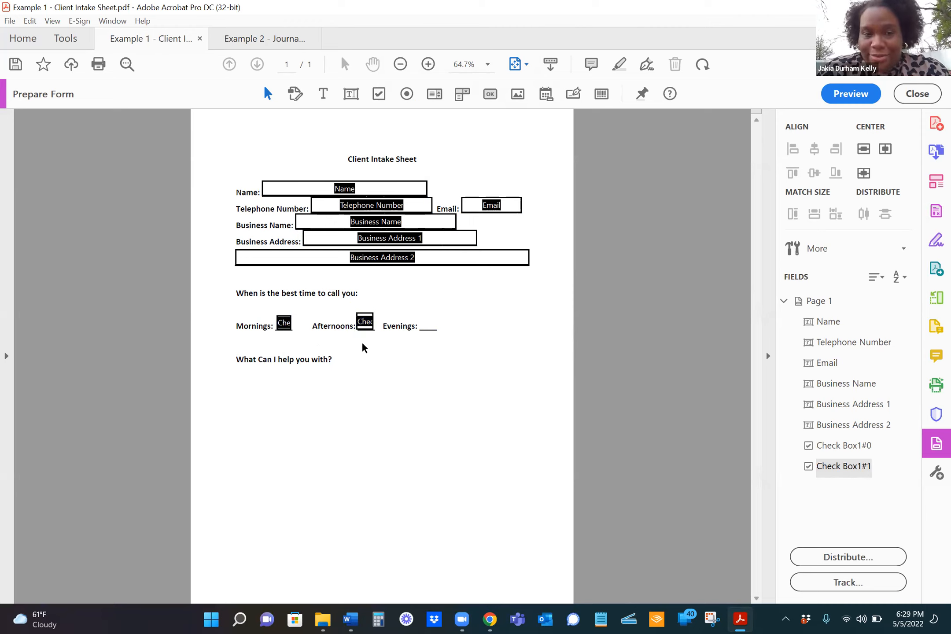
click(404, 346)
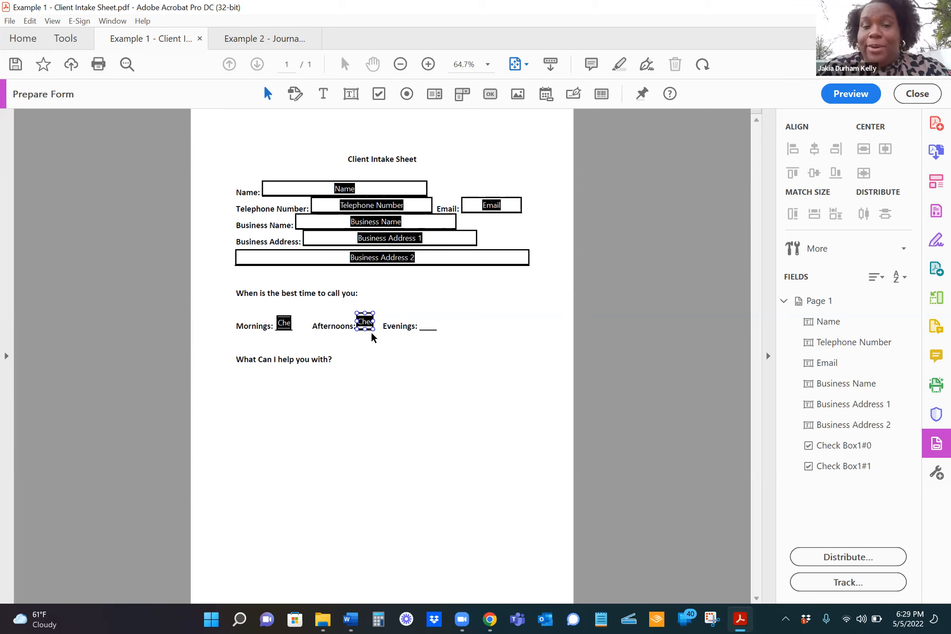
click(280, 324)
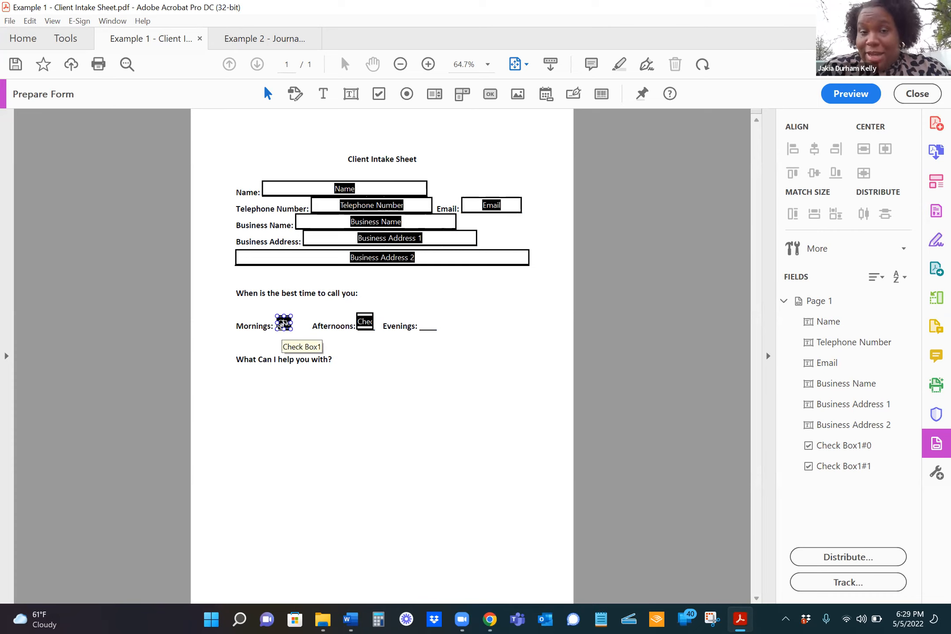
Rename the Afternoons check box field as Check Box2 in its properties.
click(361, 321)
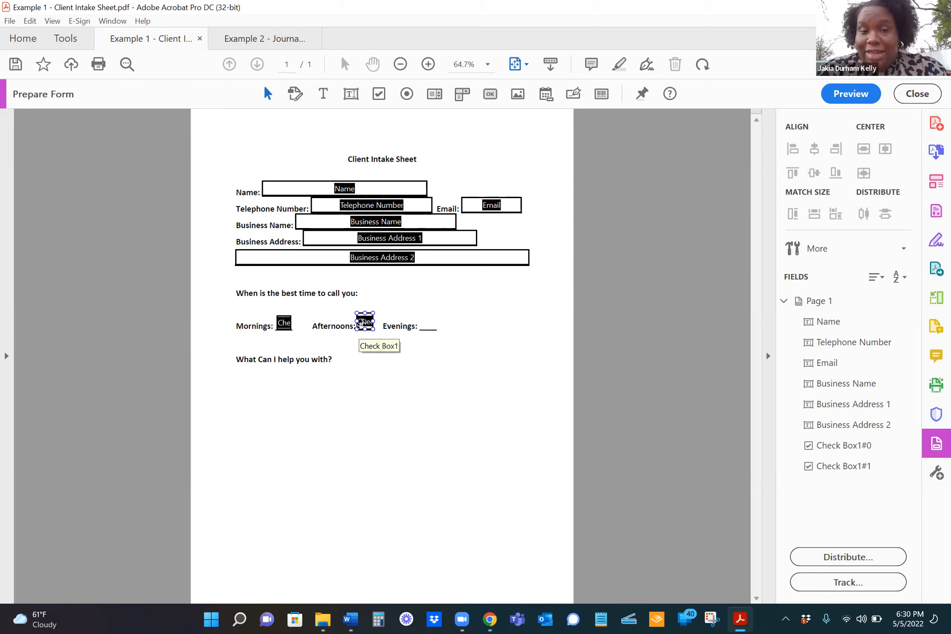
right_click(360, 323)
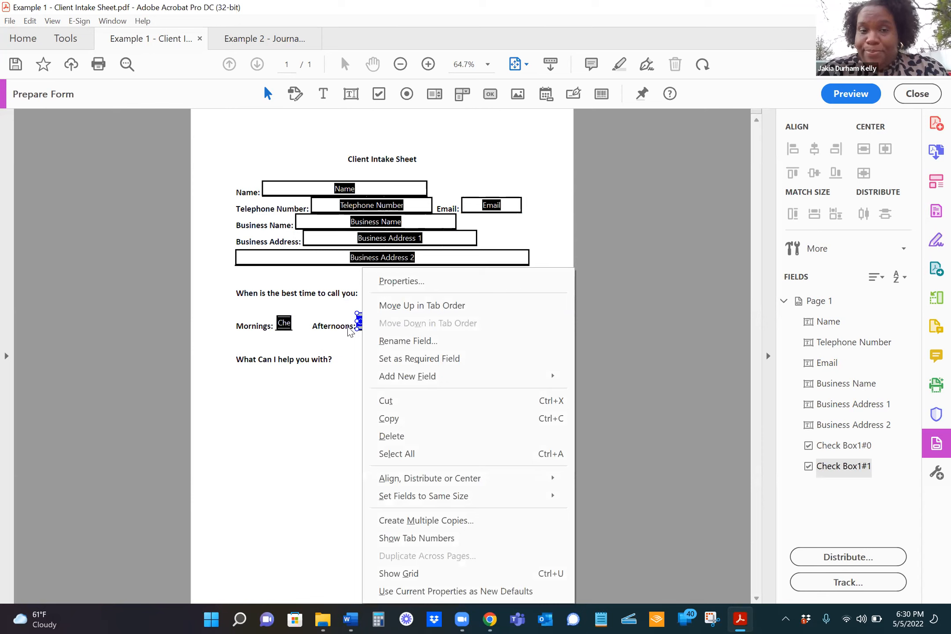
click(439, 287)
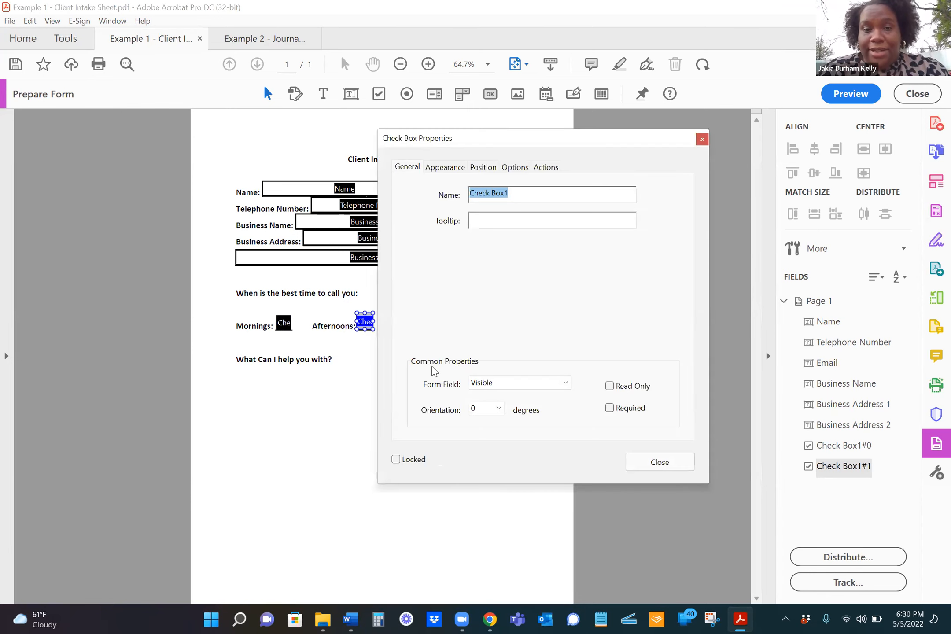
click(520, 192)
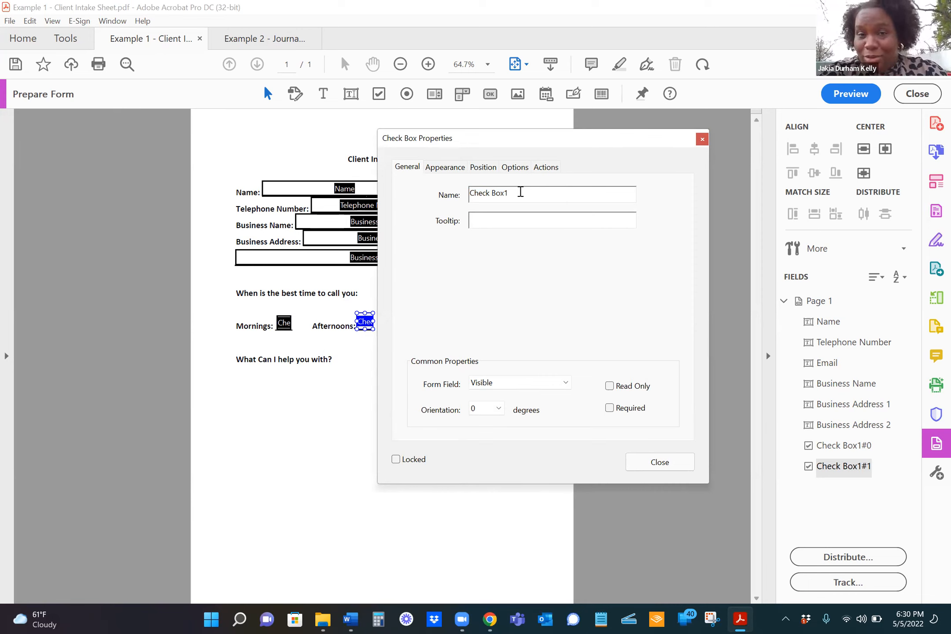
key(BackSpace)
text(2)
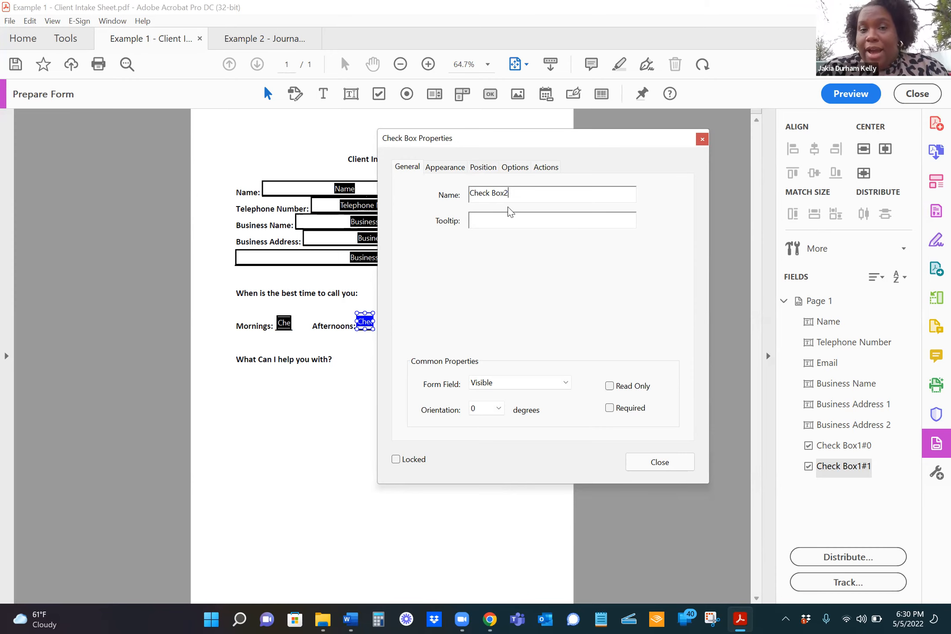
click(664, 463)
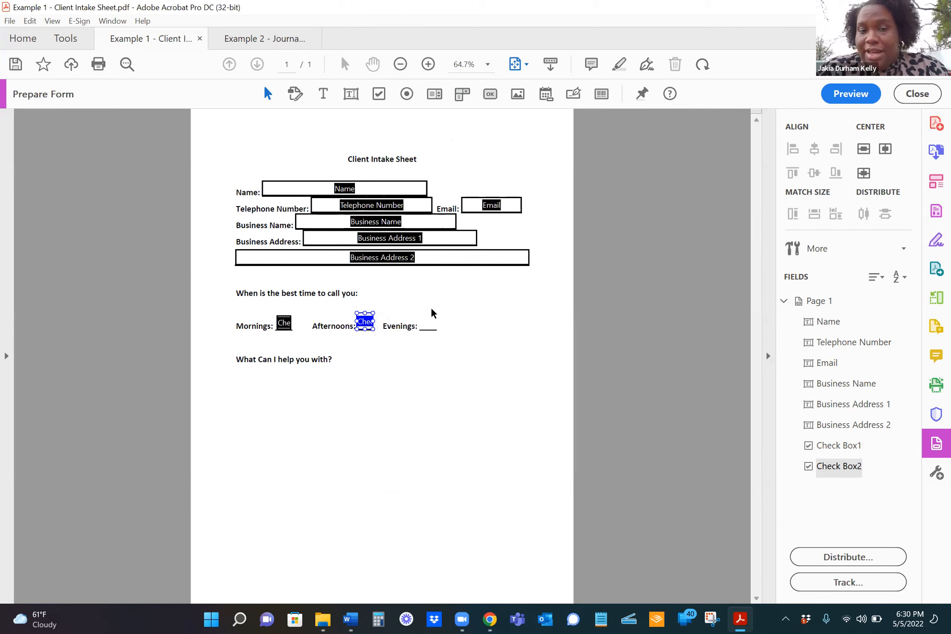
Duplicate the Afternoons check box and place the copy on the blank after Evenings.
right_click(365, 321)
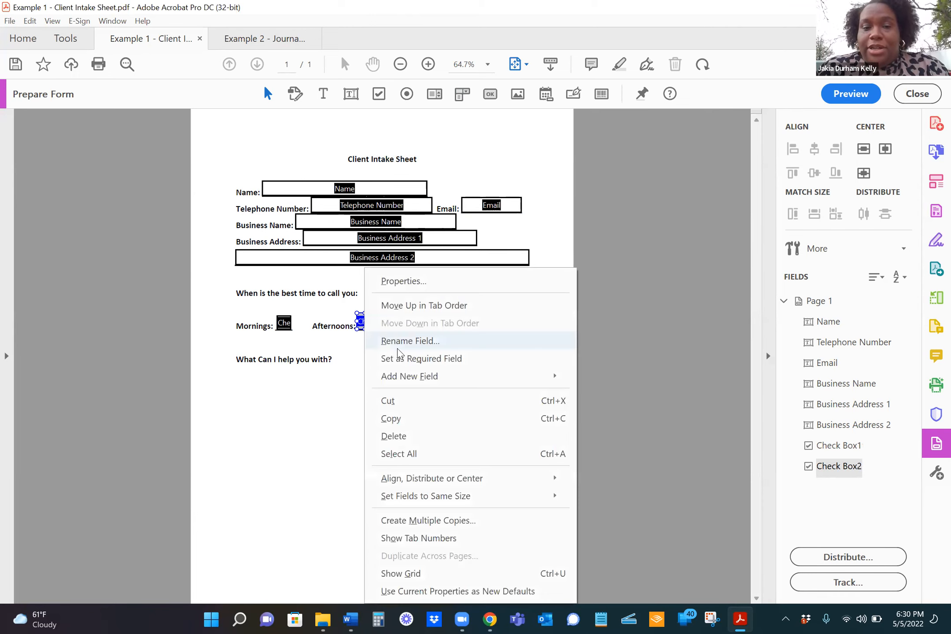
click(414, 418)
right_click(463, 368)
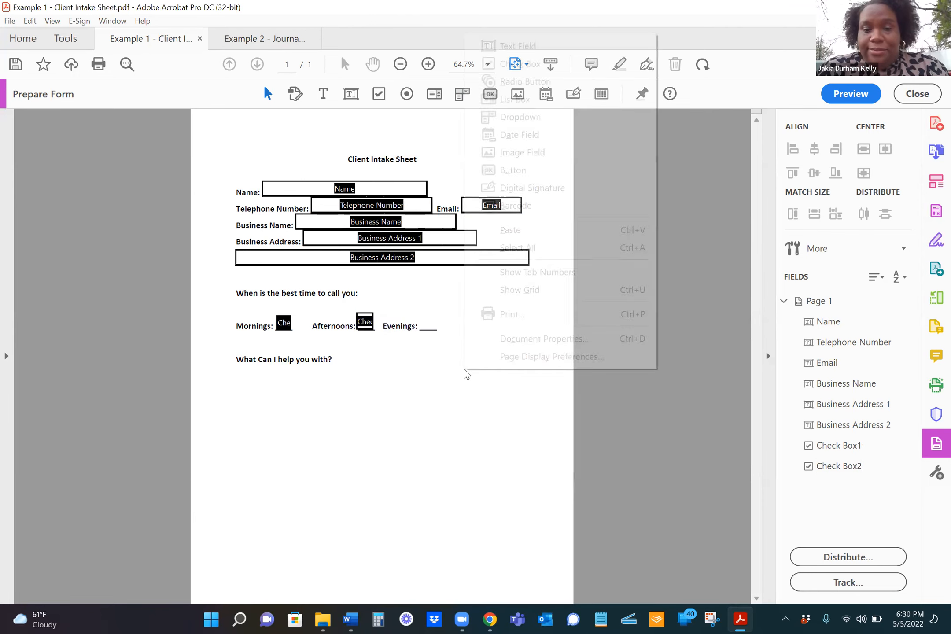
click(514, 230)
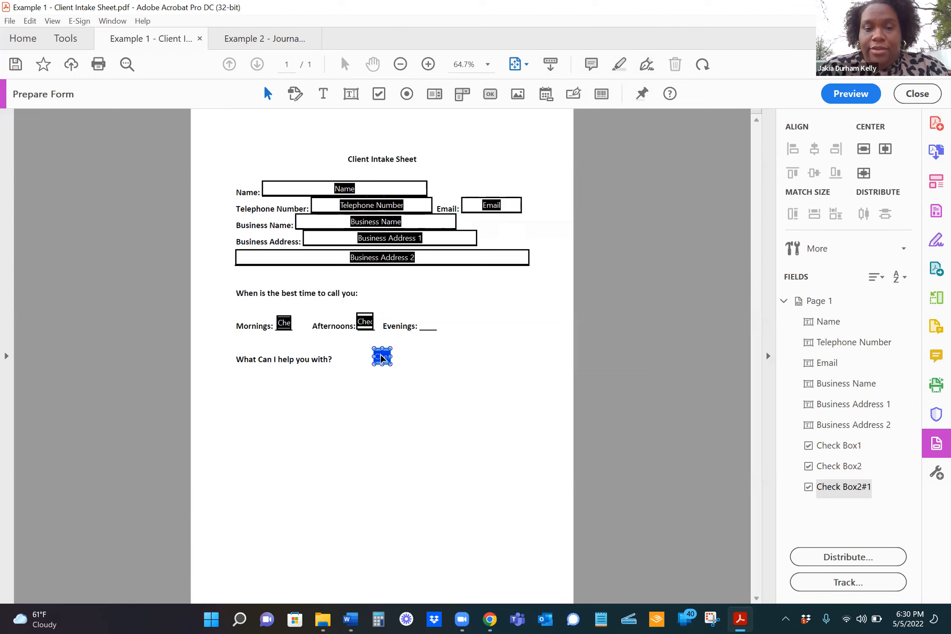
drag(424, 322, 427, 324)
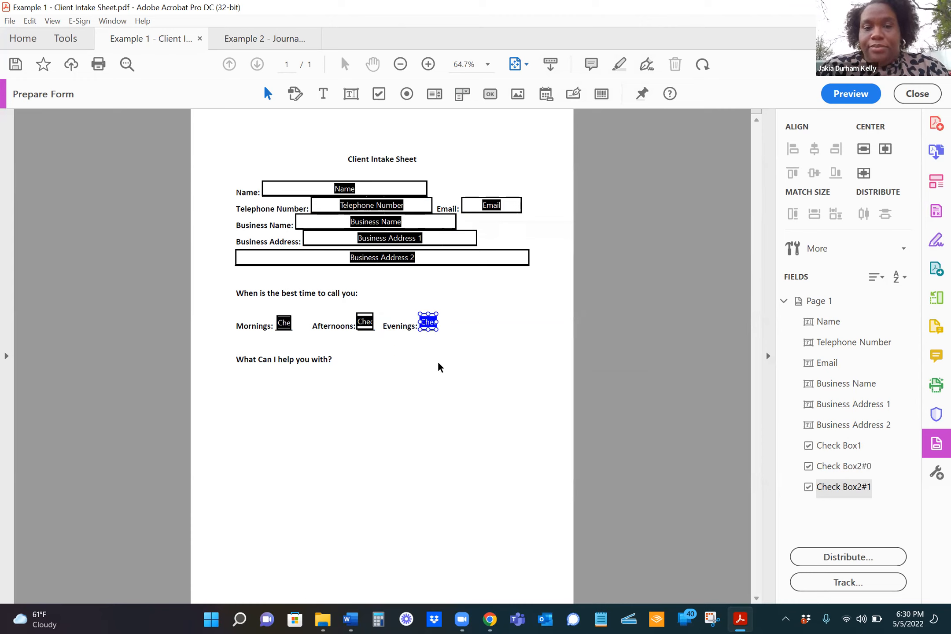
Rename the Evenings check box field as Check Box3 in its properties.
right_click(426, 322)
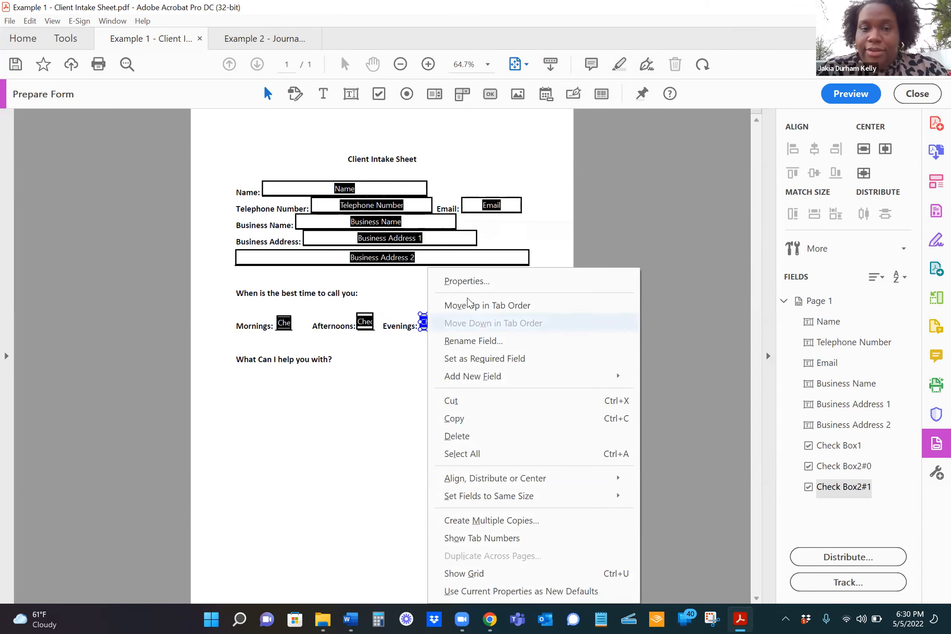
click(505, 292)
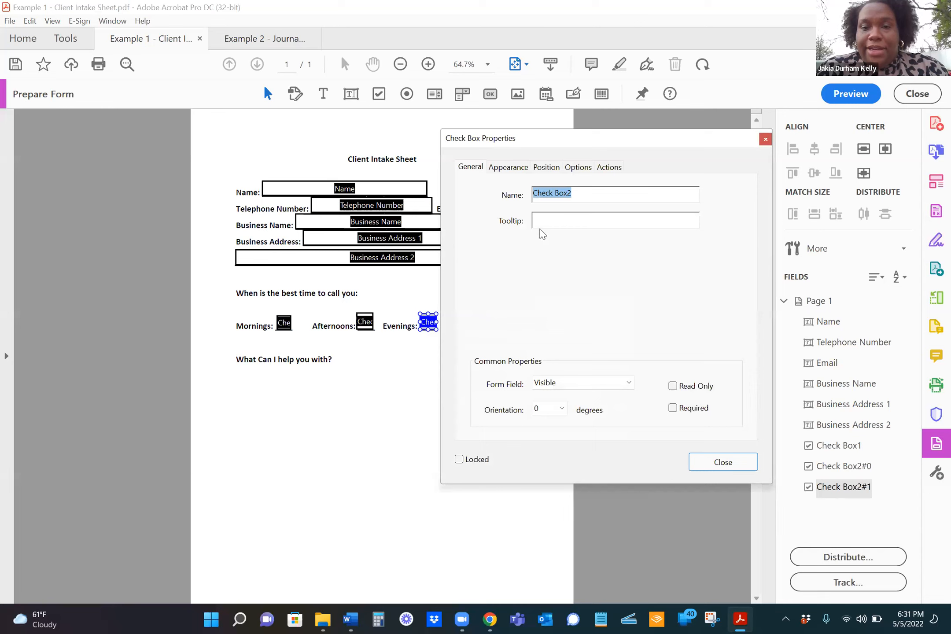
click(588, 195)
key(BackSpace)
text(3)
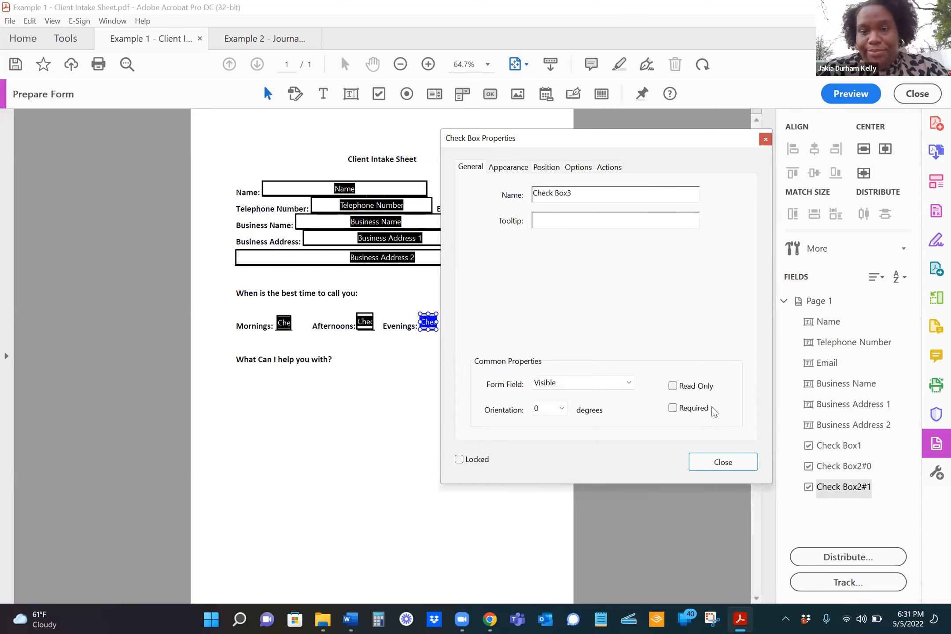
click(731, 465)
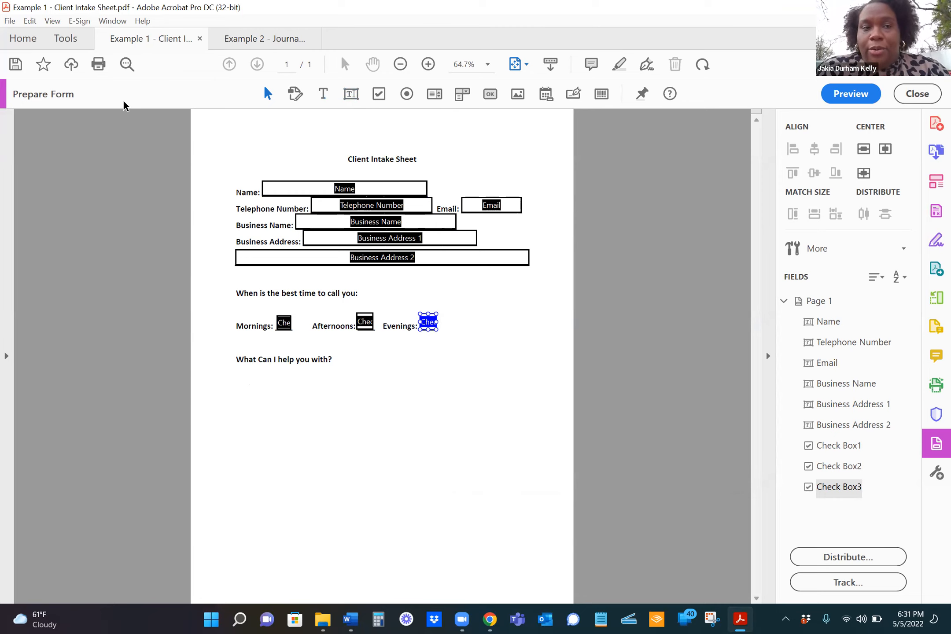
Add a text field under "What Can I help you with?" and enlarge it to fill the visible space below the question.
click(350, 94)
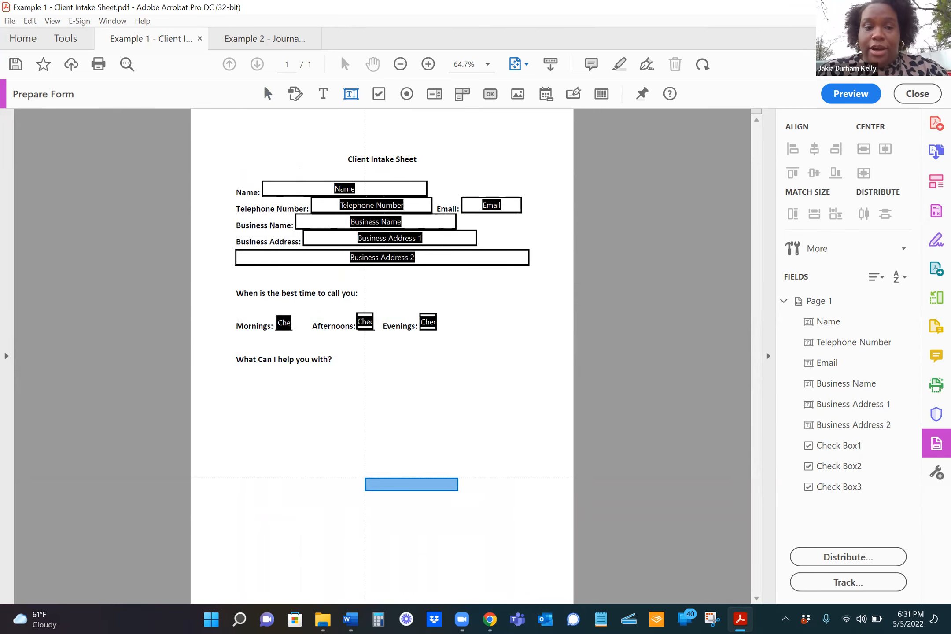
click(235, 366)
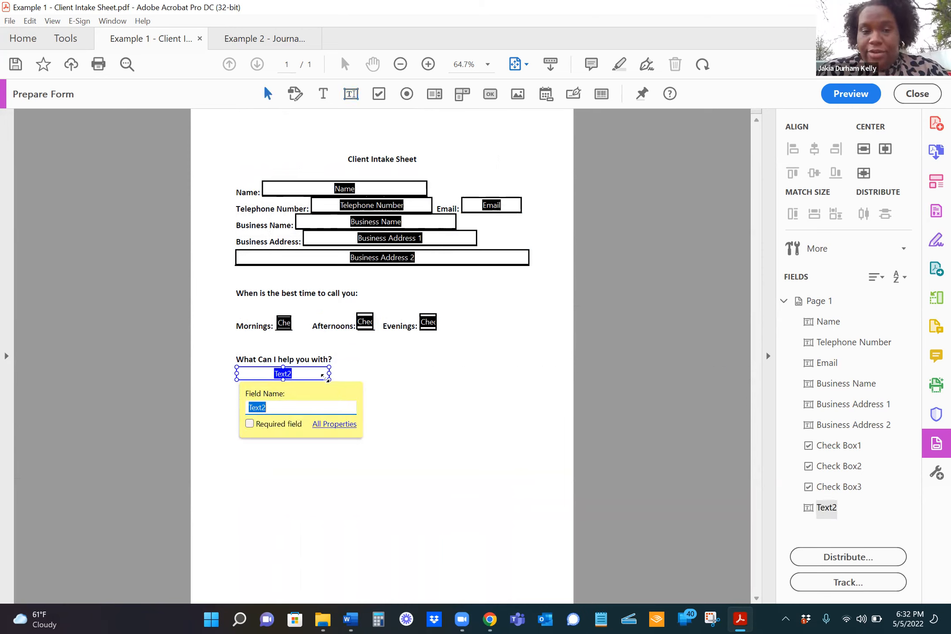
mouse_move(327, 379)
mouse_down()
mouse_move(416, 464)
mouse_move(470, 549)
mouse_move(561, 601)
mouse_up()
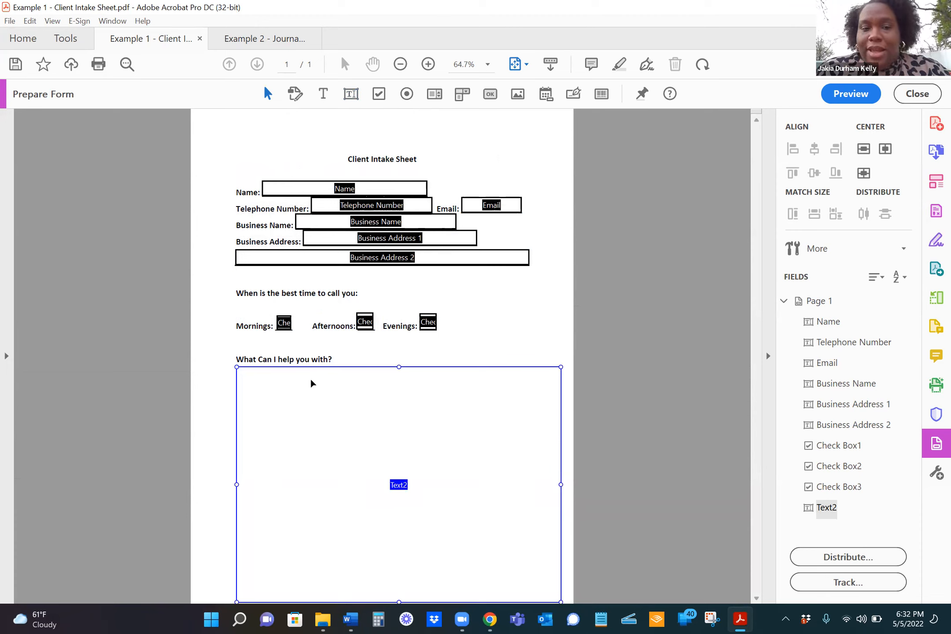
Examine the appearance properties of the large text field, including the available font sizes.
right_click(402, 389)
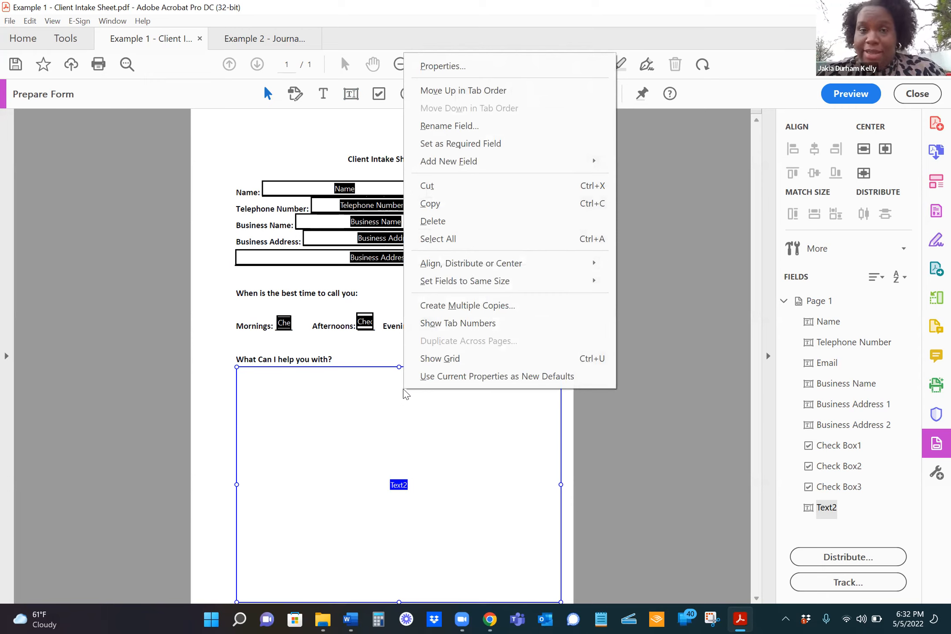
click(462, 67)
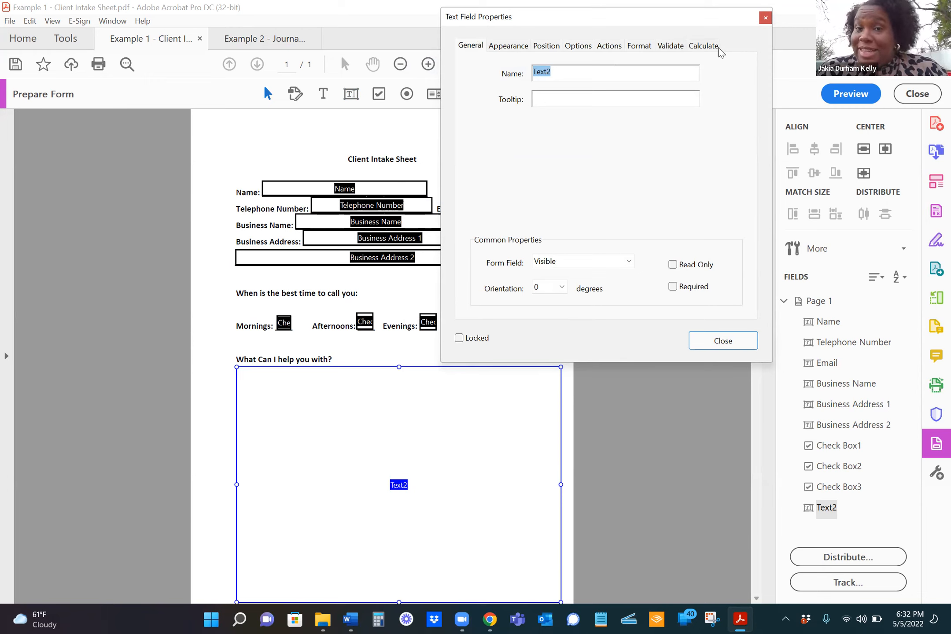
click(513, 48)
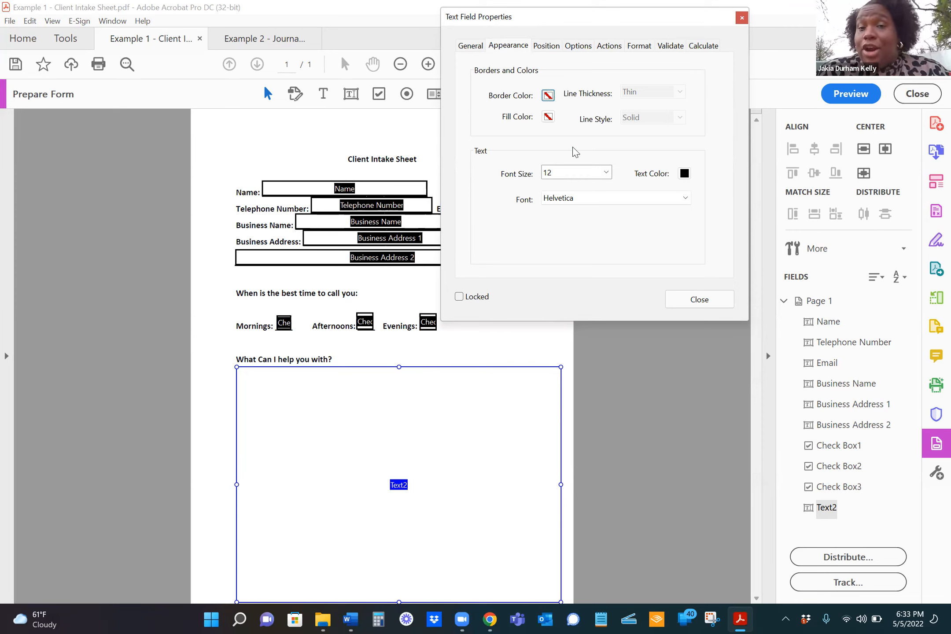
click(607, 172)
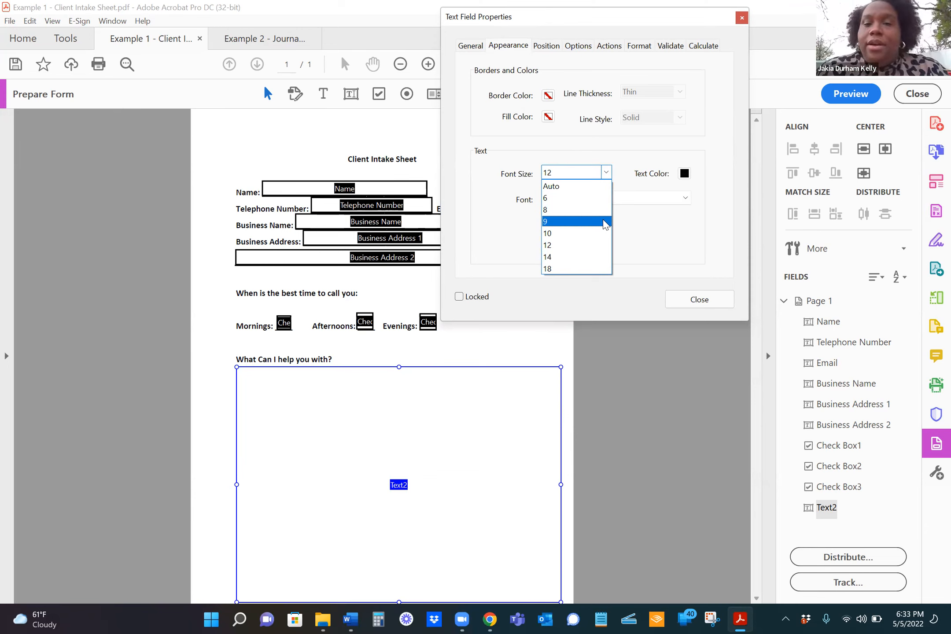
click(686, 245)
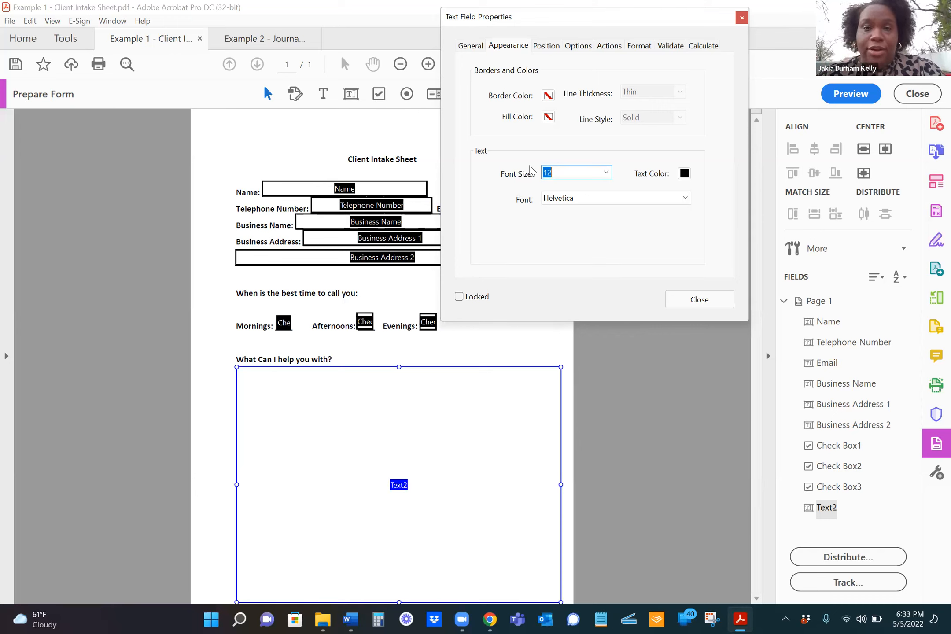
click(427, 395)
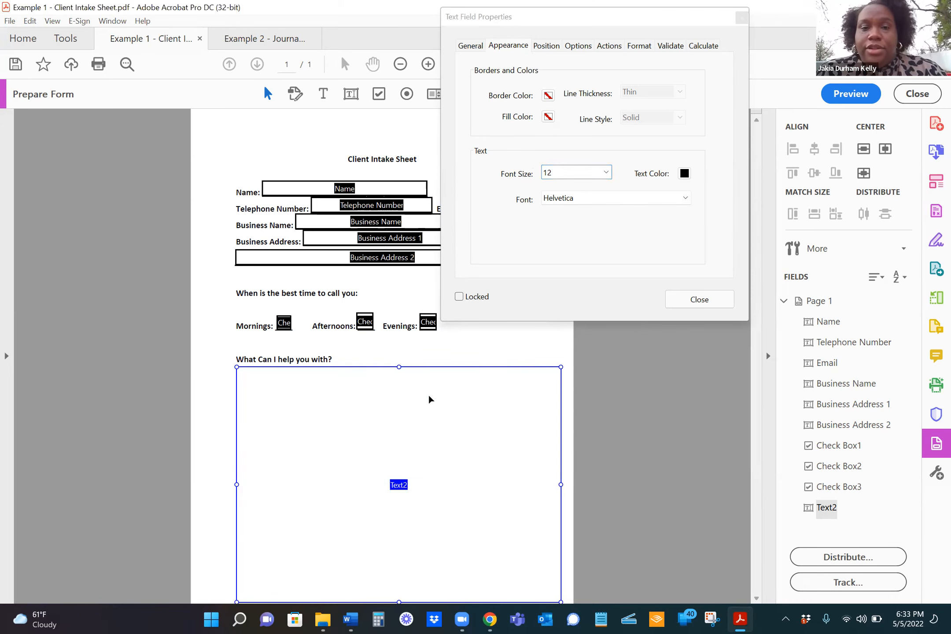
click(705, 298)
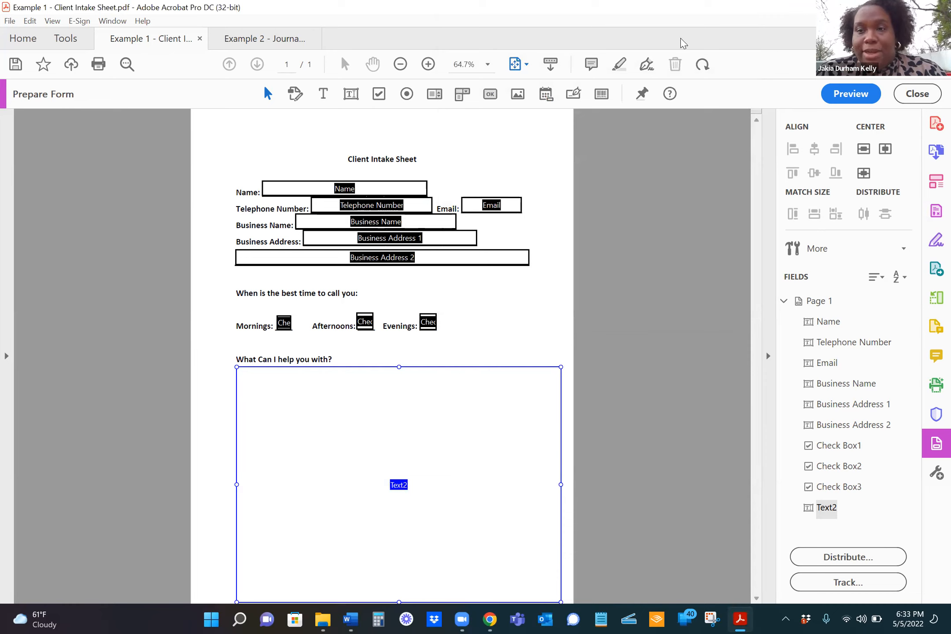
Test the "What Can I help you with?" field in preview by entering a long line of sample text and clearing it.
click(854, 94)
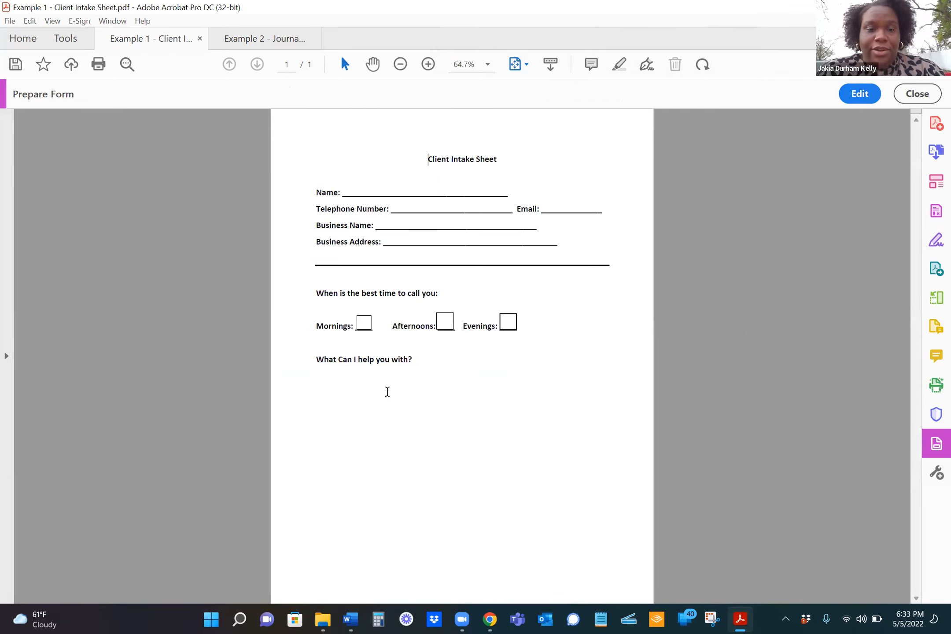
text(ESGNljsjwetbowerhwetohwe;h;oweh)
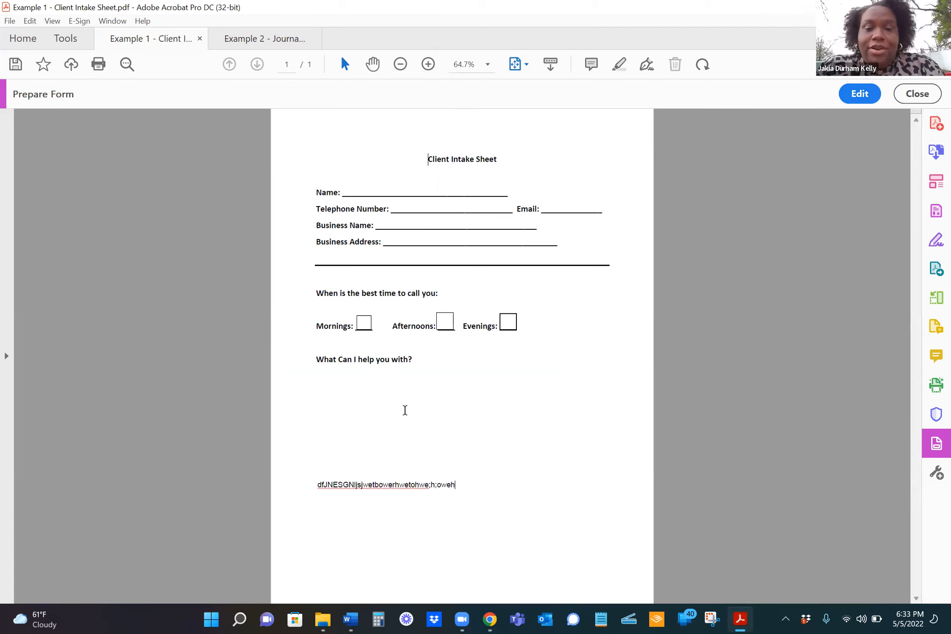
text(t;owhe;oth;woeht;owhe;oth;woeht;oweht;ohwe;ot)
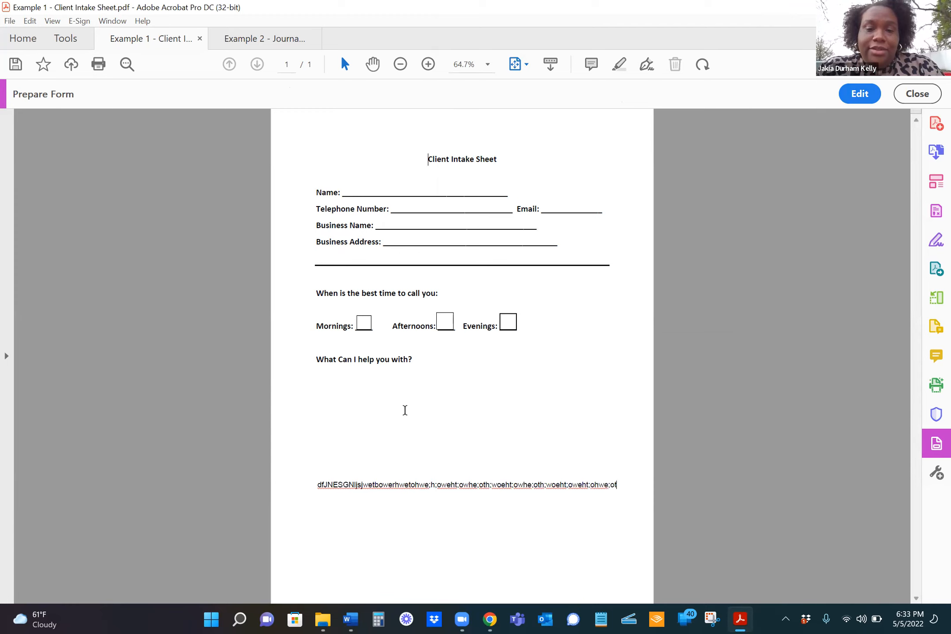
text(h;woeht;owheo;thw;oeht;oweh;toihwe;oiht;oweih)
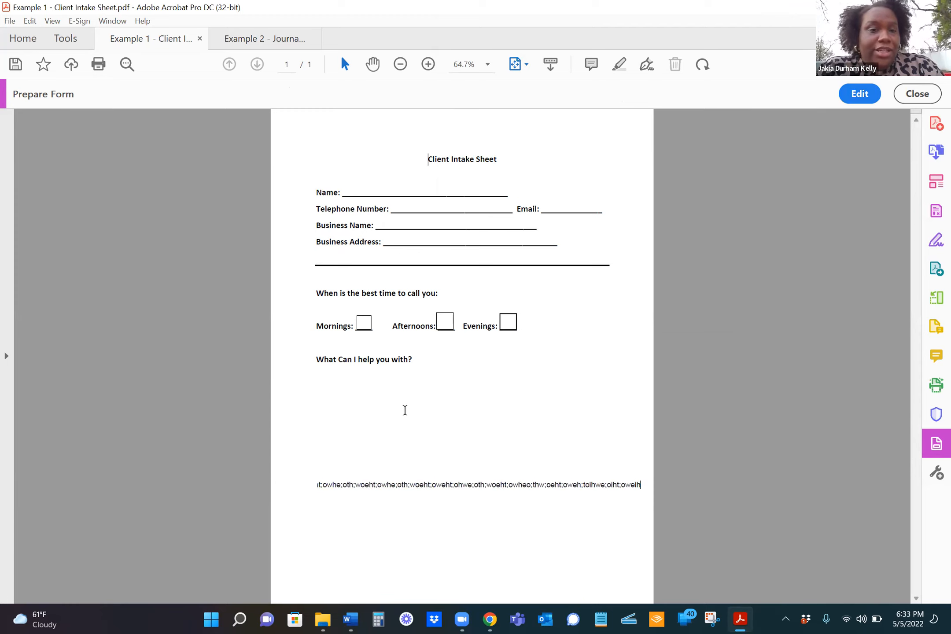
text(t;oiweh;toihwe;othi;woeht;oweh;othew;oht;owei)
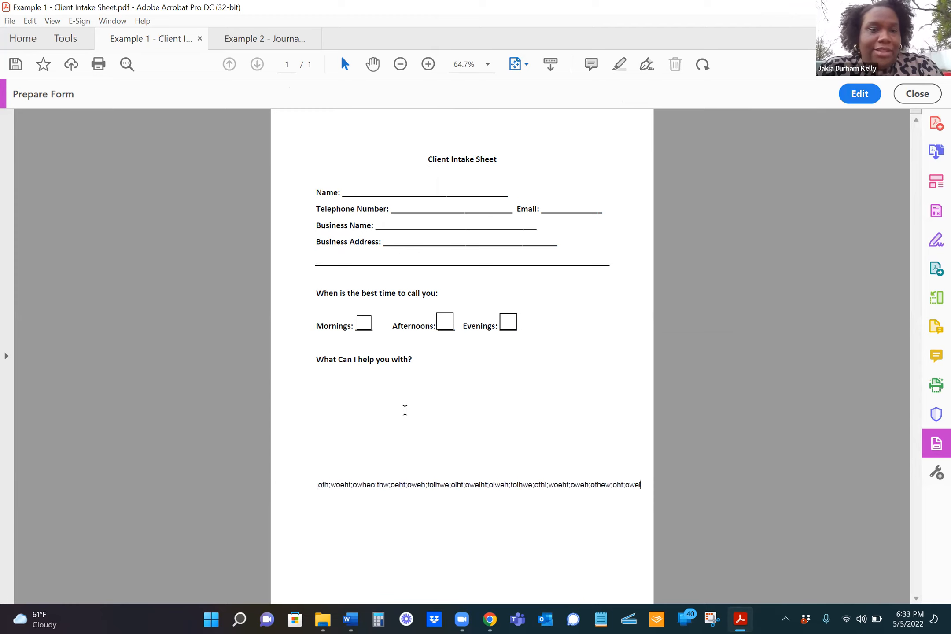
text(ht;oihew;oth;we;OEHW;OTHW;EOHT;OWEH;OTUHW;EOUHT)
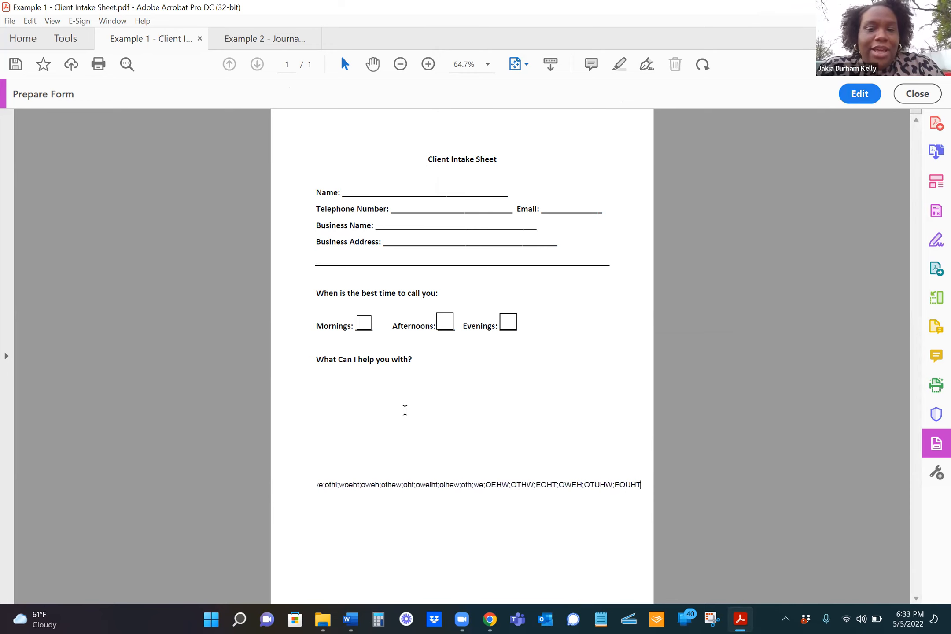
key(Return)
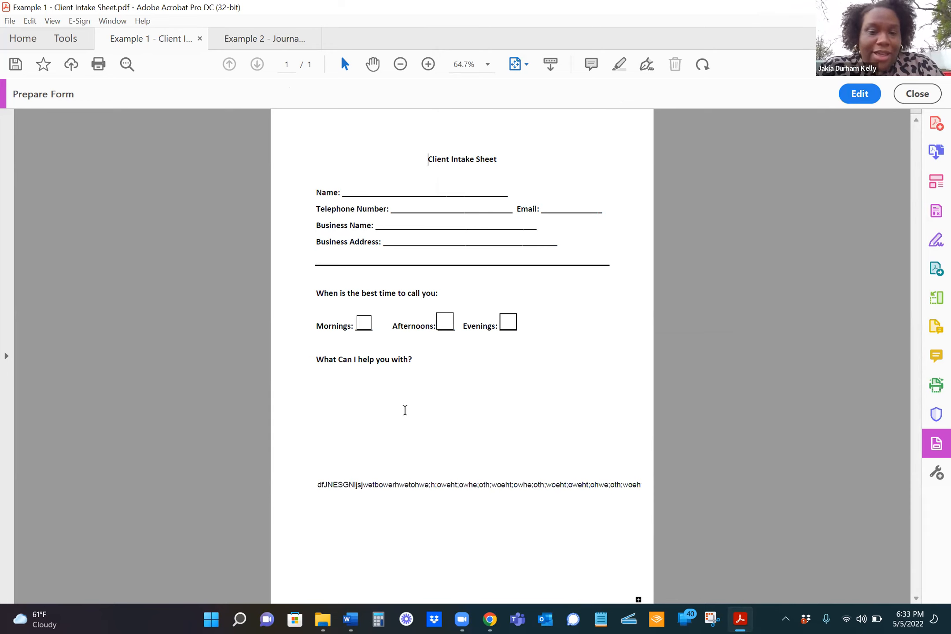
click(483, 487)
key(BackSpace)
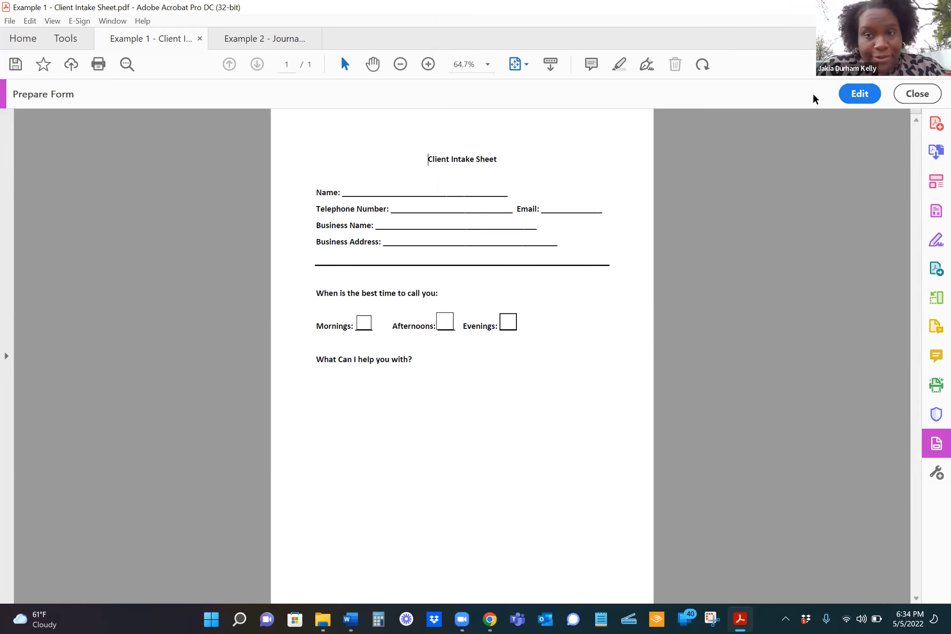
Return to form editing and enable the Multi-line option for the large text field under "What Can I help you with?".
click(866, 97)
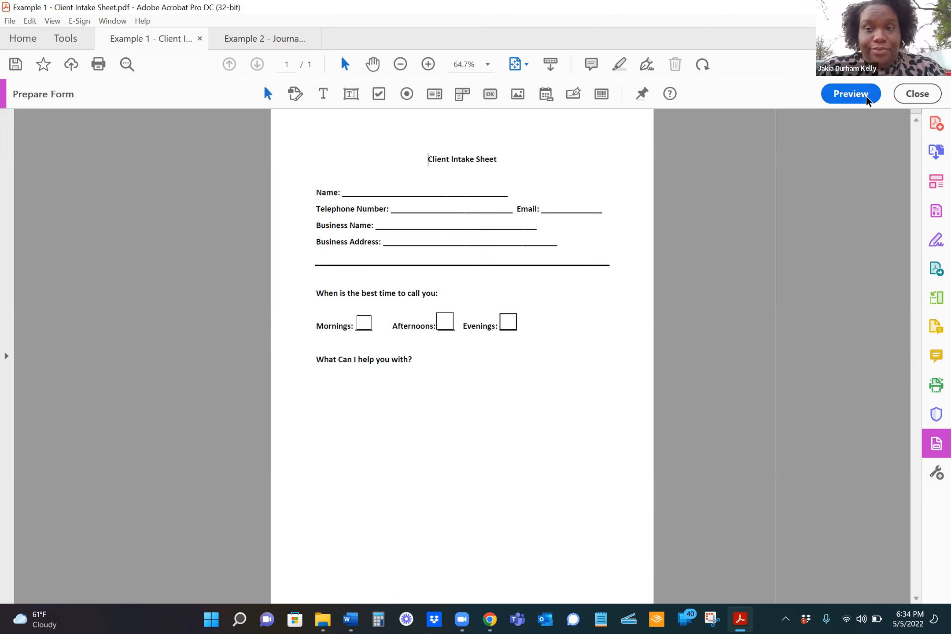
click(391, 419)
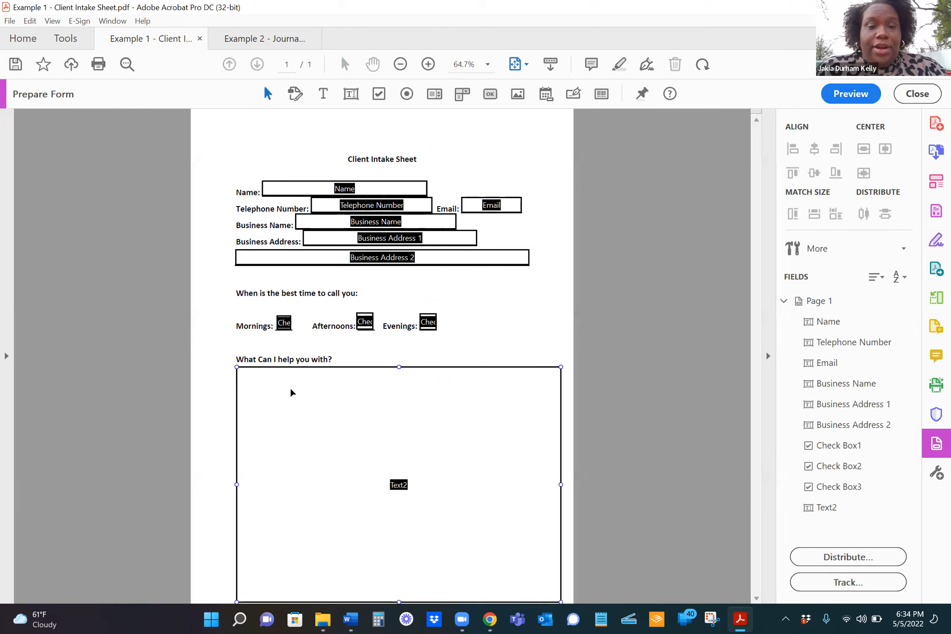
click(328, 420)
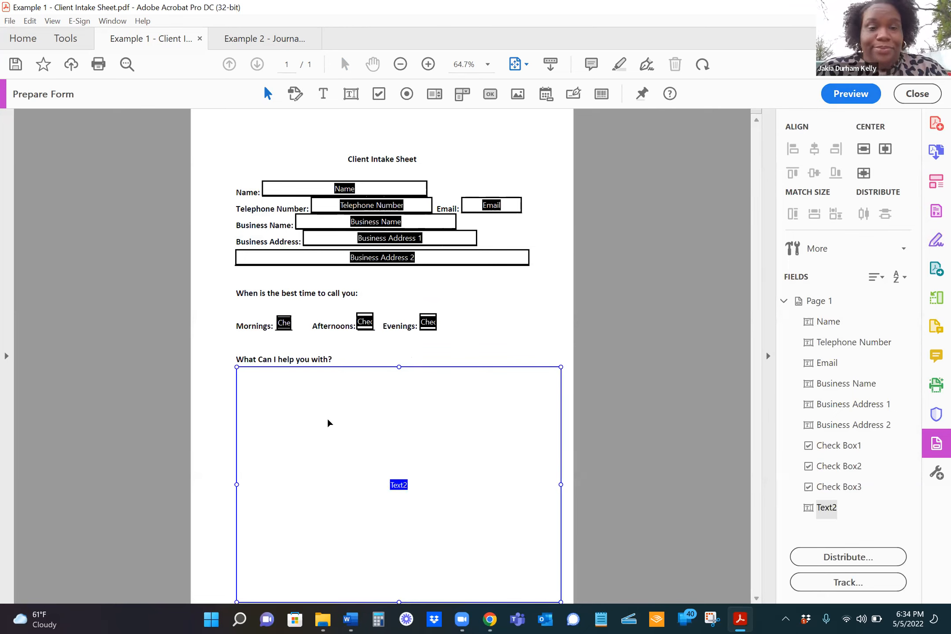
right_click(328, 420)
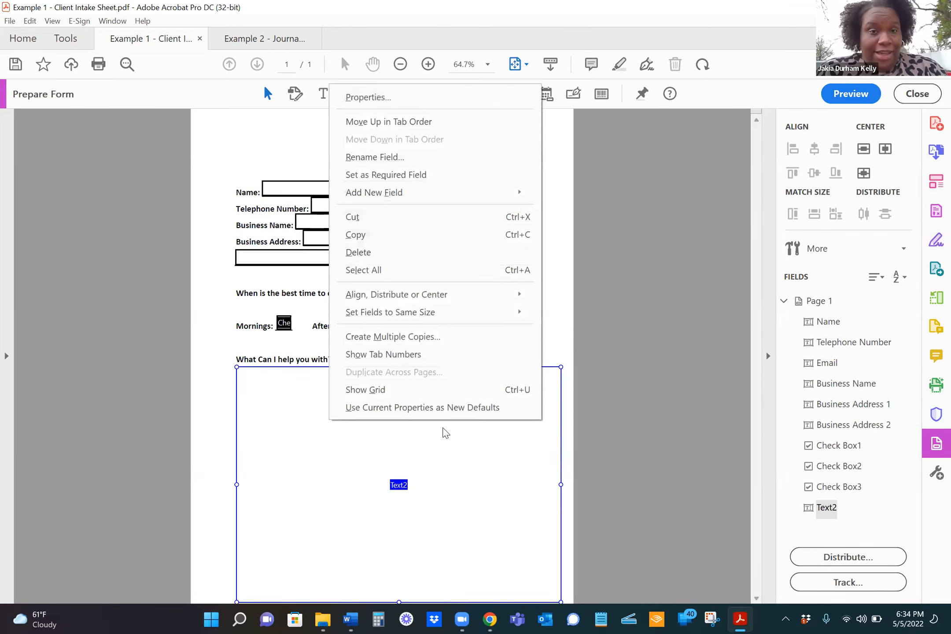
click(446, 98)
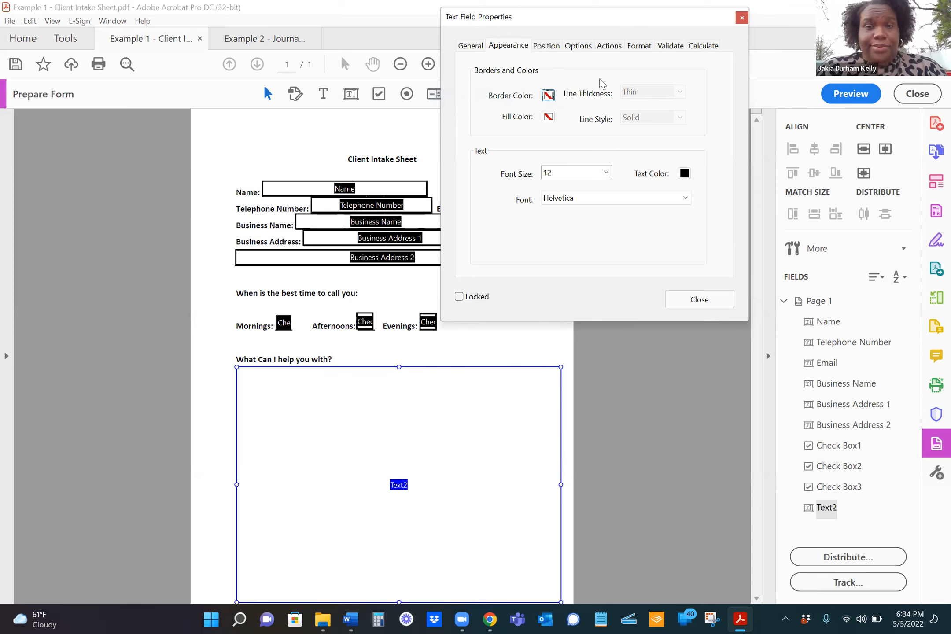
click(639, 47)
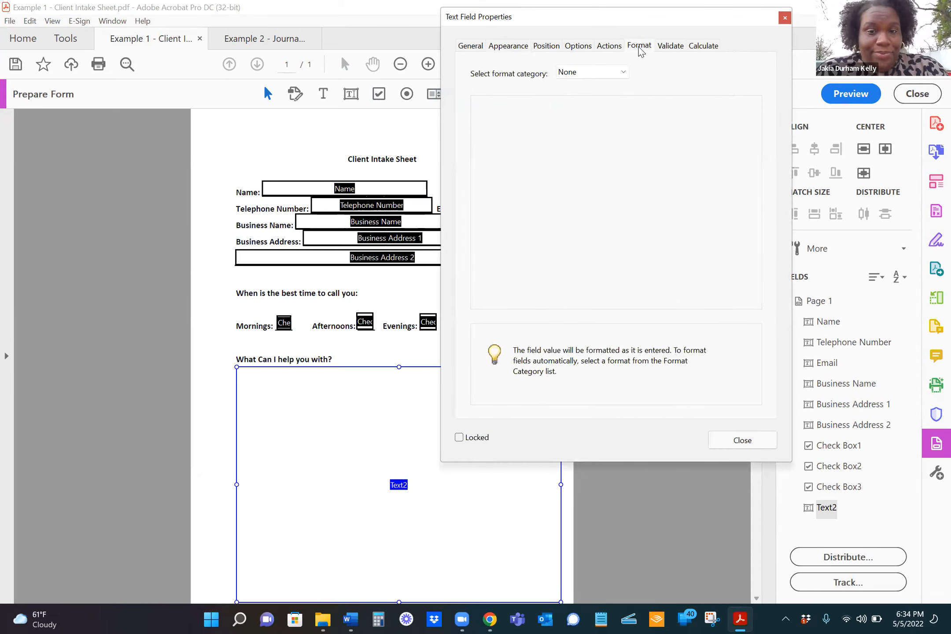
click(690, 48)
click(662, 48)
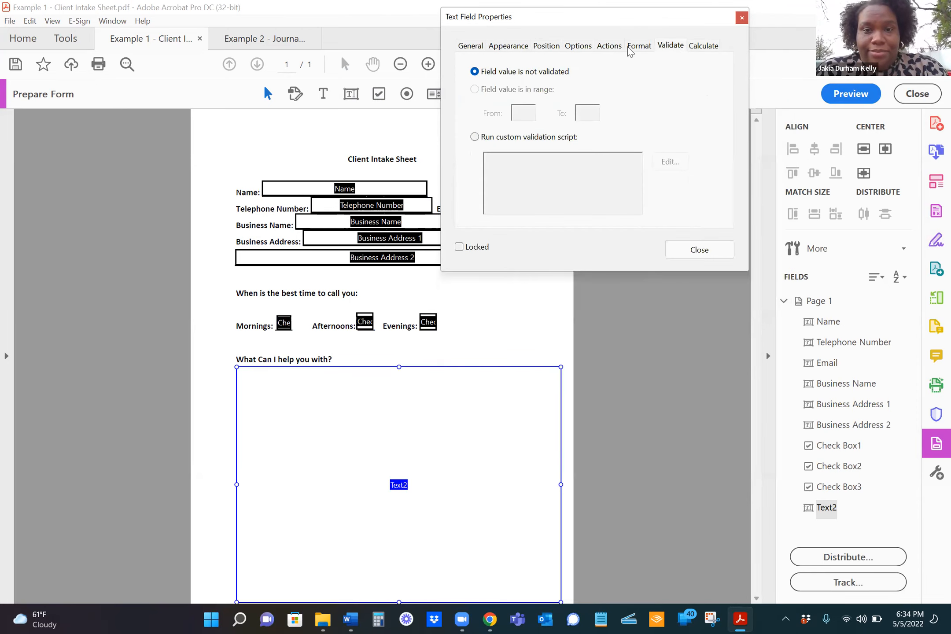
click(606, 47)
click(578, 47)
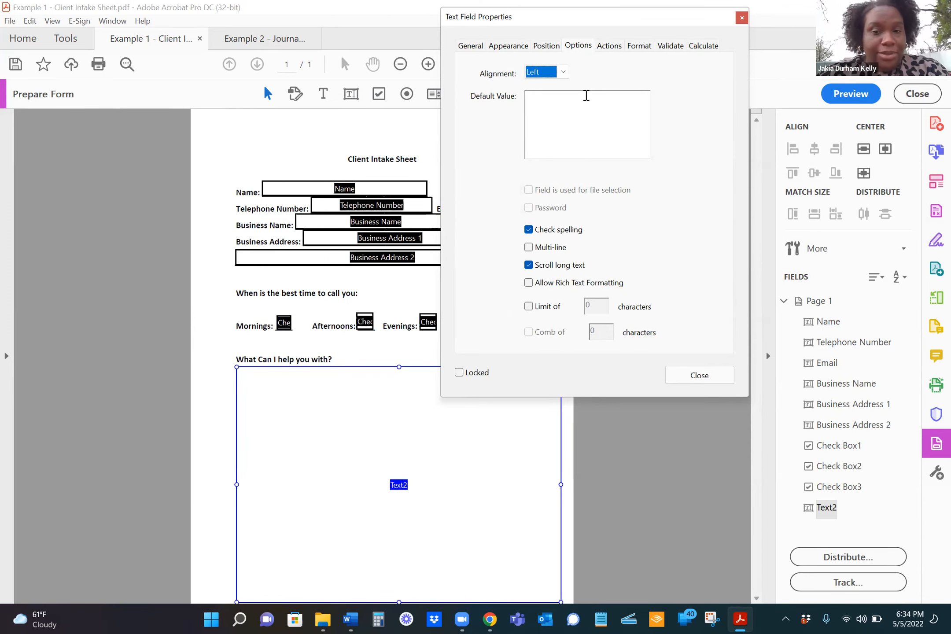
click(528, 248)
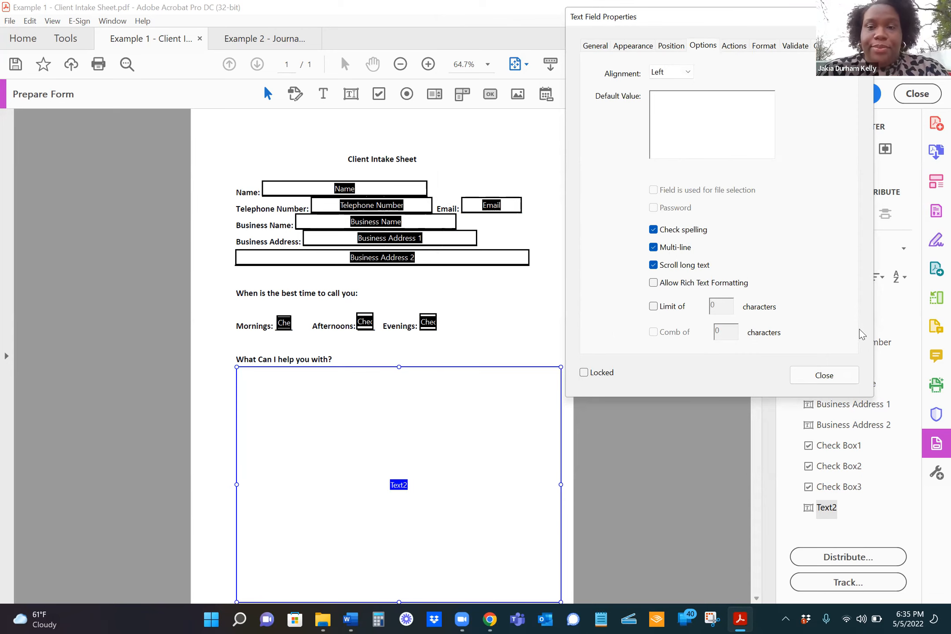
click(843, 373)
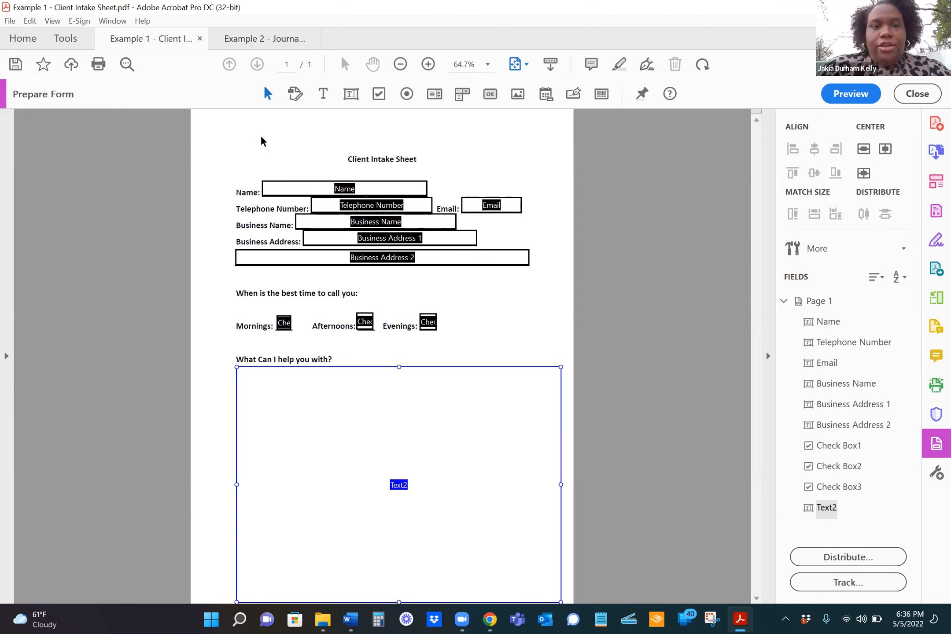
Select every form field on the page and open their shared appearance properties.
click(227, 124)
drag(339, 239, 539, 581)
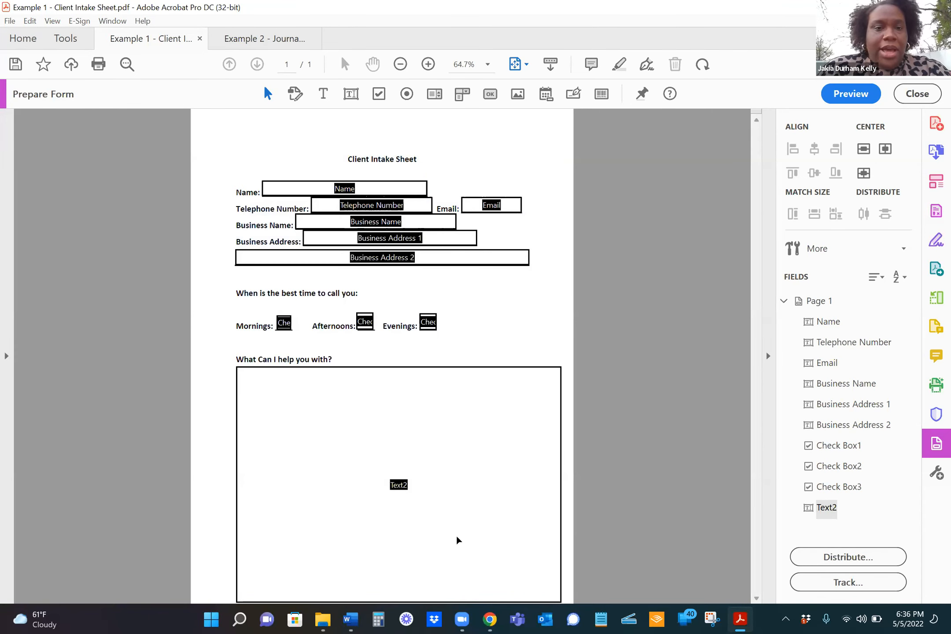
click(453, 407)
right_click(435, 495)
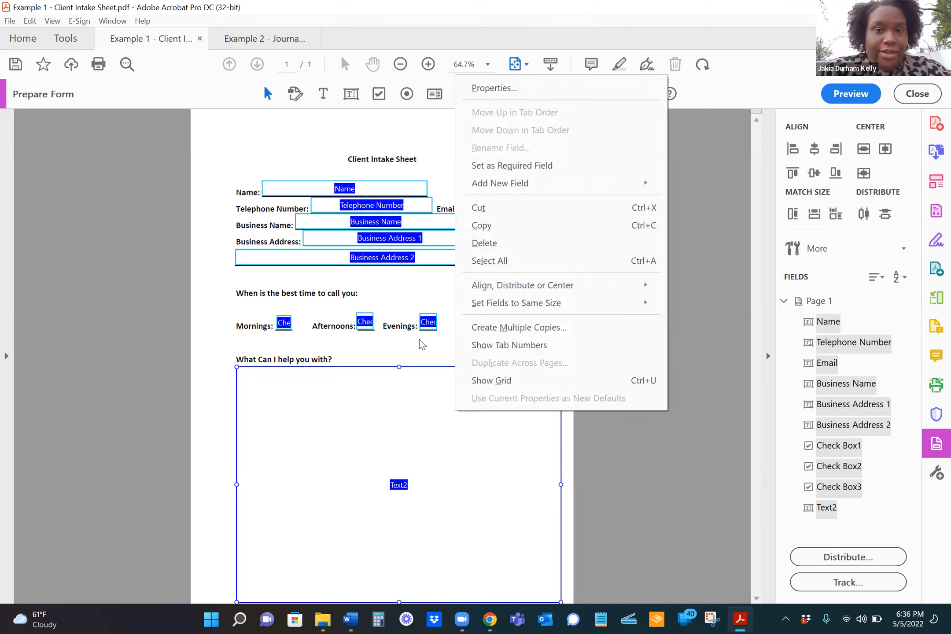
click(485, 87)
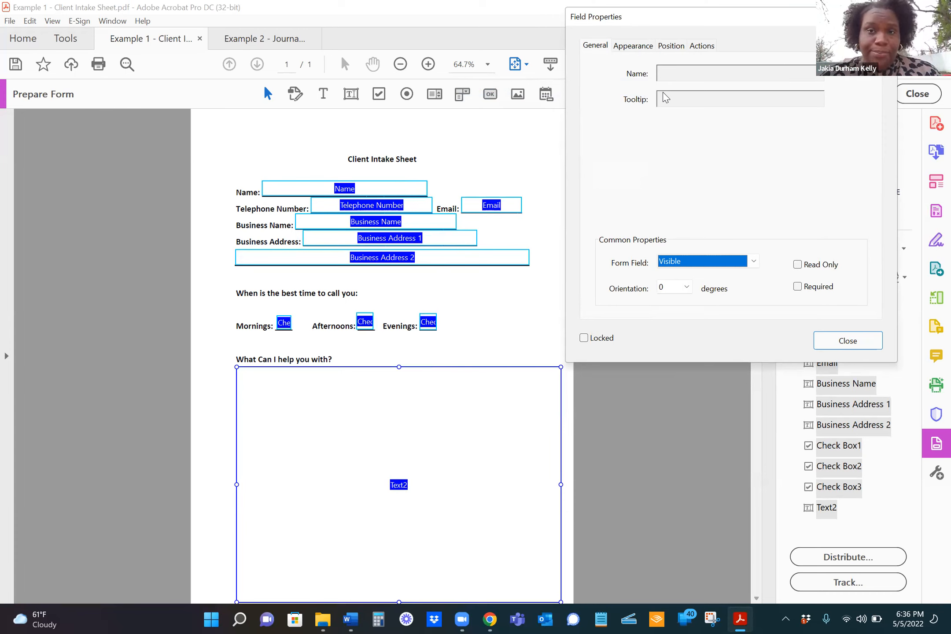
click(630, 48)
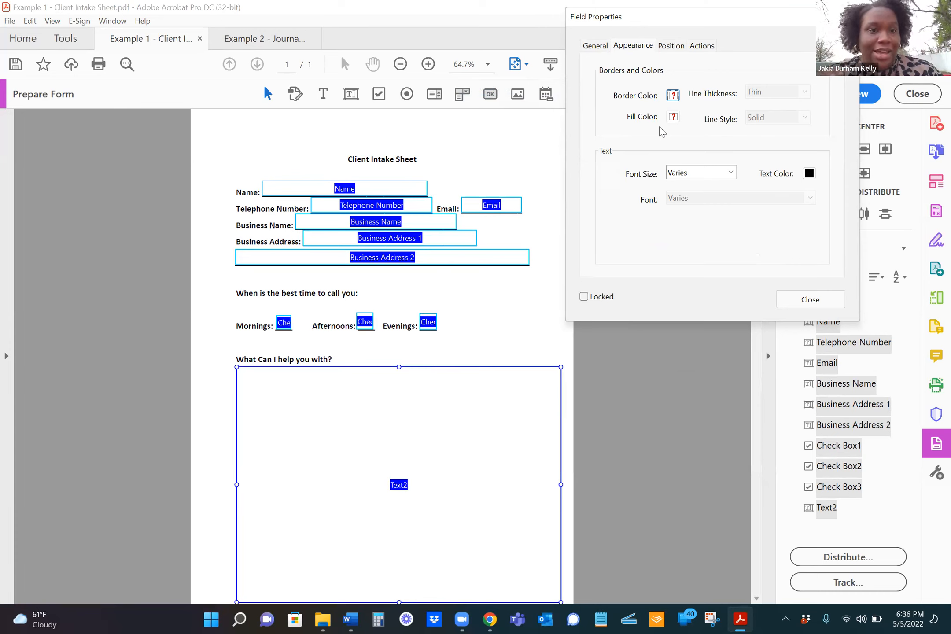
Try a light green border color and fill color on all selected fields.
click(672, 95)
click(728, 130)
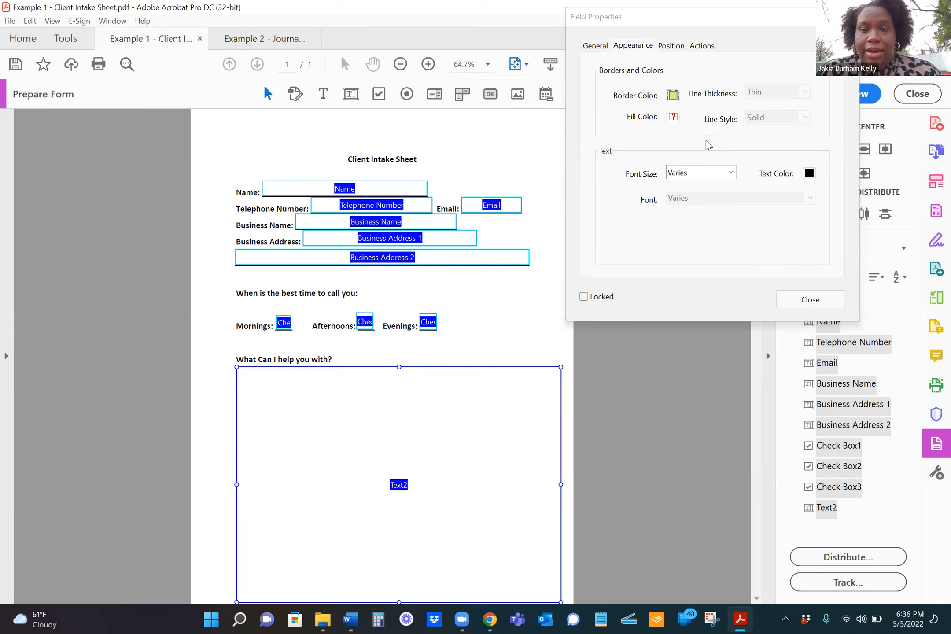
click(672, 116)
click(728, 152)
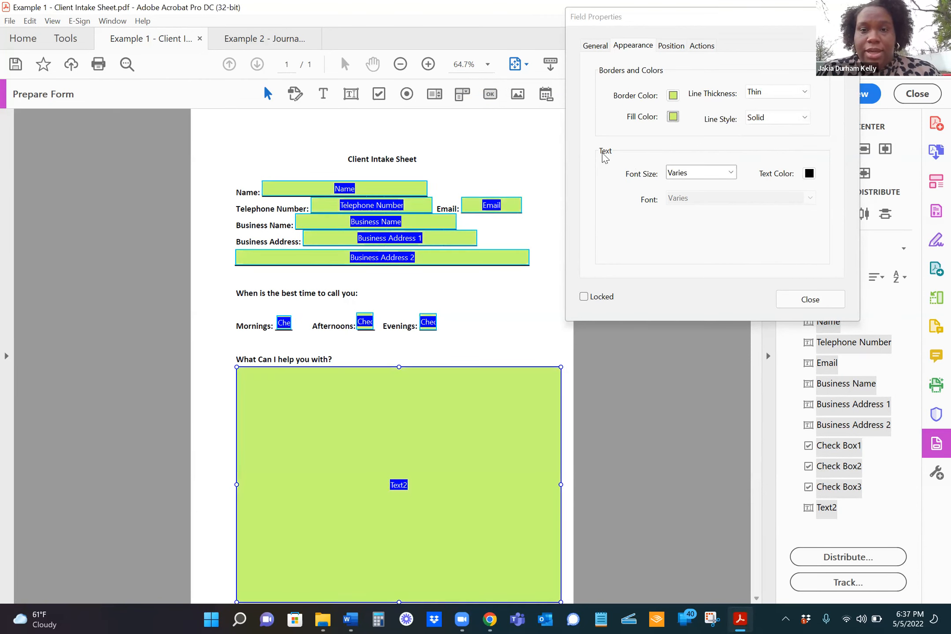
Set the fill color and border color of all selected fields to No Color.
click(673, 116)
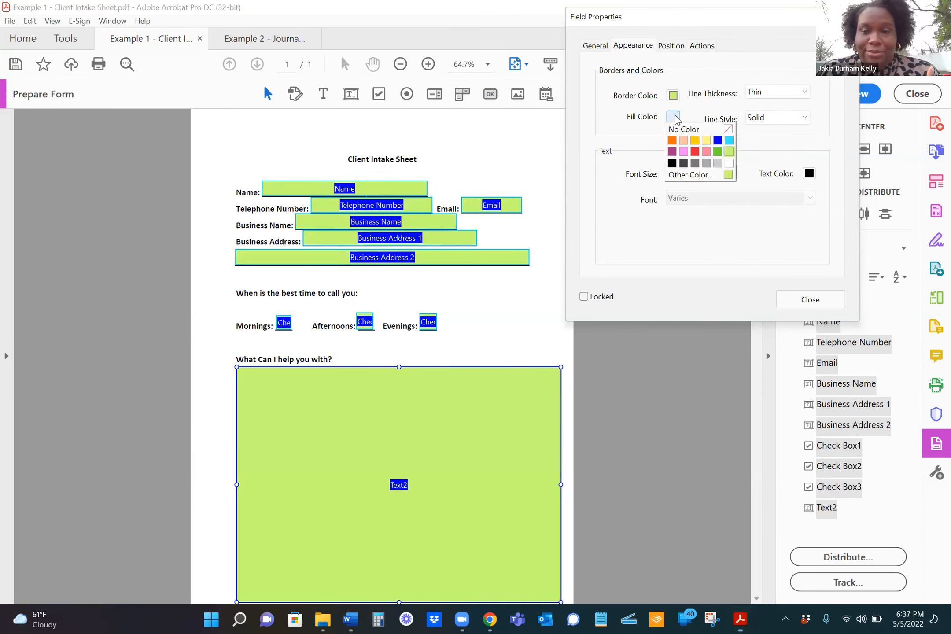
click(722, 132)
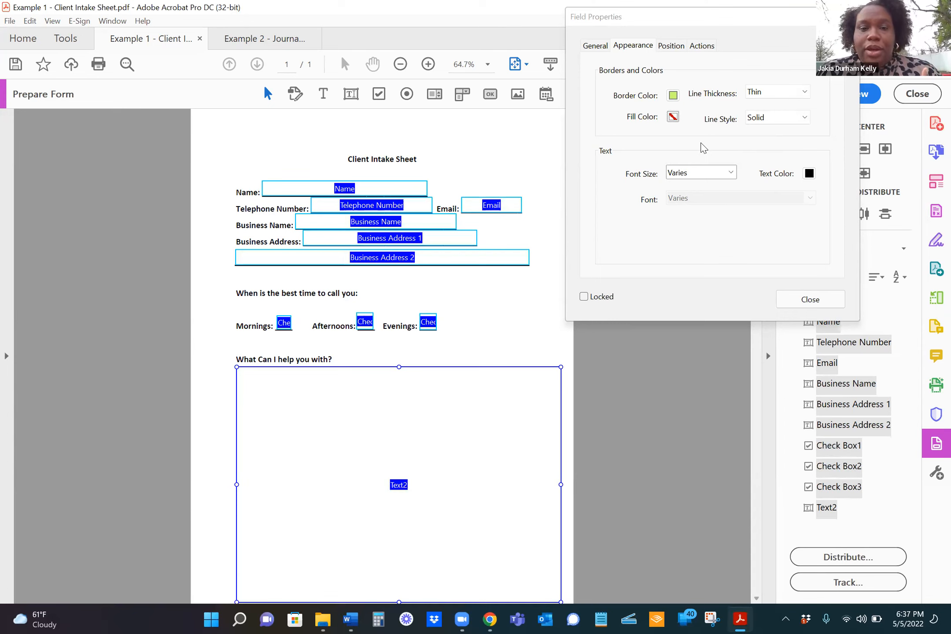
click(673, 95)
click(727, 108)
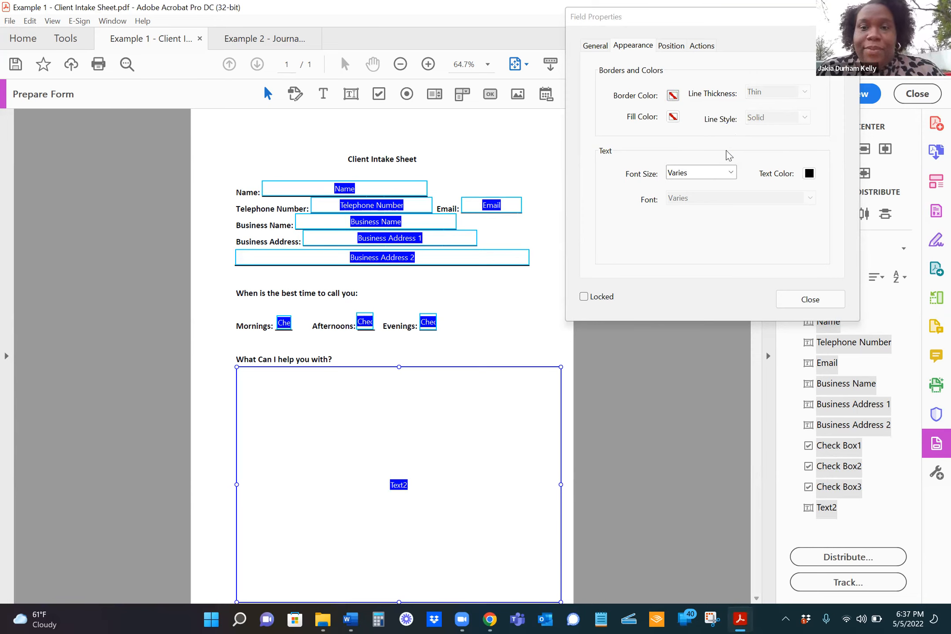
Set the font size of all selected fields to 12, check their remaining shared properties and close them.
click(731, 173)
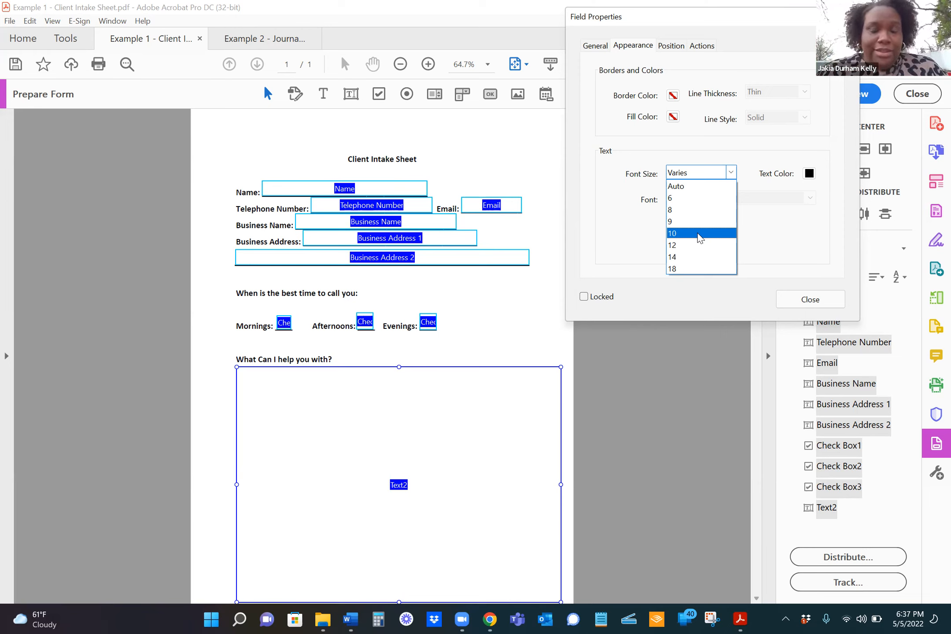
click(694, 244)
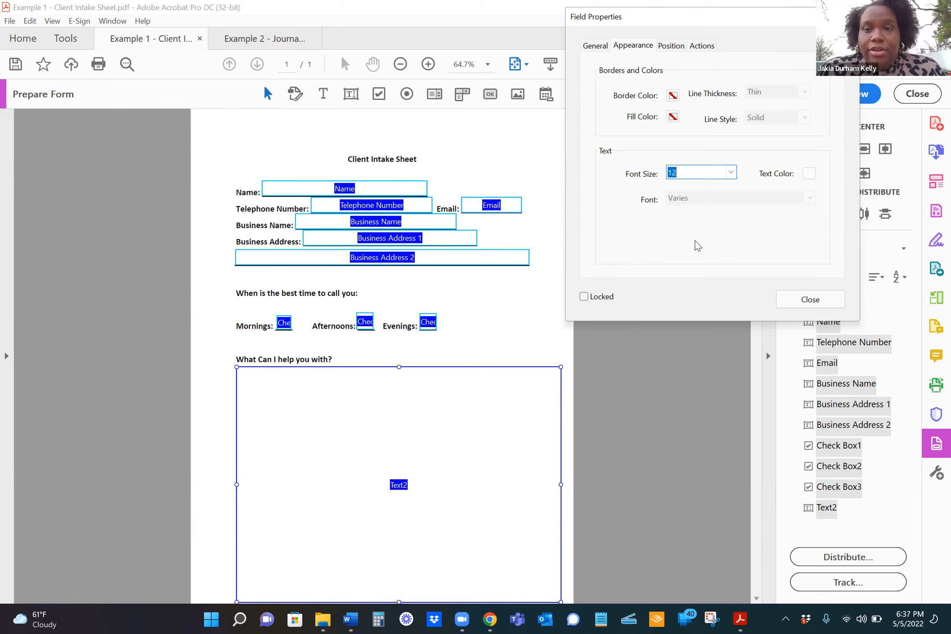
click(707, 46)
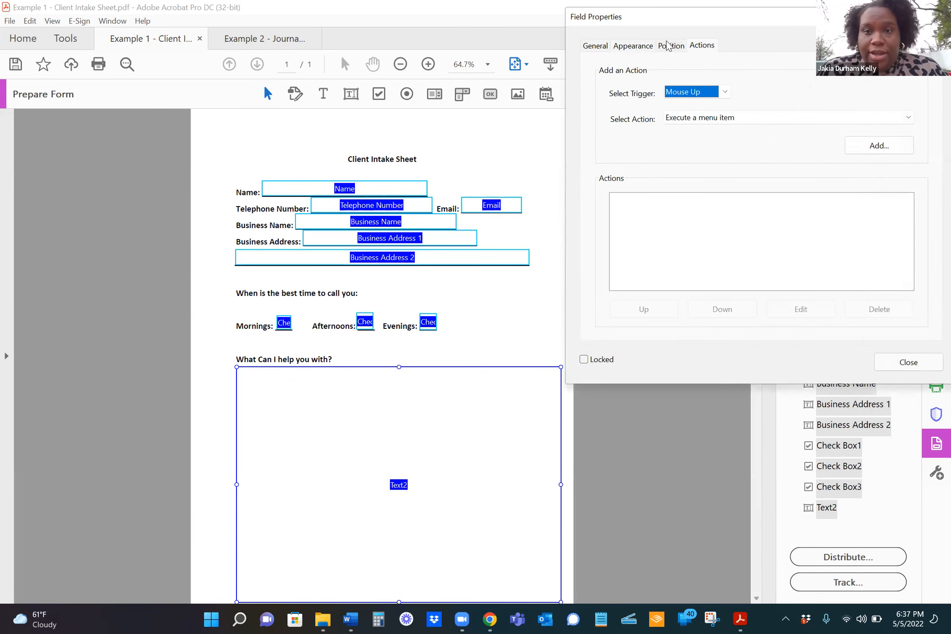
click(671, 45)
click(699, 48)
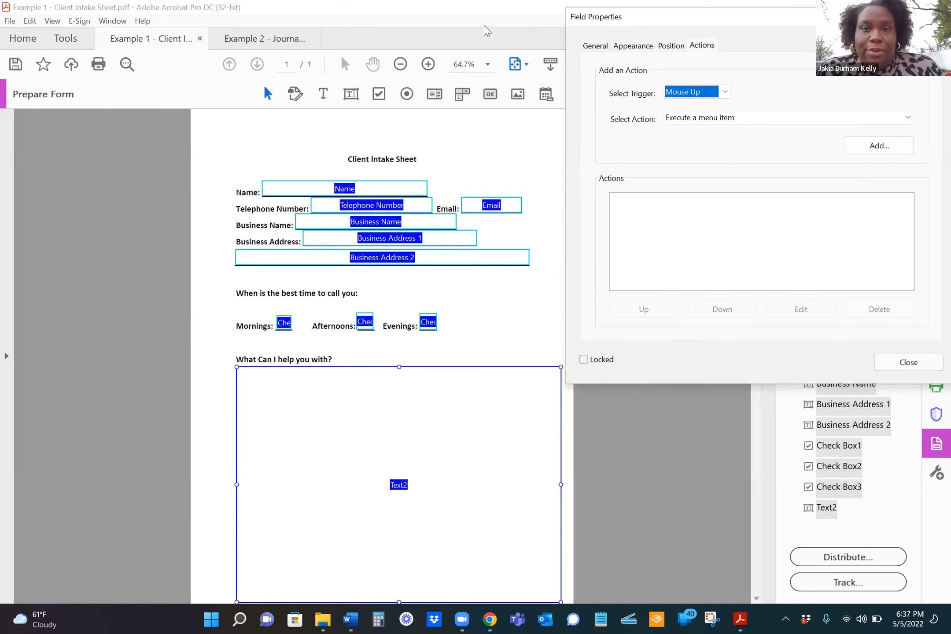
click(599, 48)
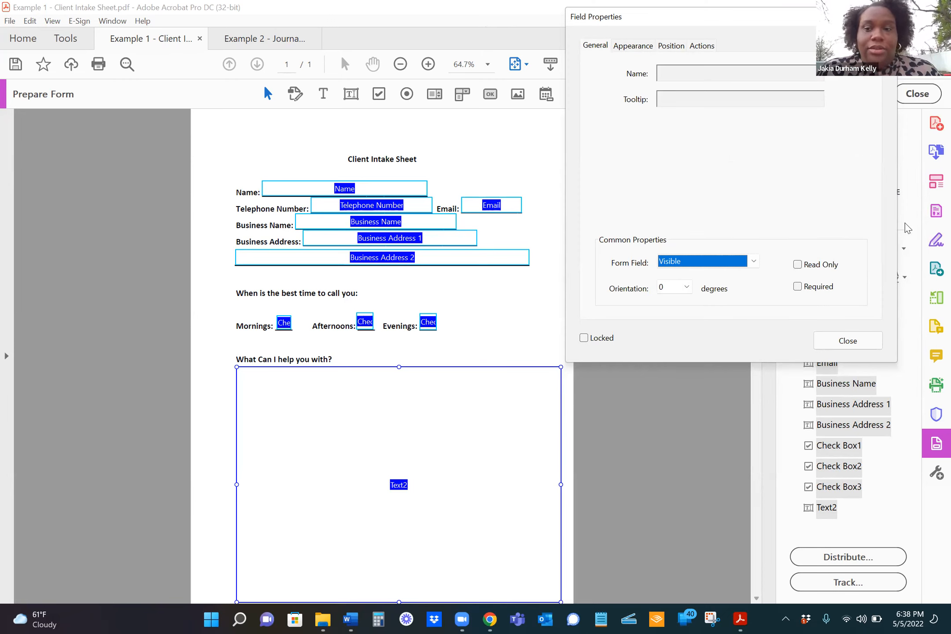
click(863, 339)
Enable the Multi-line option in the Name field's properties and deselect the field.
right_click(355, 185)
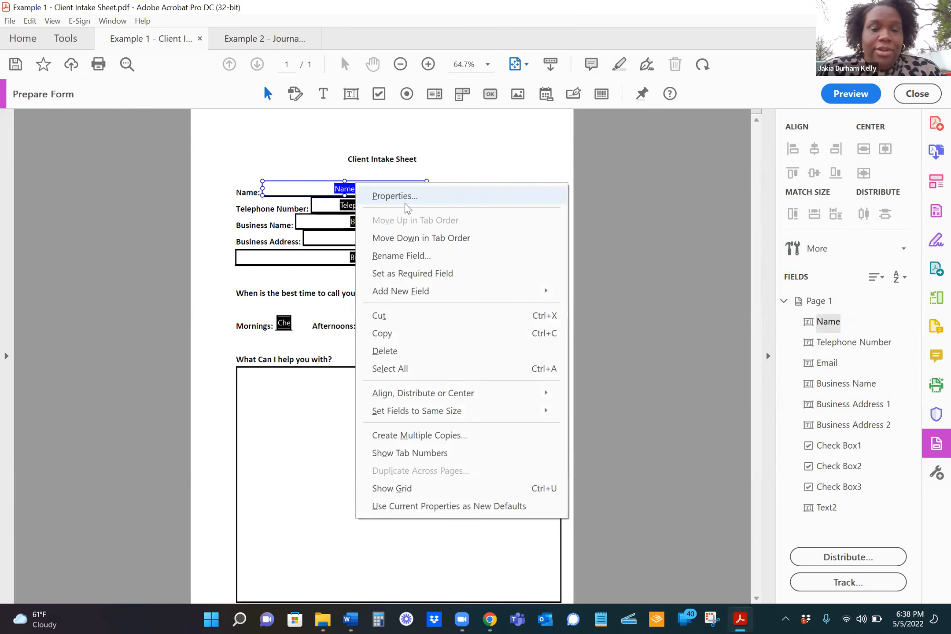
click(398, 199)
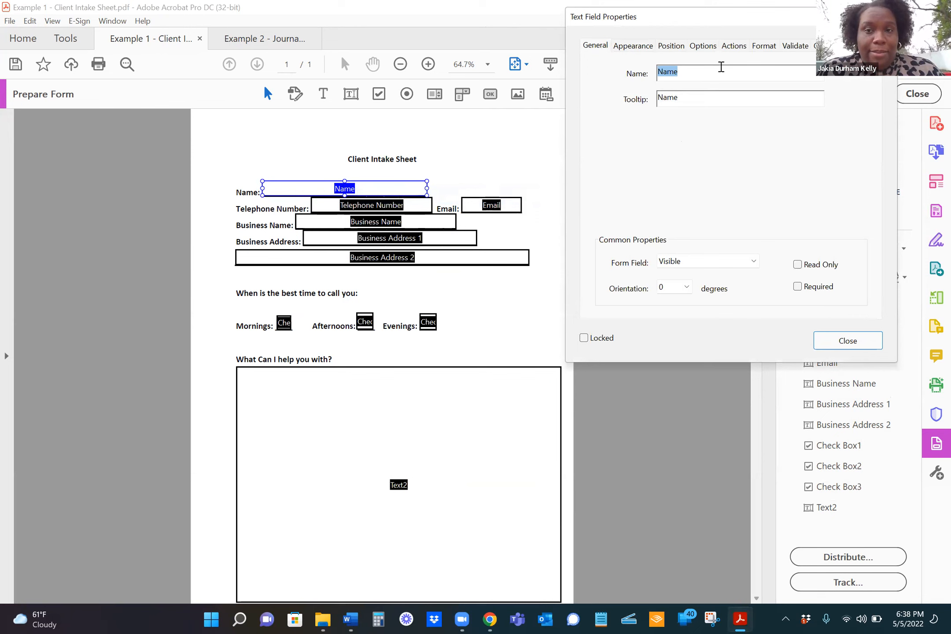
click(703, 46)
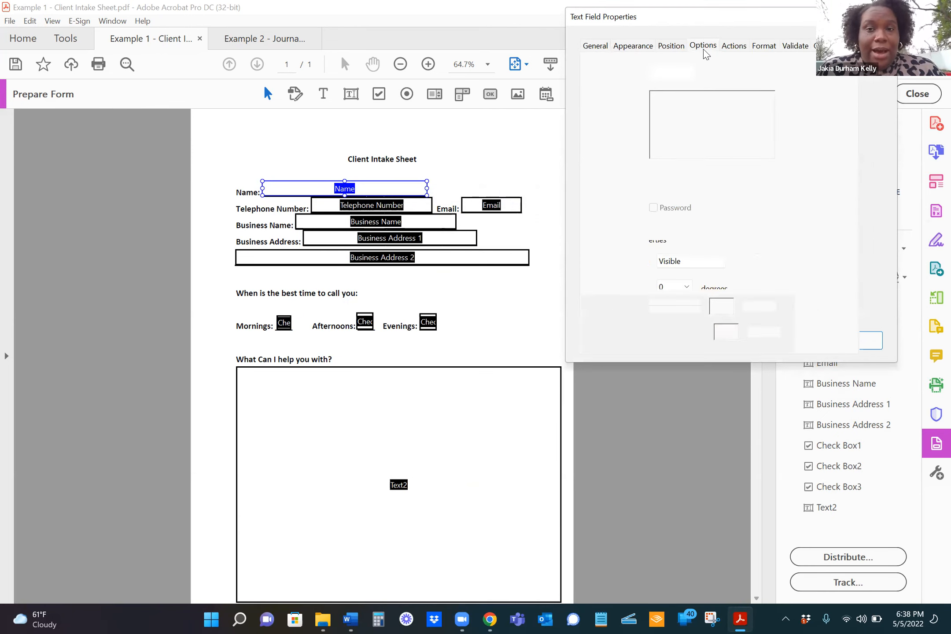
click(666, 250)
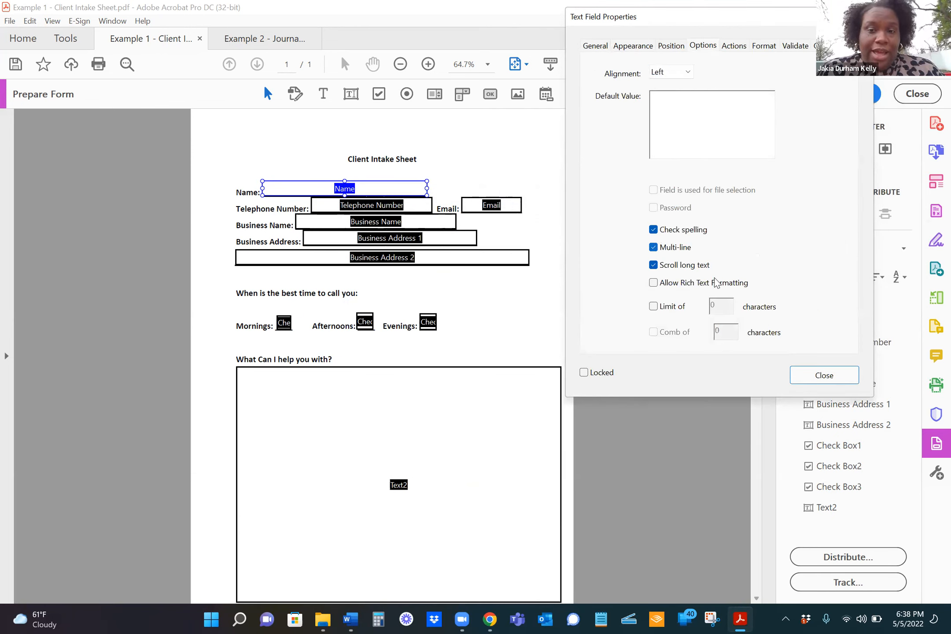
click(822, 377)
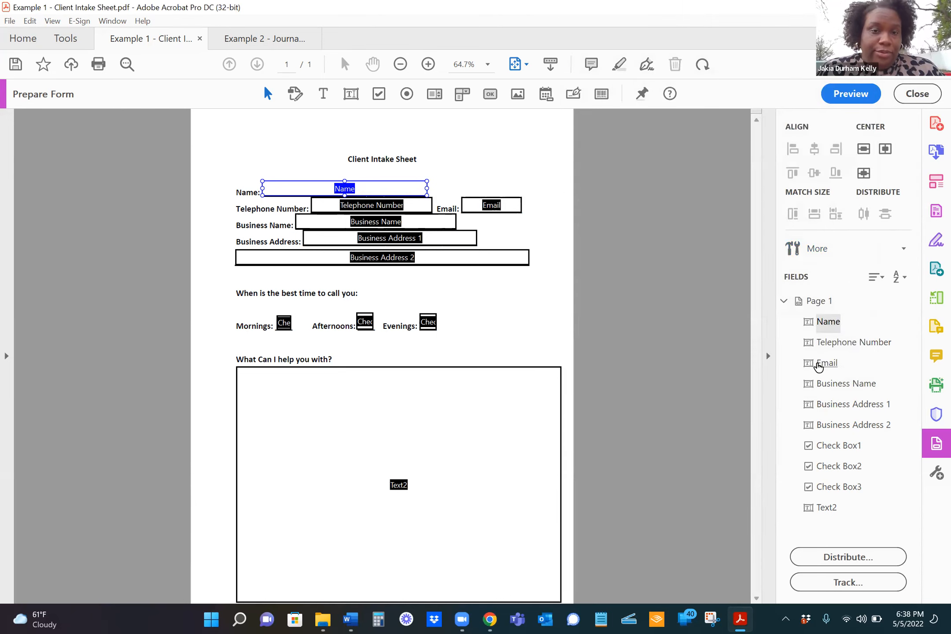
click(515, 284)
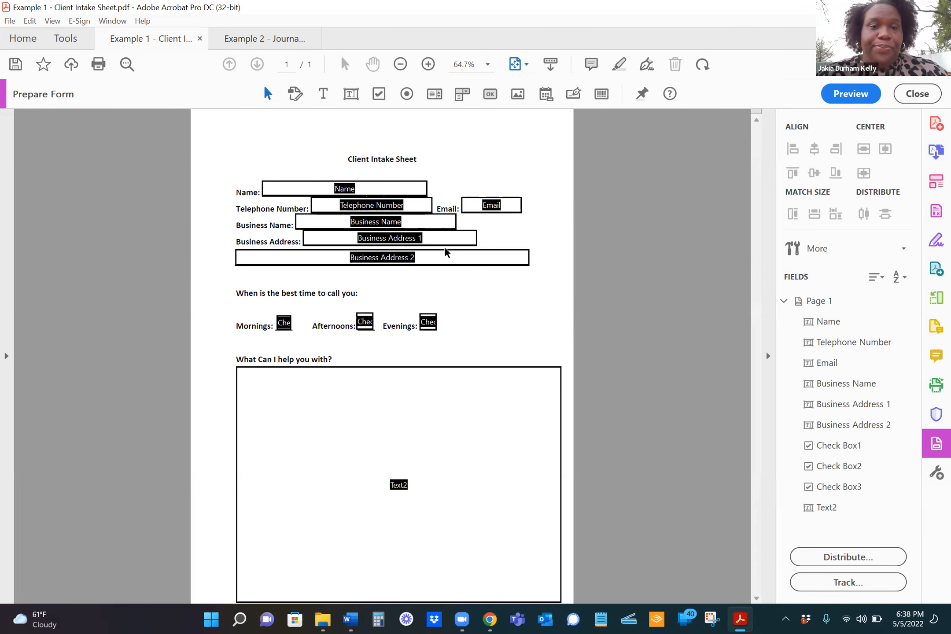
Leave form editing and enter sample text in Name (BSDGSg), Telephone Number (GdsgSd), Business Name (GSDGS) and both Business Address lines (DSGsdg, SDGsdg).
click(917, 92)
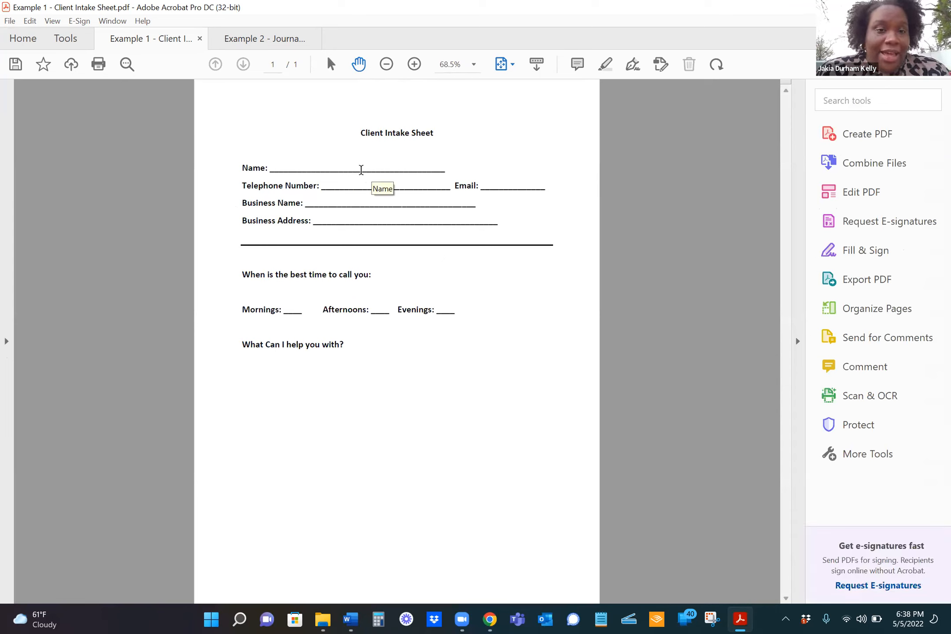
text(BSDGSg)
click(367, 185)
text(GdsgSd)
click(402, 198)
text(GSDGS)
click(408, 220)
text(DSGsdg)
click(411, 232)
text(SDGsdg)
Test the "What Can I help you with?" field with two lines, "SDGSdgsh" and "SJnDLGJBSLiugbLIus", and clear them.
click(326, 389)
text(SDGSdgsh)
key(Return)
text(SJnDLGJBSLiugbLIus)
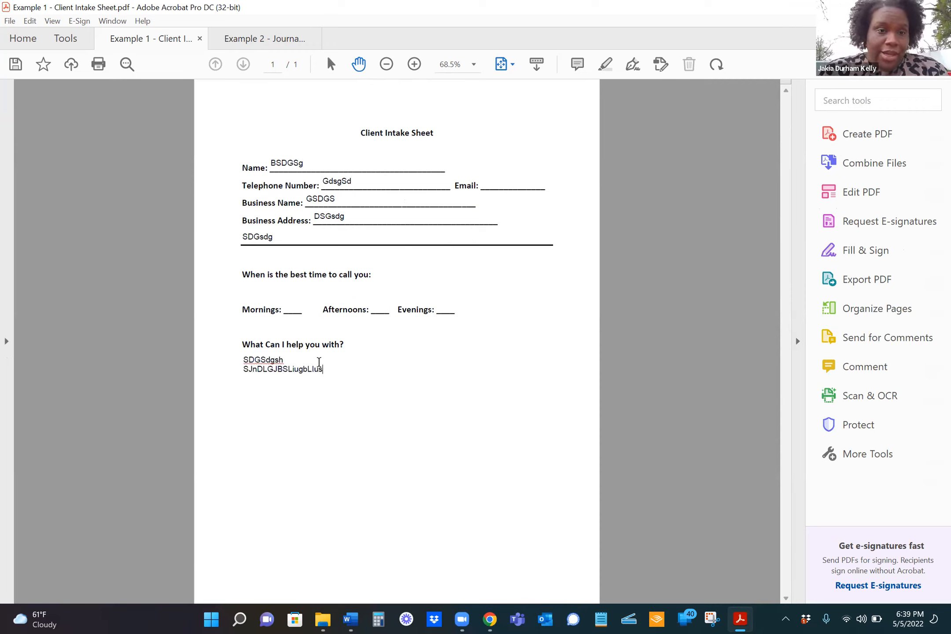
drag(328, 369, 231, 359)
key(BackSpace)
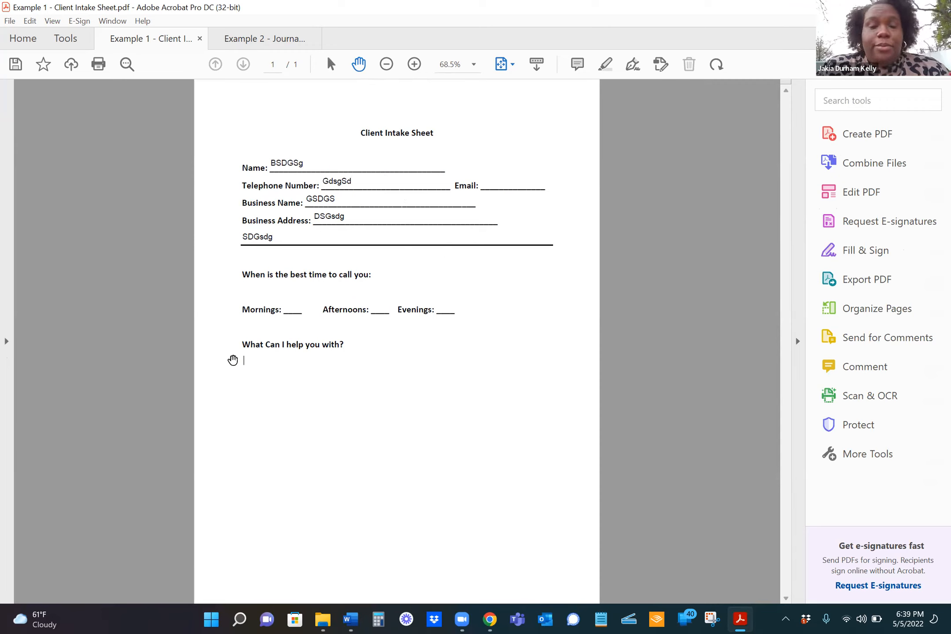
Clear the sample text from both Business Address lines, Business Name, Telephone Number and Name.
double_click(278, 232)
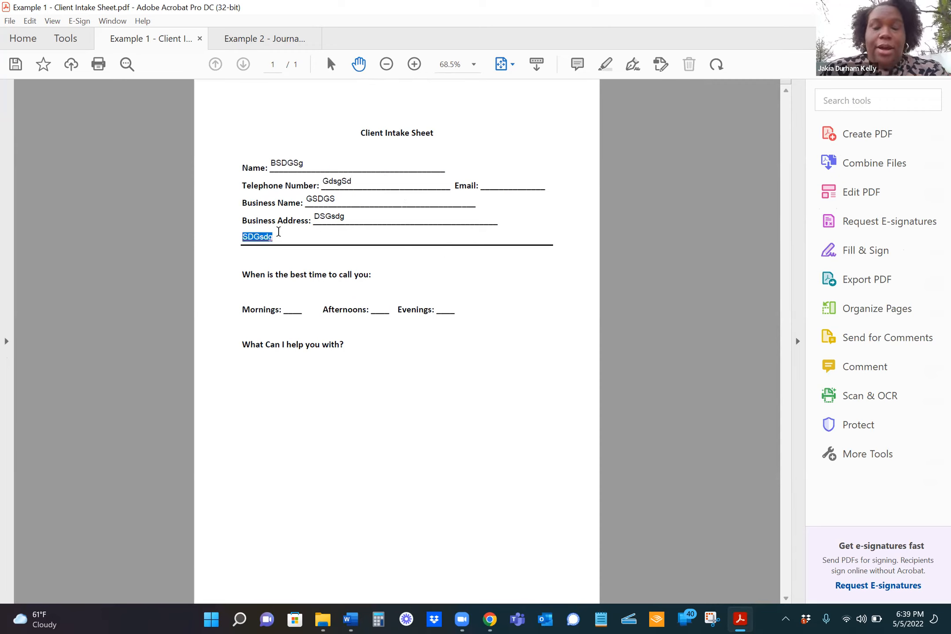
key(BackSpace)
double_click(332, 216)
key(BackSpace)
double_click(333, 202)
key(BackSpace)
double_click(351, 180)
key(BackSpace)
double_click(304, 162)
key(BackSpace)
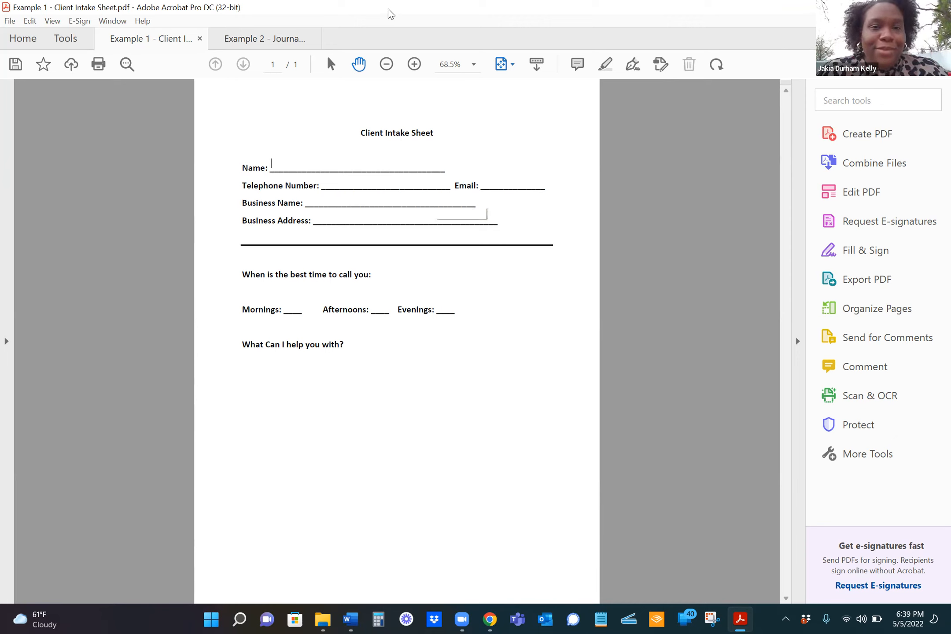
Close the Client Intake Sheet, choose to save its changes to a different folder, and name the file "Example 1 - Client Intake Sheet [FILLABLE]".
click(200, 39)
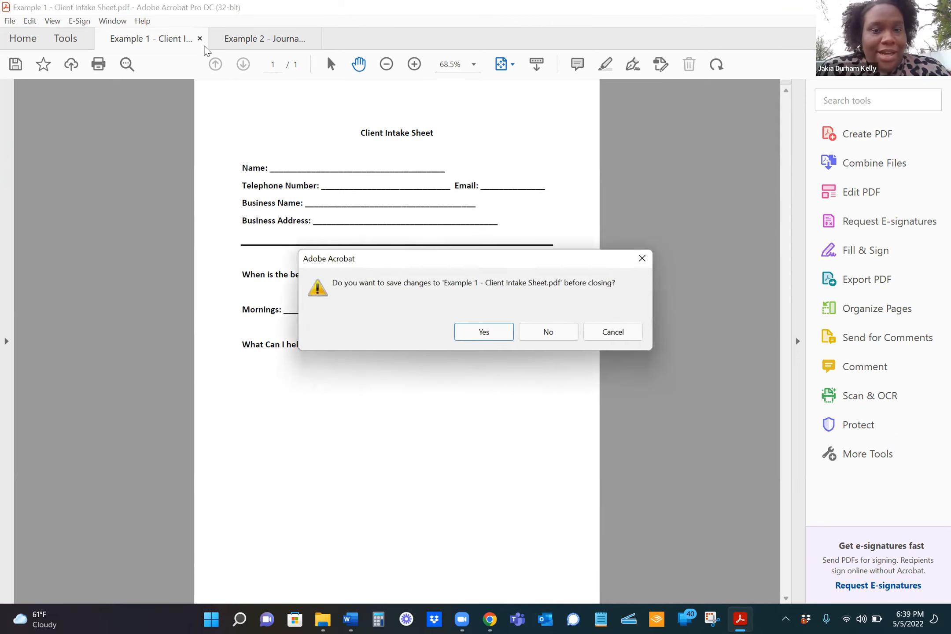
click(482, 337)
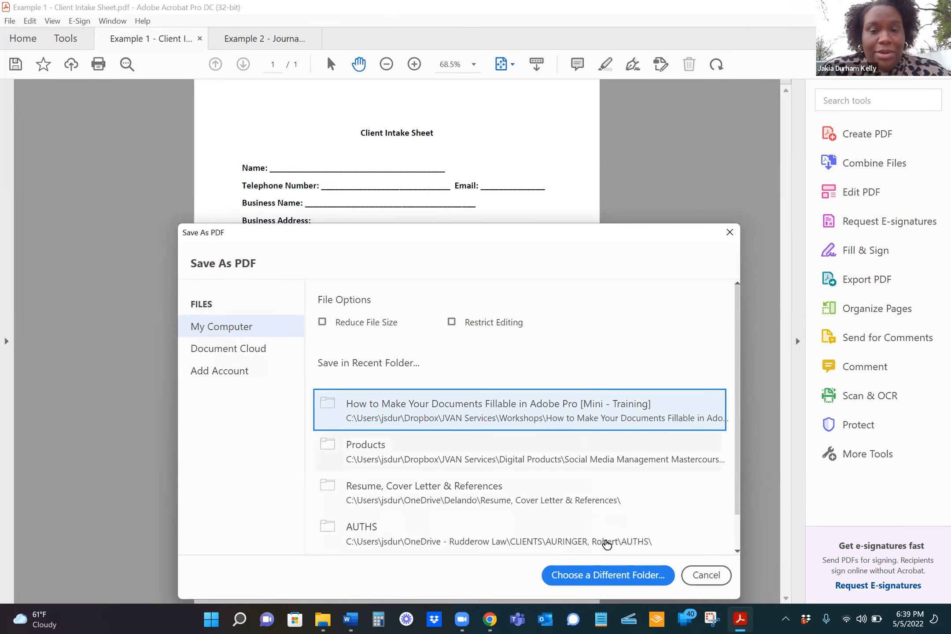
click(597, 577)
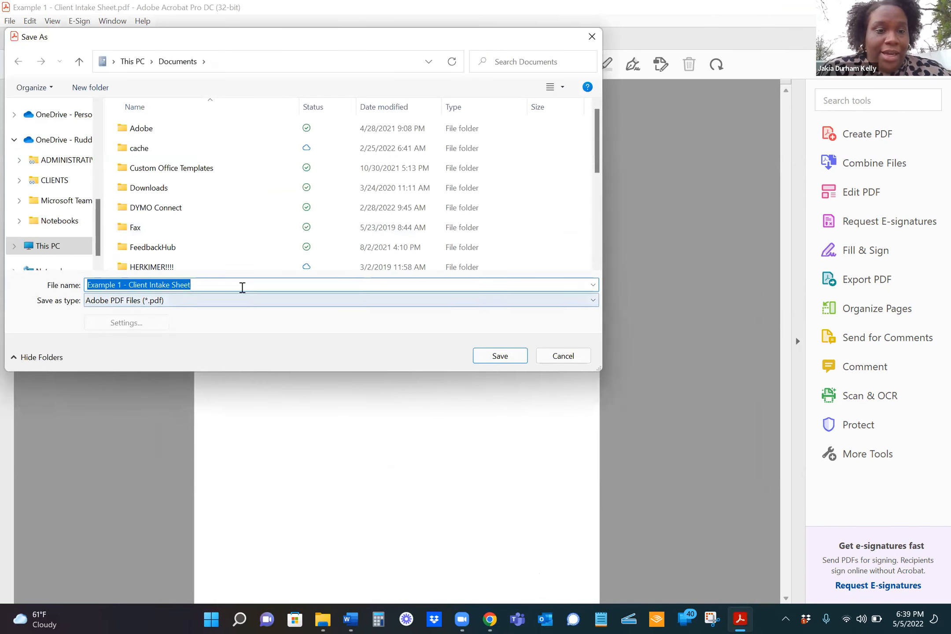
click(244, 284)
text([fillabl)
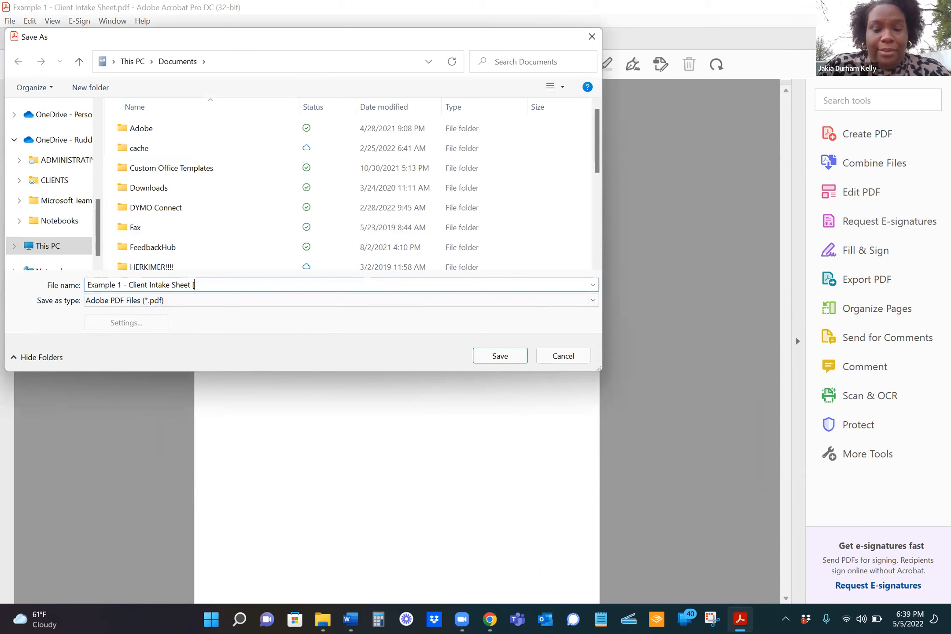
key(BackSpace)
key(BackSpace)
key(BackSpace)
key(BackSpace)
key(BackSpace)
key(BackSpace)
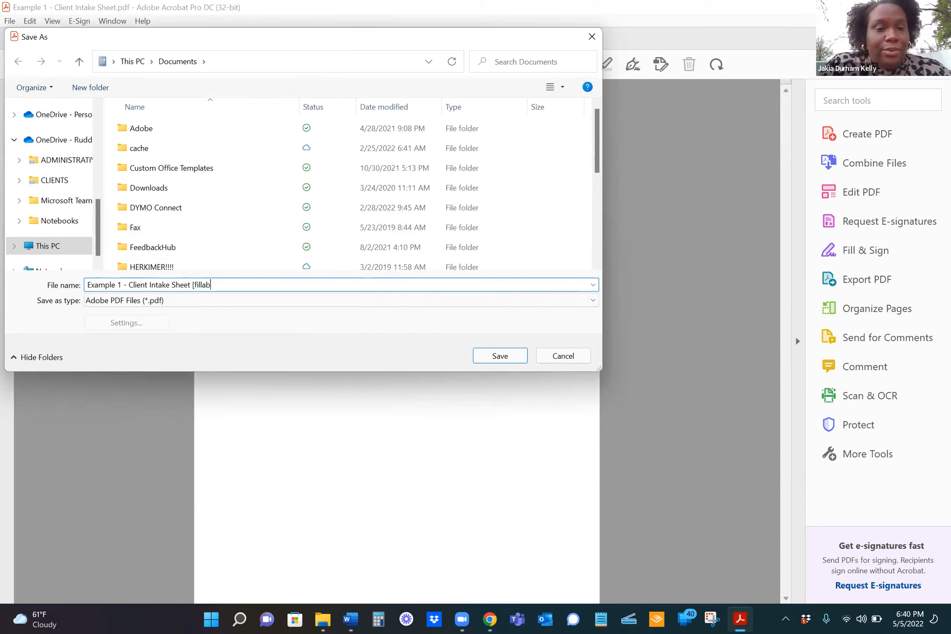
key(BackSpace)
text(FIL)
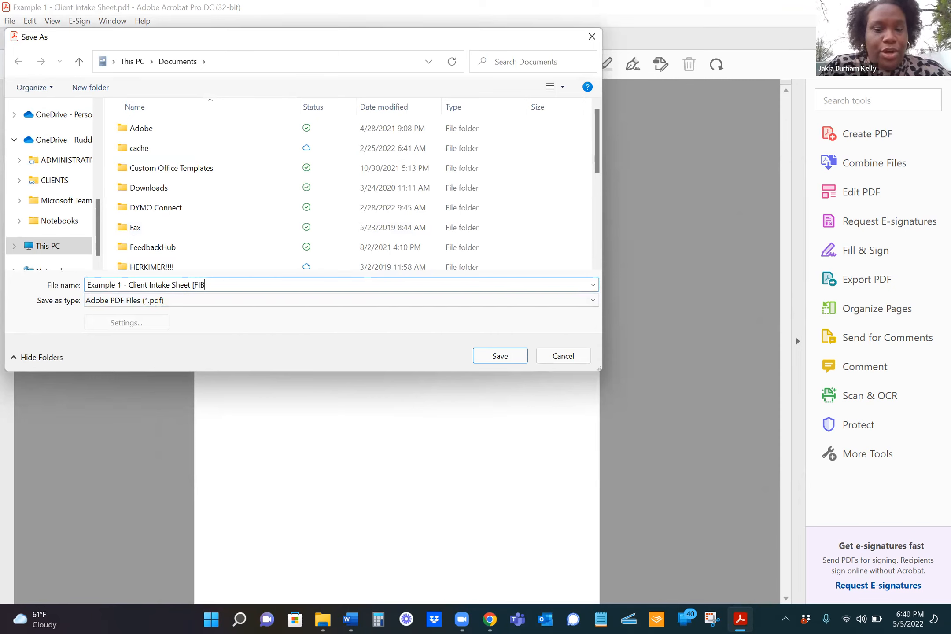
key(BackSpace)
text(LLABLE])
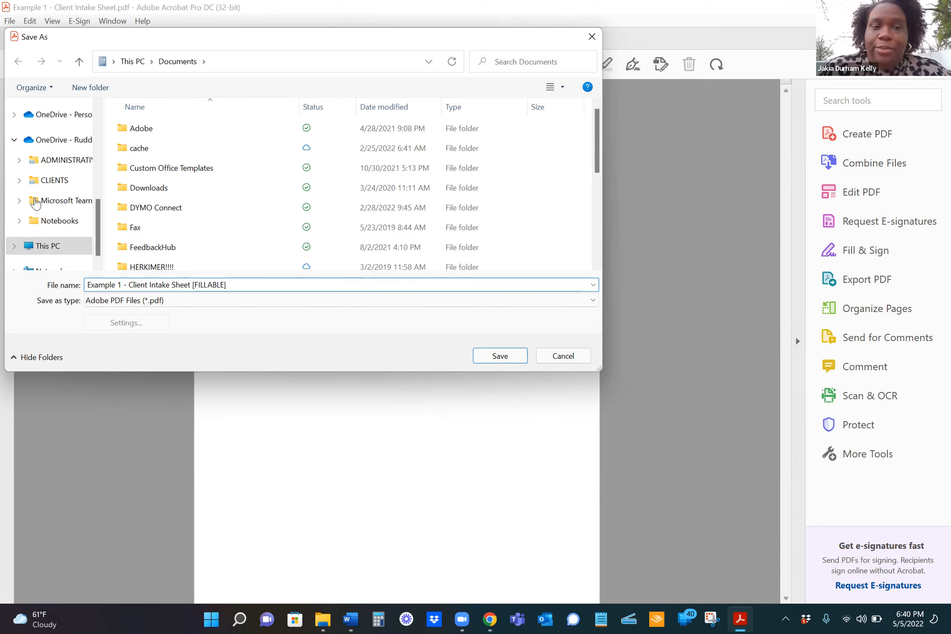
Save the PDF in the "How to Make Your Documents Fillable in Adobe Pro [Mini - Training]" folder.
scroll(44, 207, up, 3)
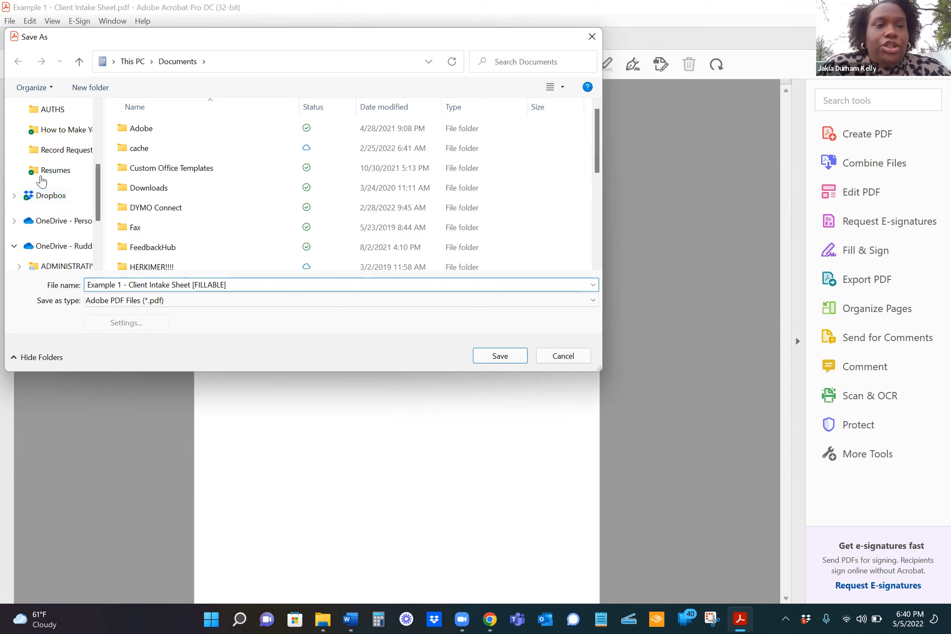
click(58, 173)
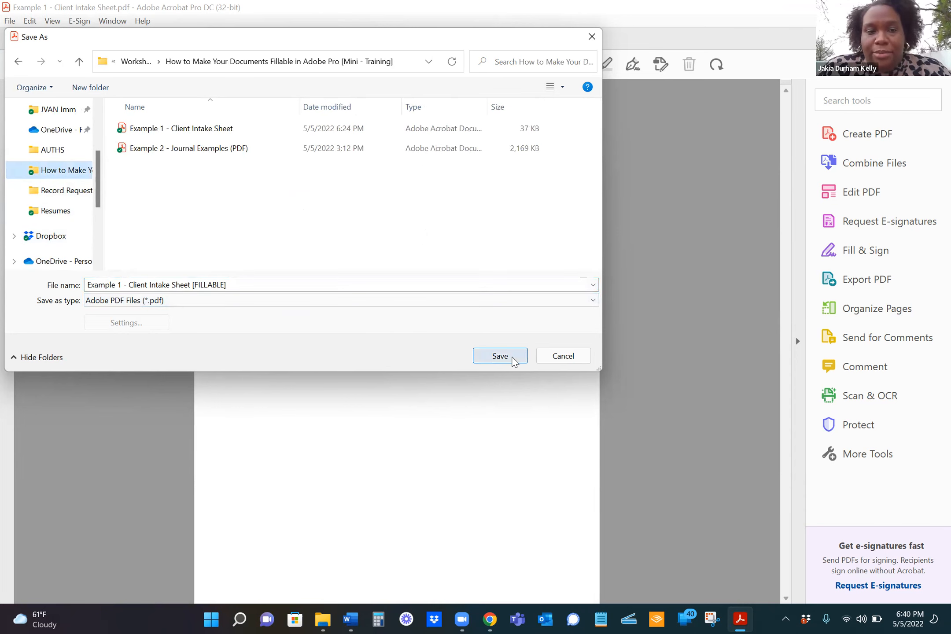
click(500, 356)
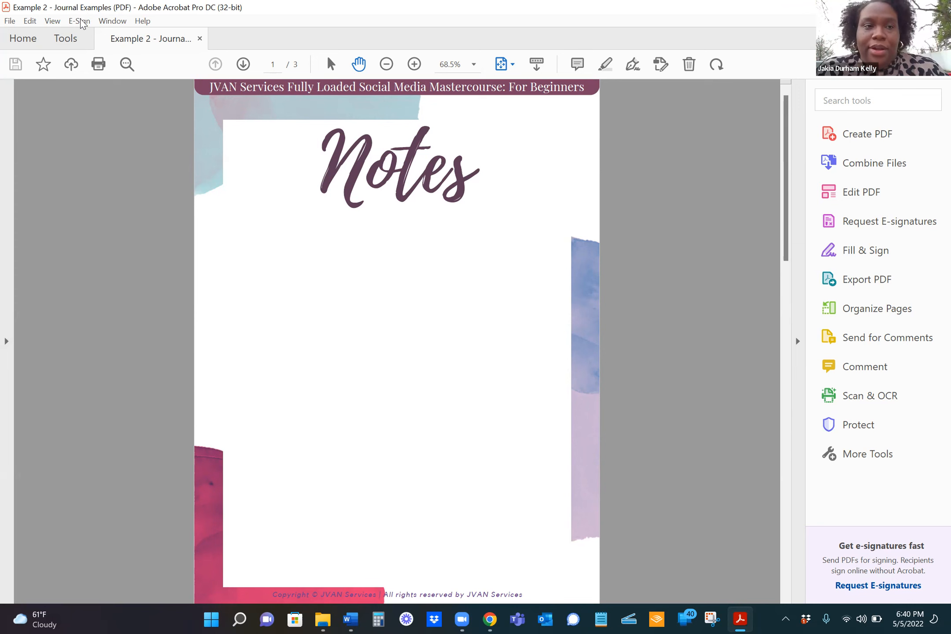
Start Prepare Form on the Example 2 journal PDF and check the auto-detected "Other" field on page 2.
click(64, 47)
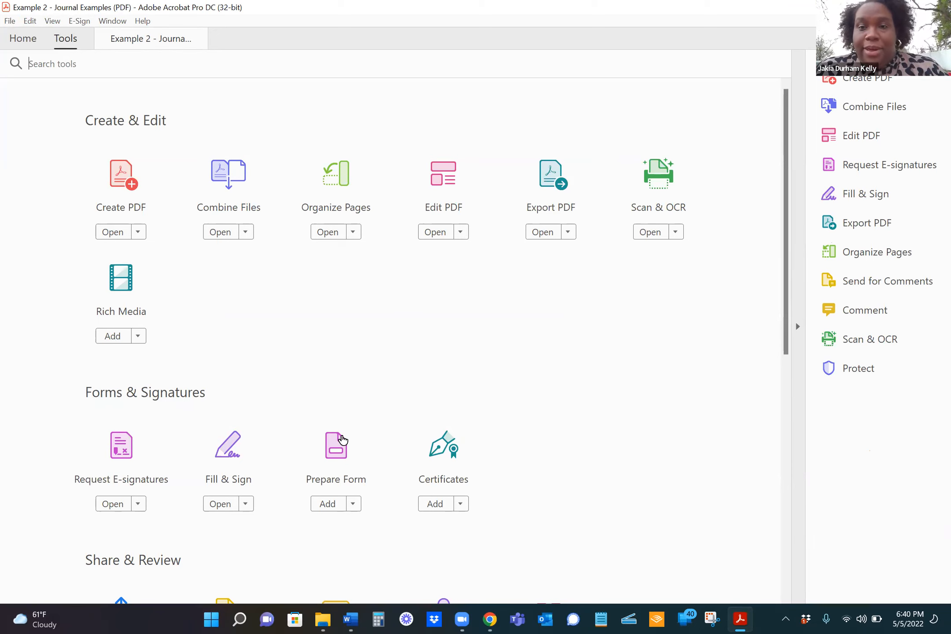
click(342, 437)
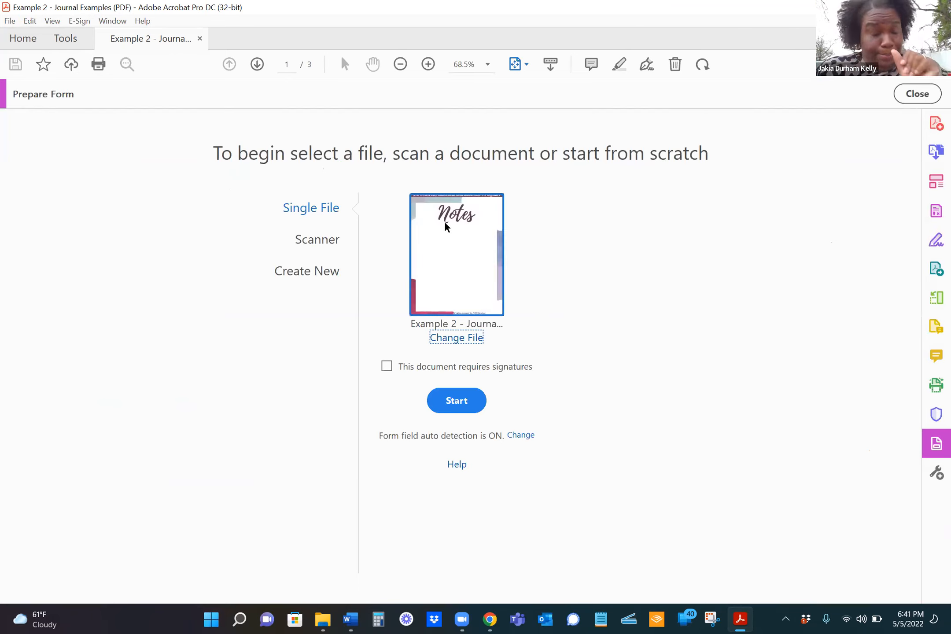
click(461, 401)
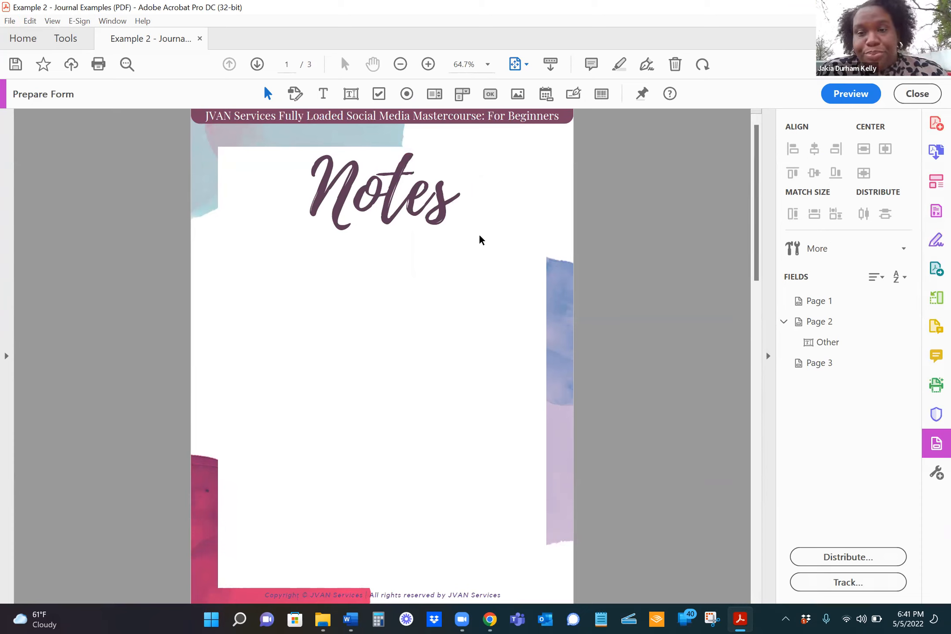
scroll(482, 241, down, 2)
scroll(482, 241, up, 2)
scroll(483, 241, down, 1)
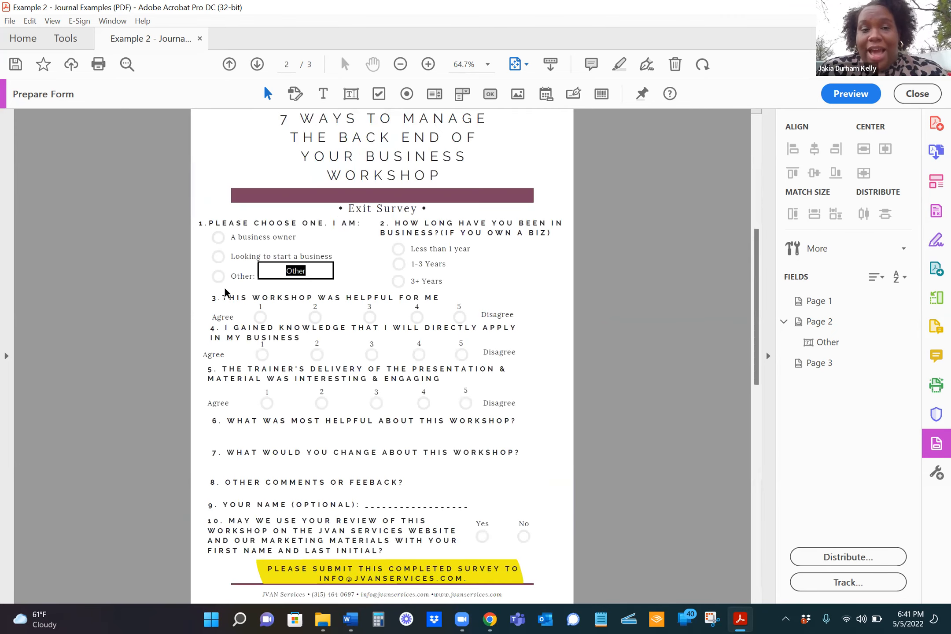
click(316, 275)
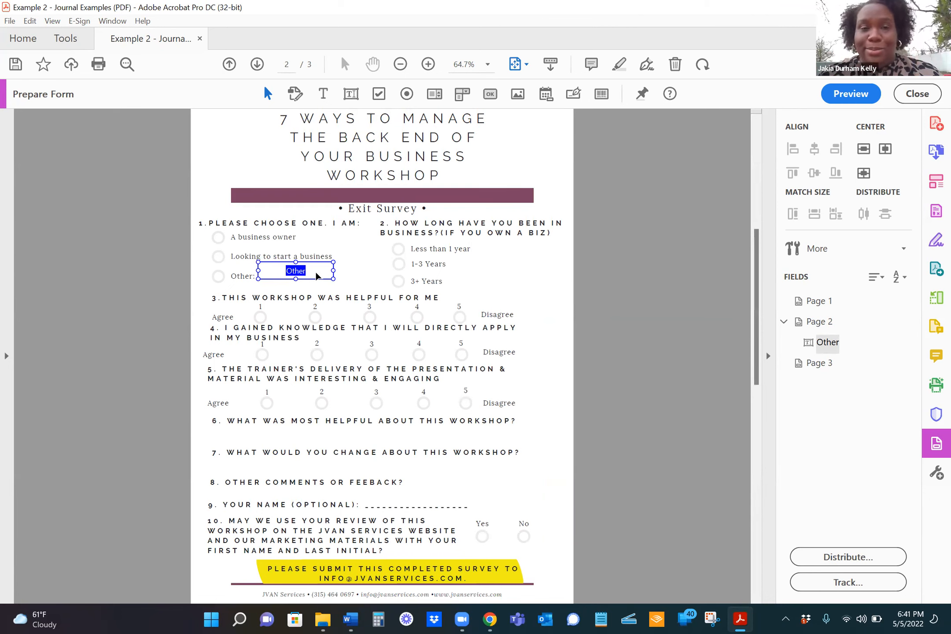
scroll(351, 336, up, 1)
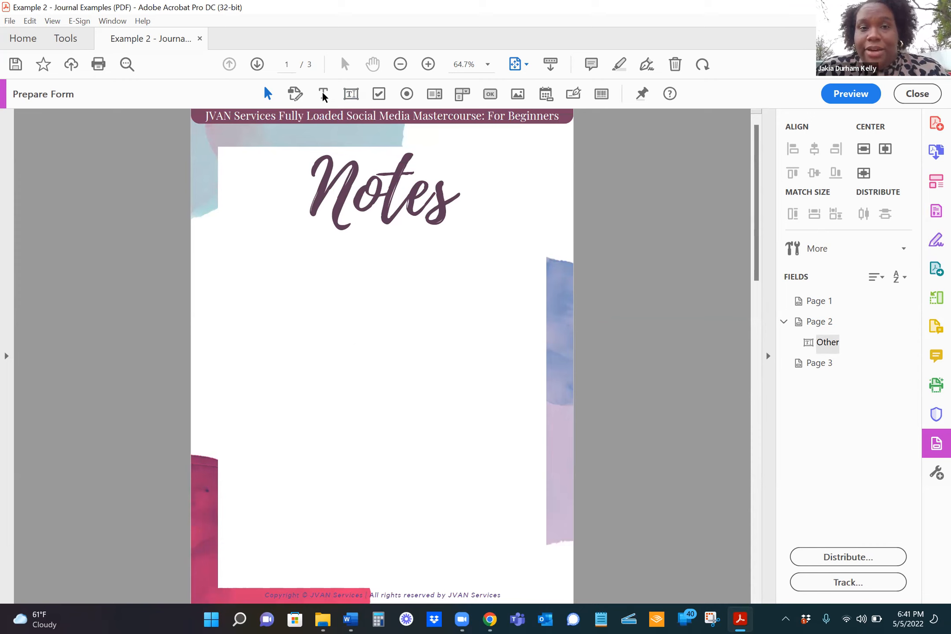
Add a text field under the Notes heading on page 1 and enlarge it to fill the blank white writing area.
click(351, 95)
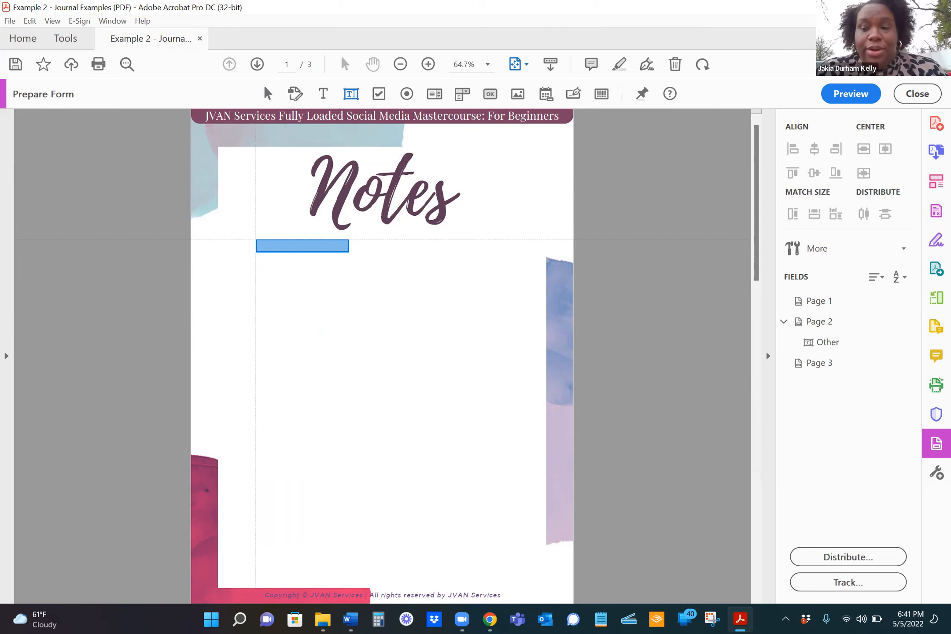
click(255, 239)
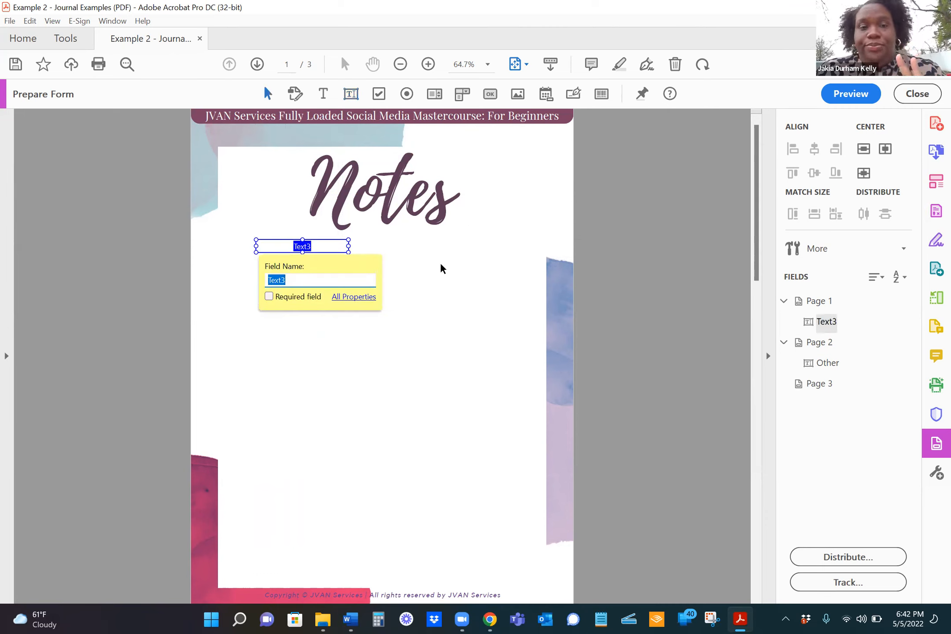
drag(348, 251, 388, 263)
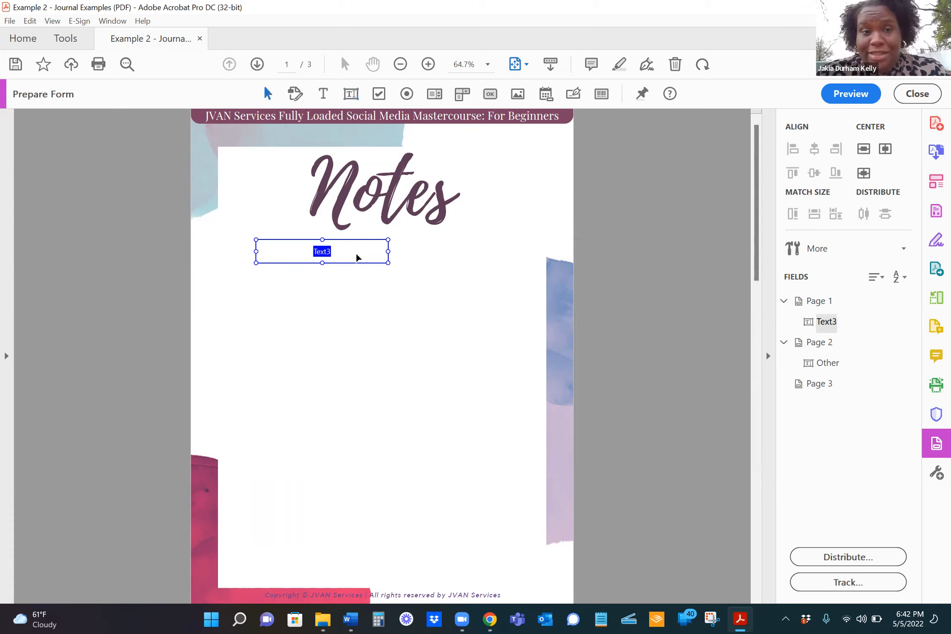
drag(388, 263, 543, 578)
drag(255, 577, 220, 588)
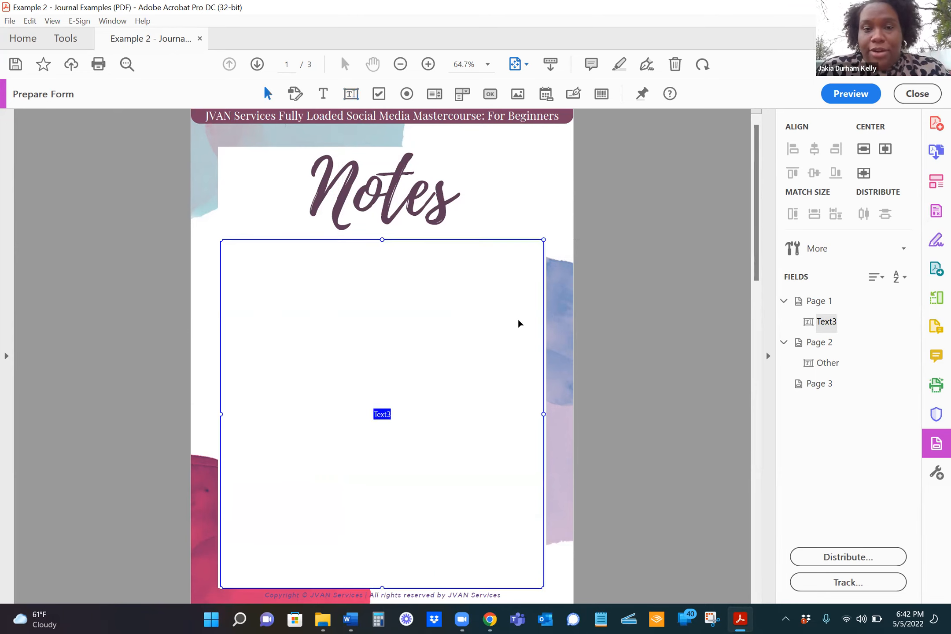
mouse_move(543, 239)
mouse_down()
mouse_move(556, 227)
mouse_move(541, 236)
mouse_up()
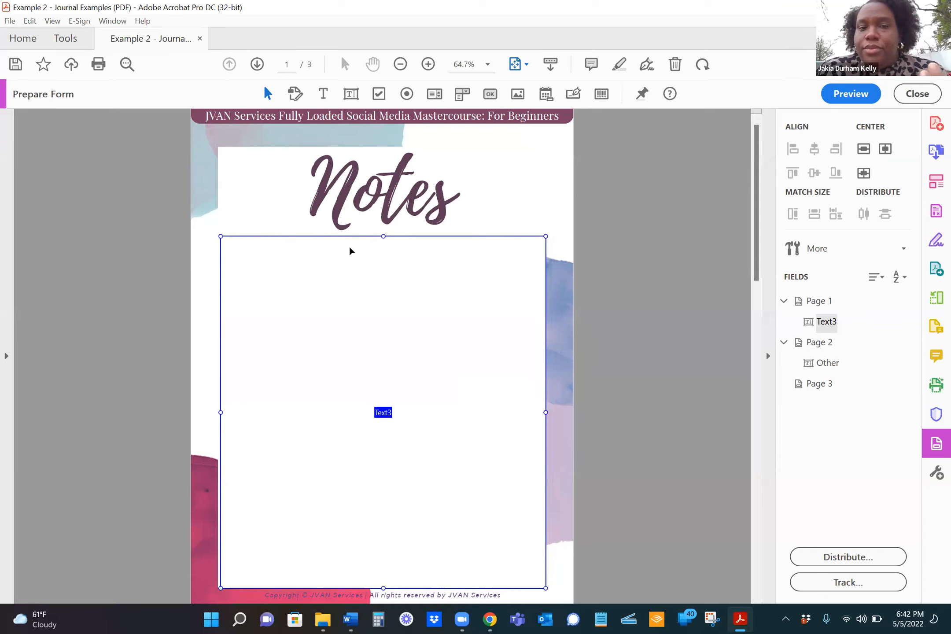
drag(383, 237, 382, 233)
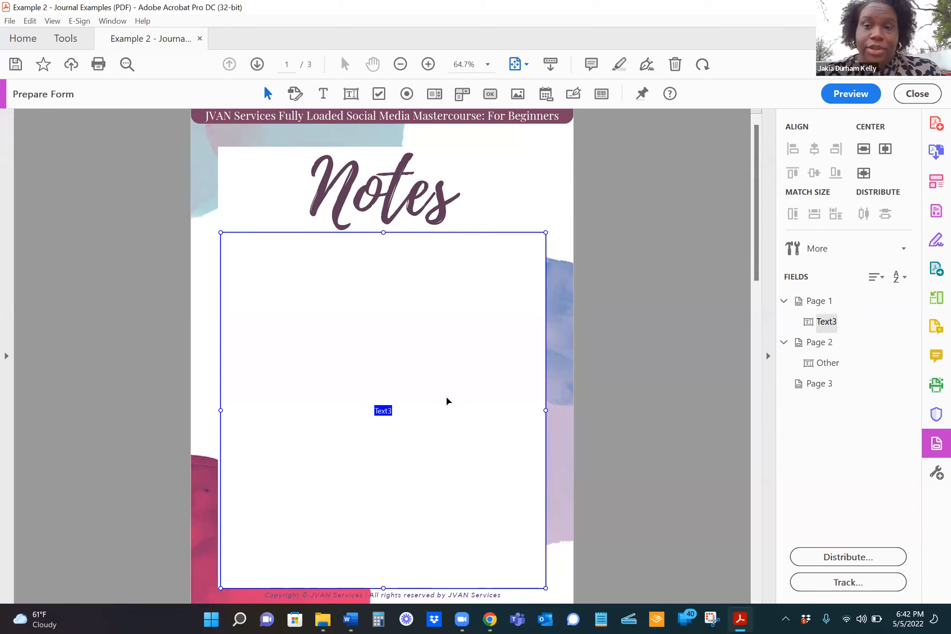
Give the Notes page text field a light blue border and a white fill in its properties.
right_click(347, 313)
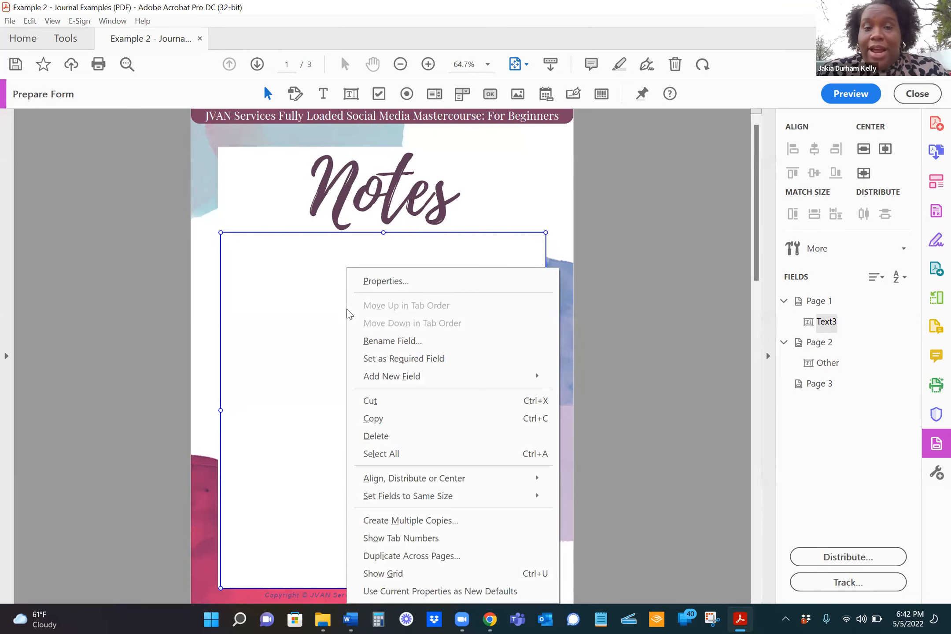
click(381, 281)
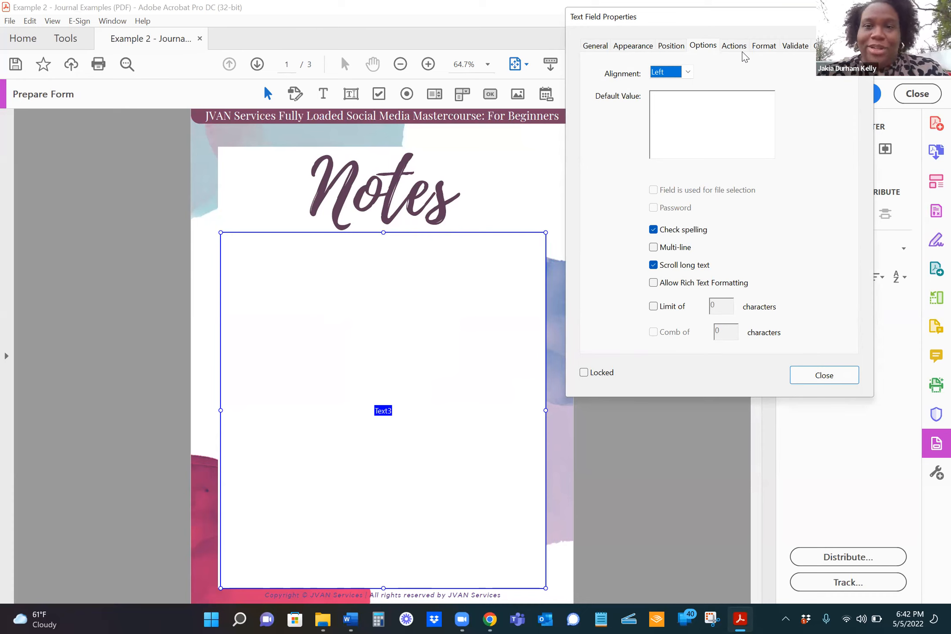
click(600, 47)
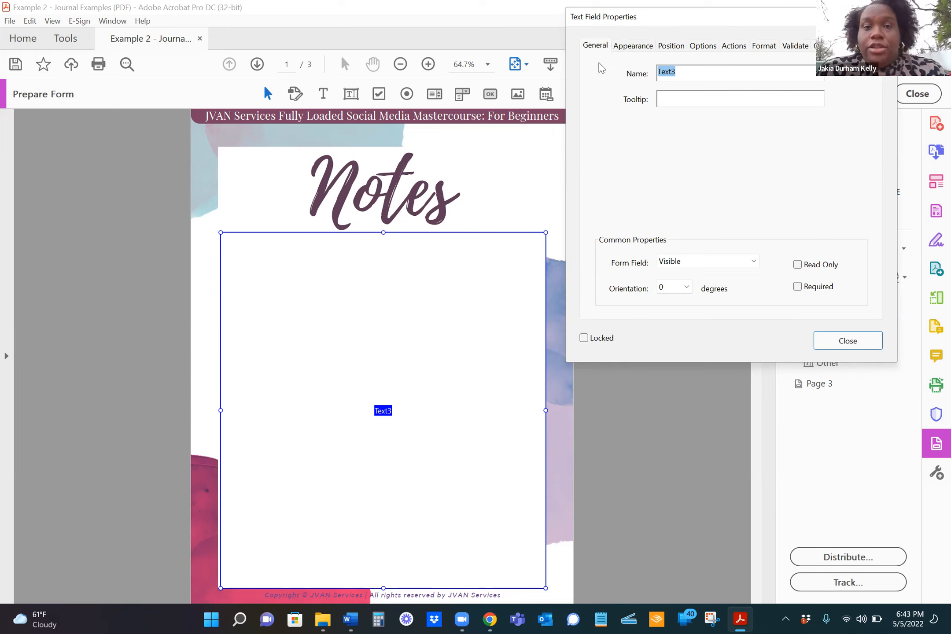
click(634, 49)
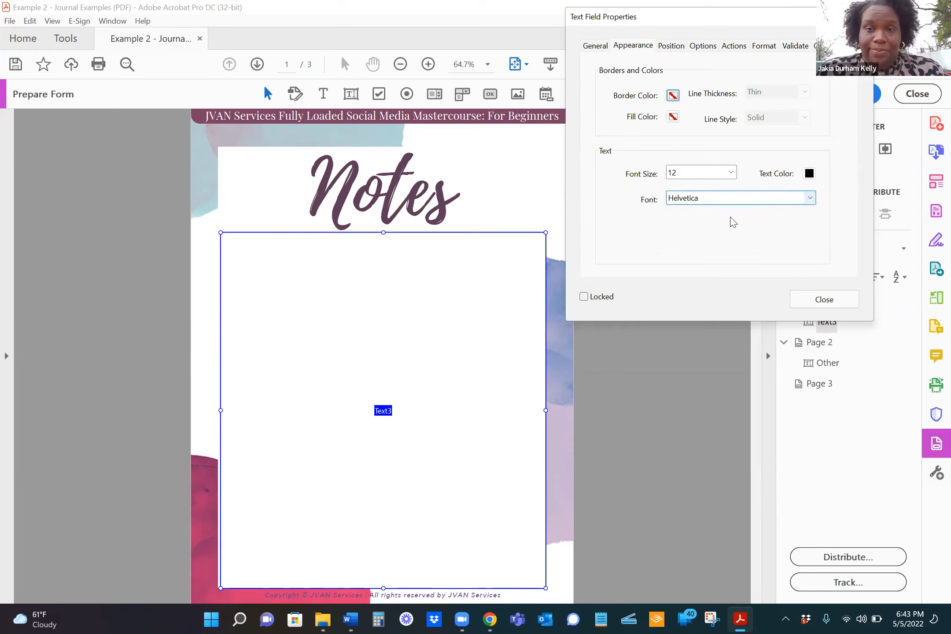
click(673, 95)
click(706, 105)
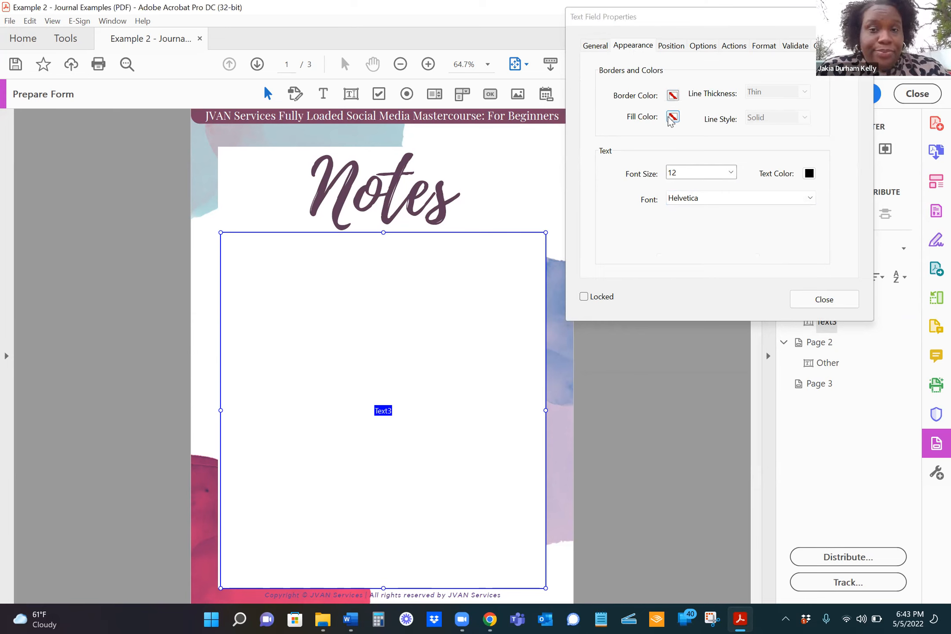
click(672, 117)
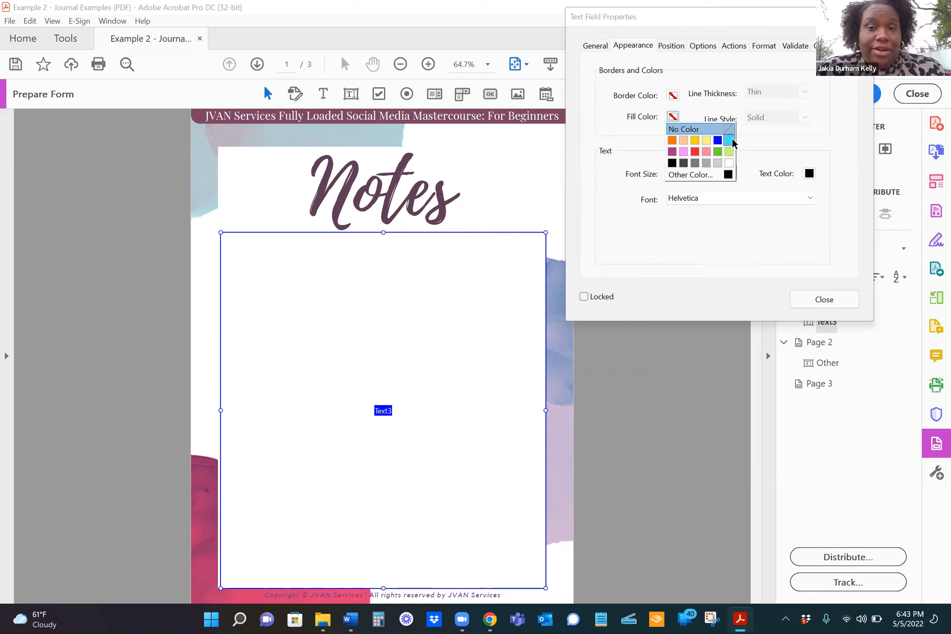
click(649, 140)
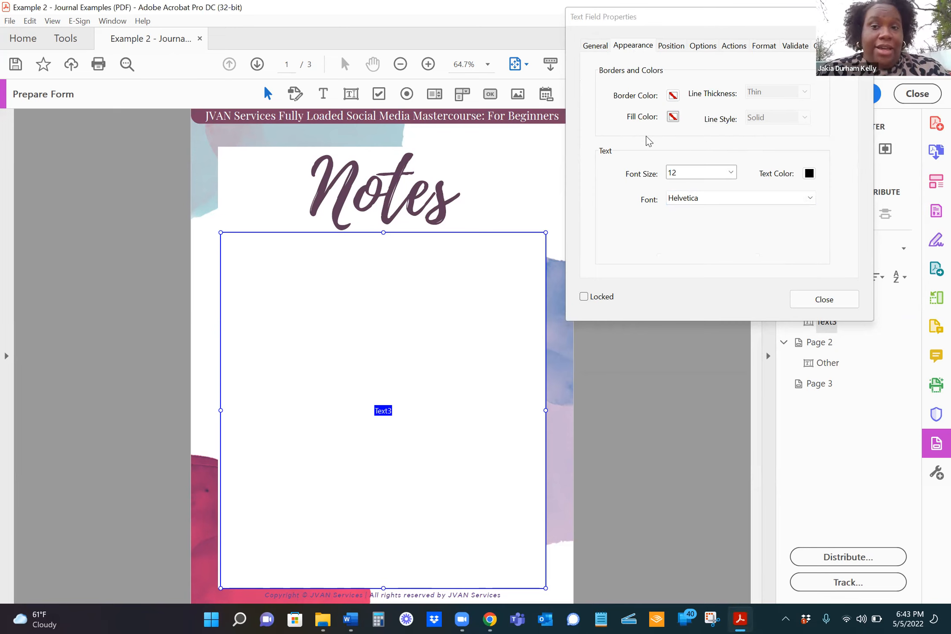
click(673, 96)
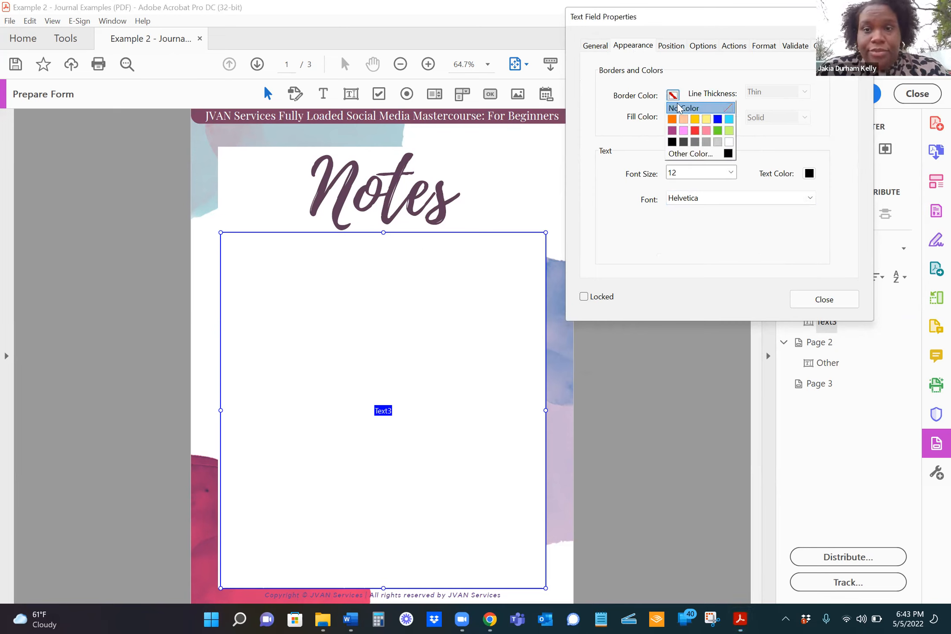
click(728, 119)
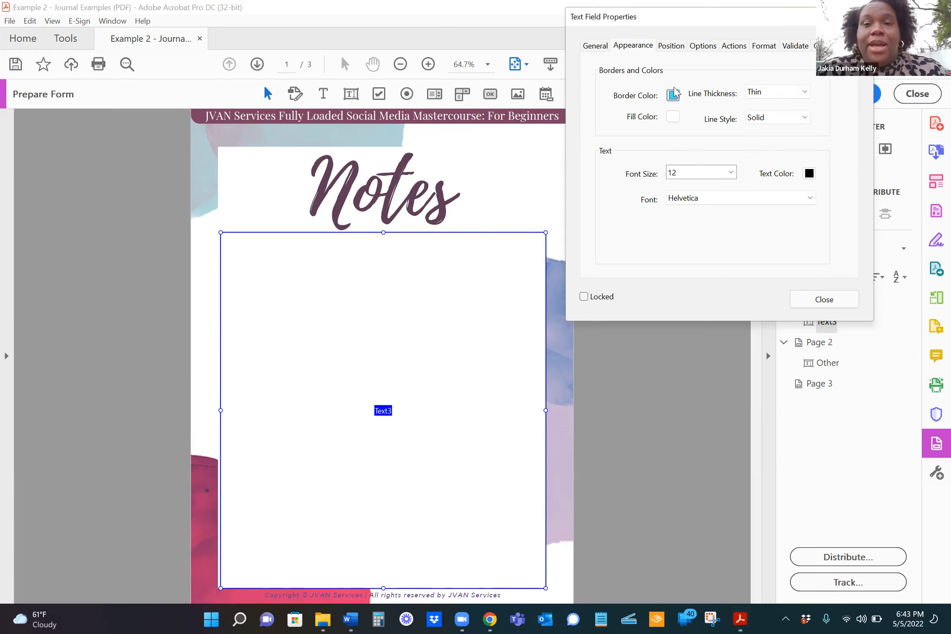
Enable the Multi-line option for the Notes page text field and preview the form.
click(702, 46)
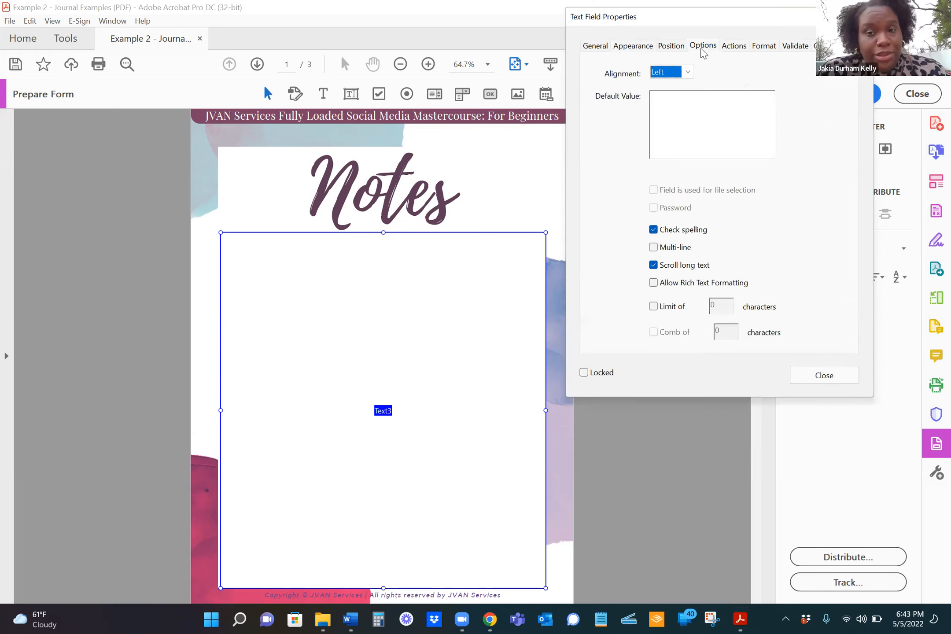
click(654, 248)
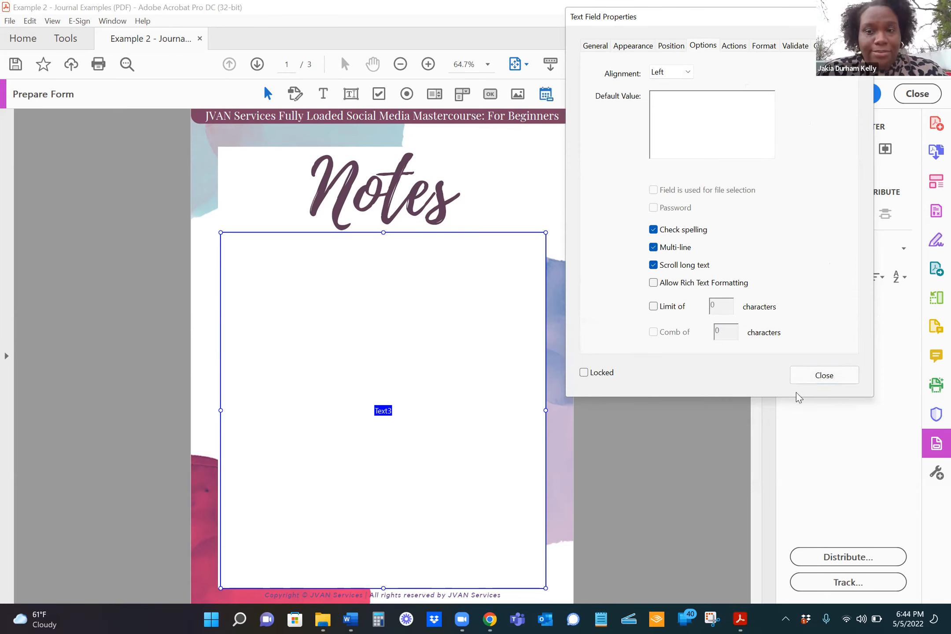
click(816, 378)
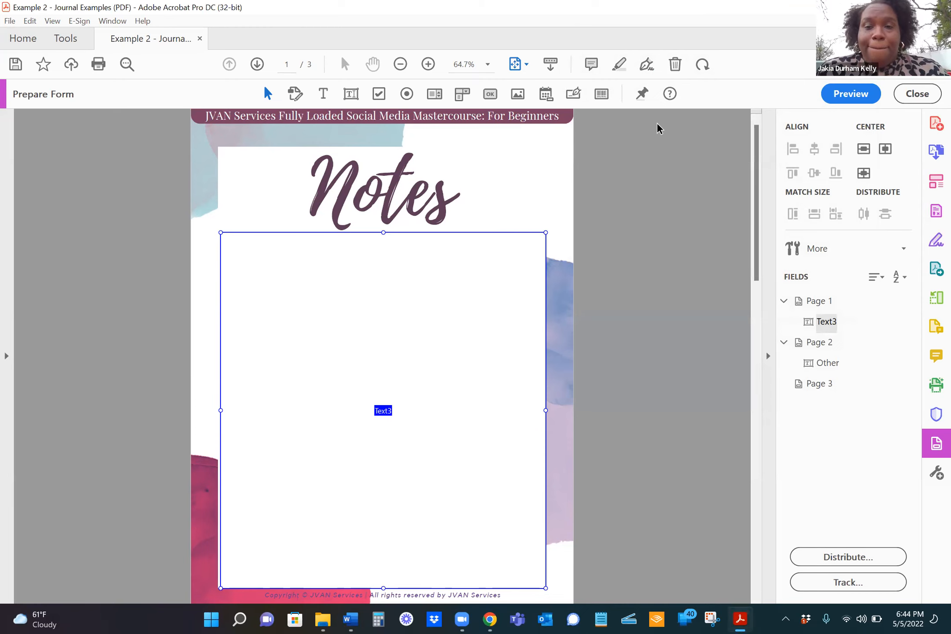
click(848, 92)
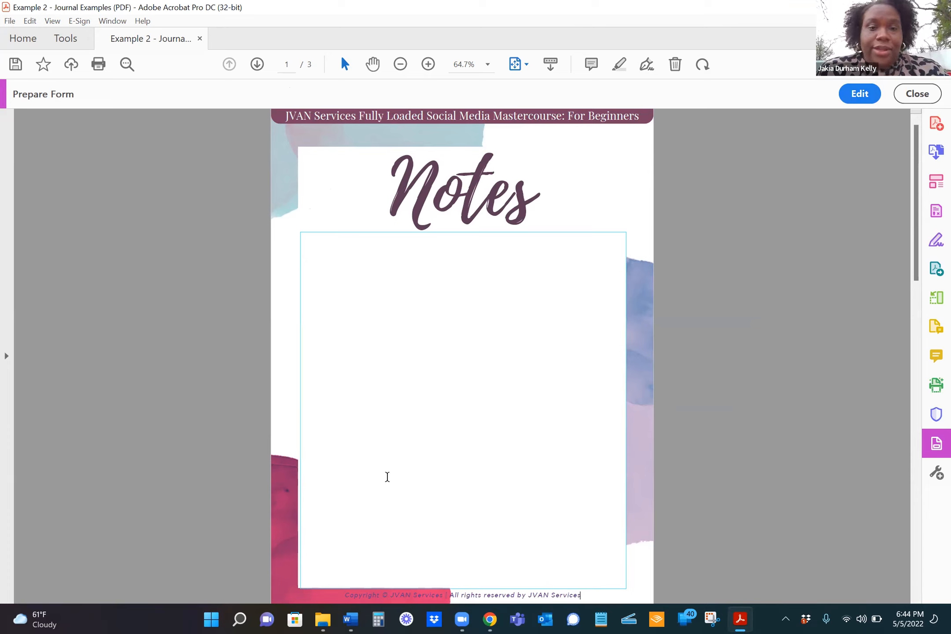
Test the Notes page field by entering three lines of sample text, and clear the text again.
click(336, 249)
text(osh:oth:oeih t:oiehb o:wjvehn:tojh)
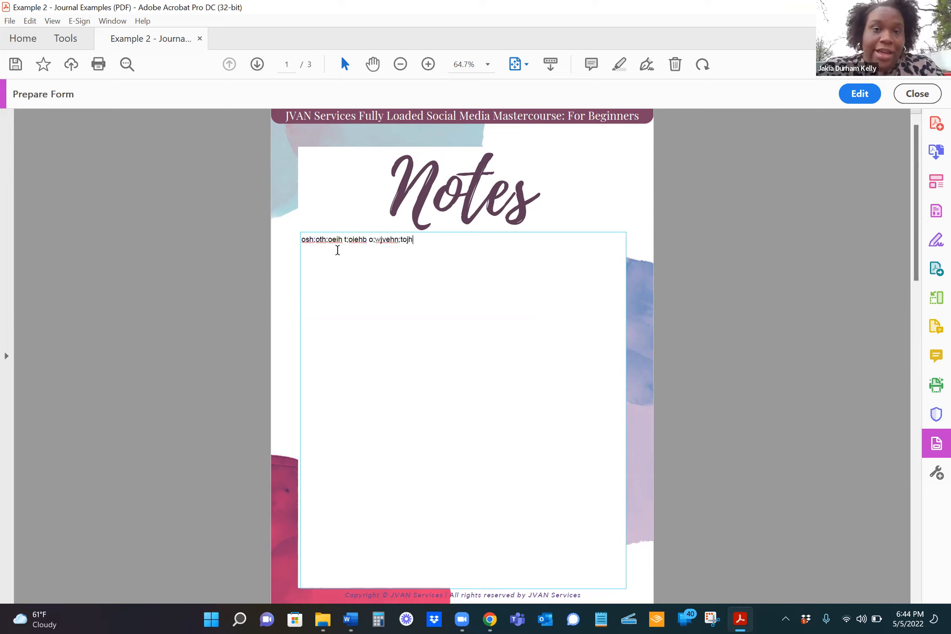
text(revjthgleriaugtlijbsdkjbflskejtb)
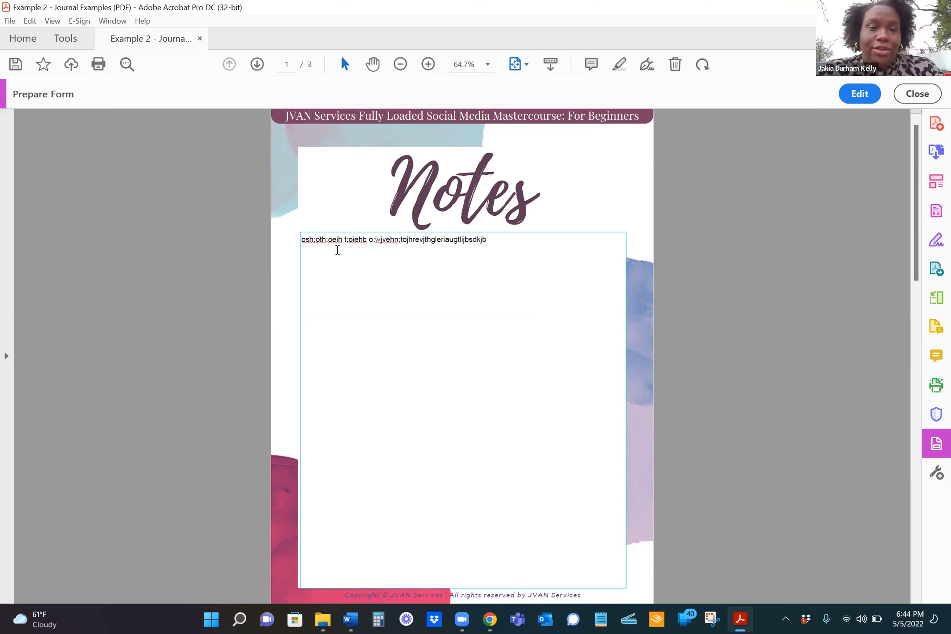
key(Return)
text(se:glknw:oGJ;WEJNG;NWE;GN;OEWN;OF'OEI'FIN'E)
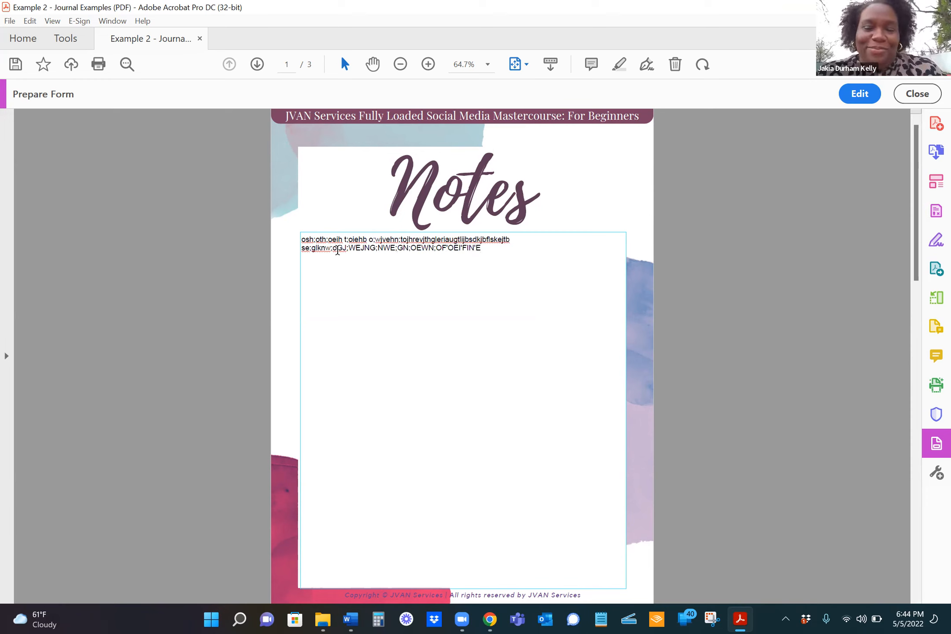
key(Return)
text(bdfjng:ljdnf:glndlfjnlgnlfnjbls)
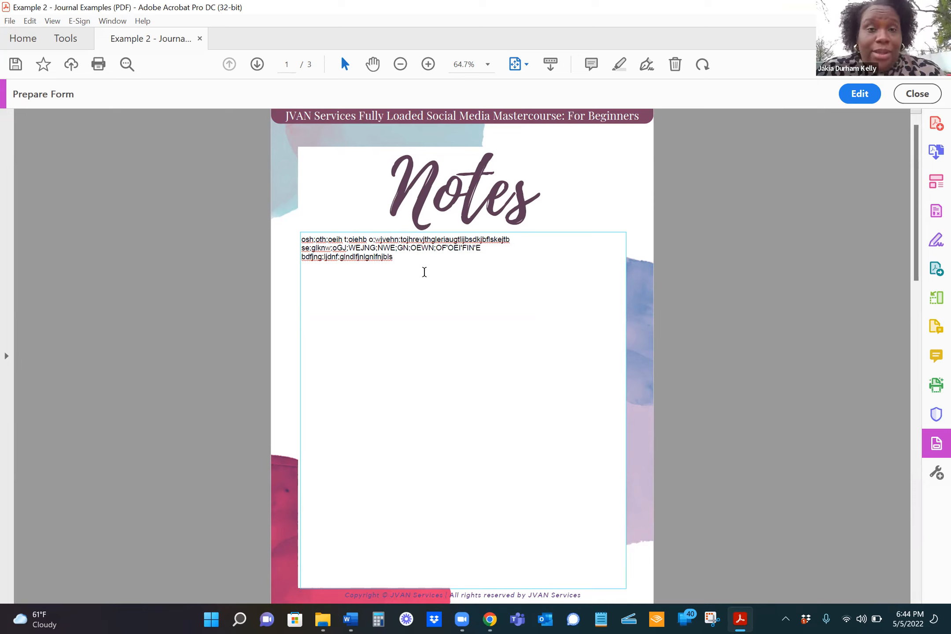
drag(412, 269, 310, 218)
key(Delete)
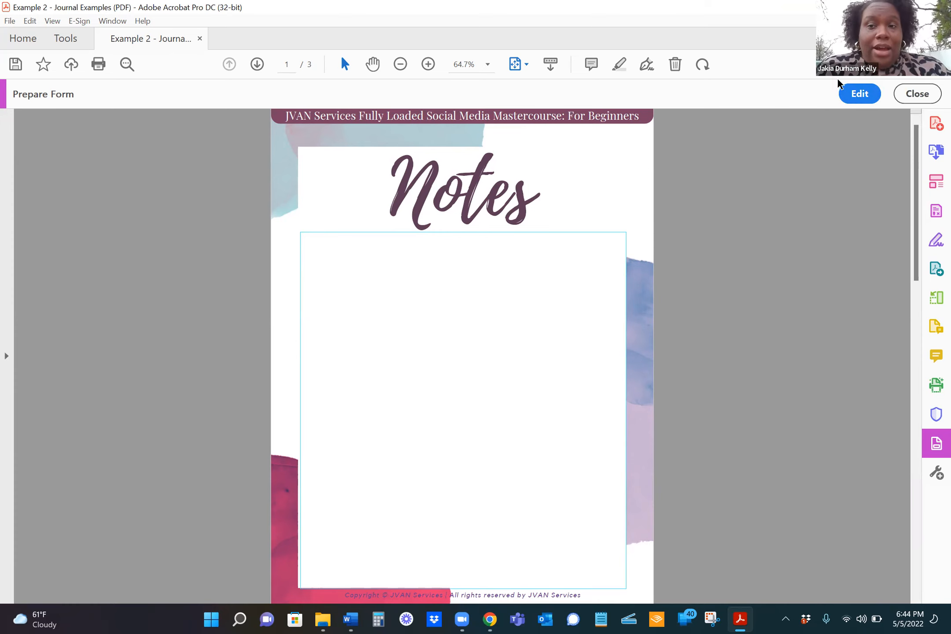
Return to form editing and shrink the Other text field on page 2 so it fits its blank line.
click(868, 99)
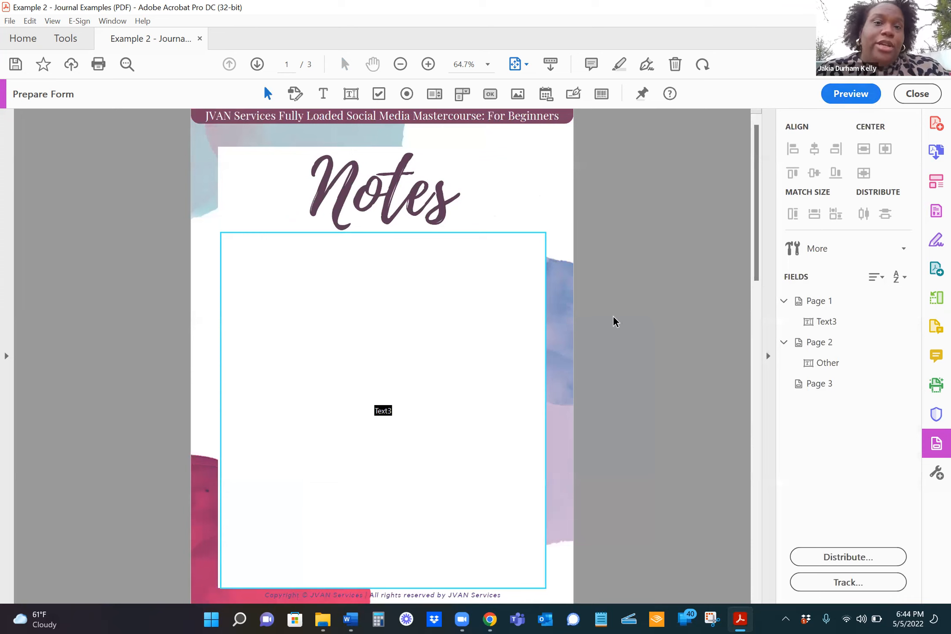
click(497, 265)
scroll(525, 233, down, 2)
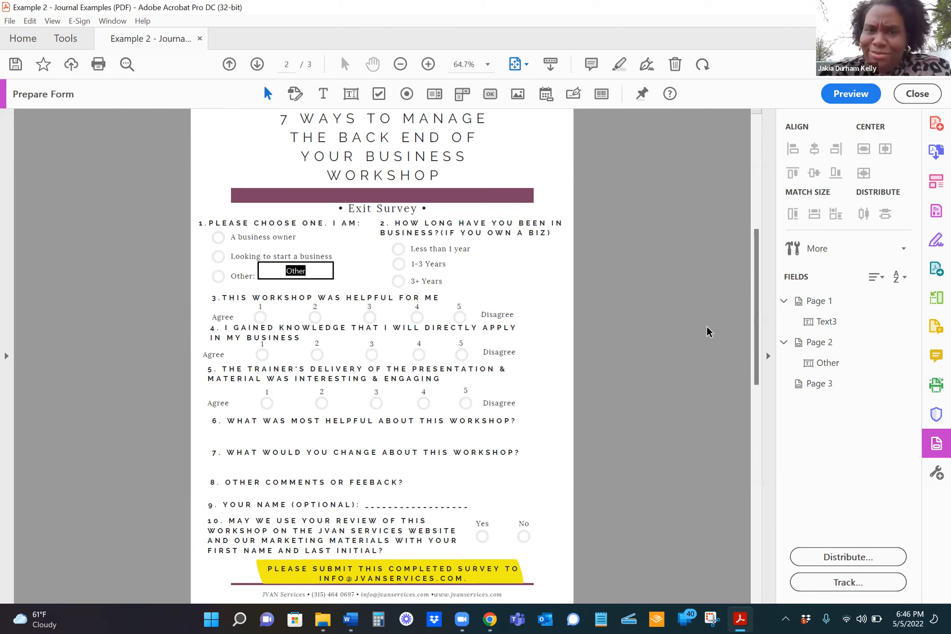
click(322, 273)
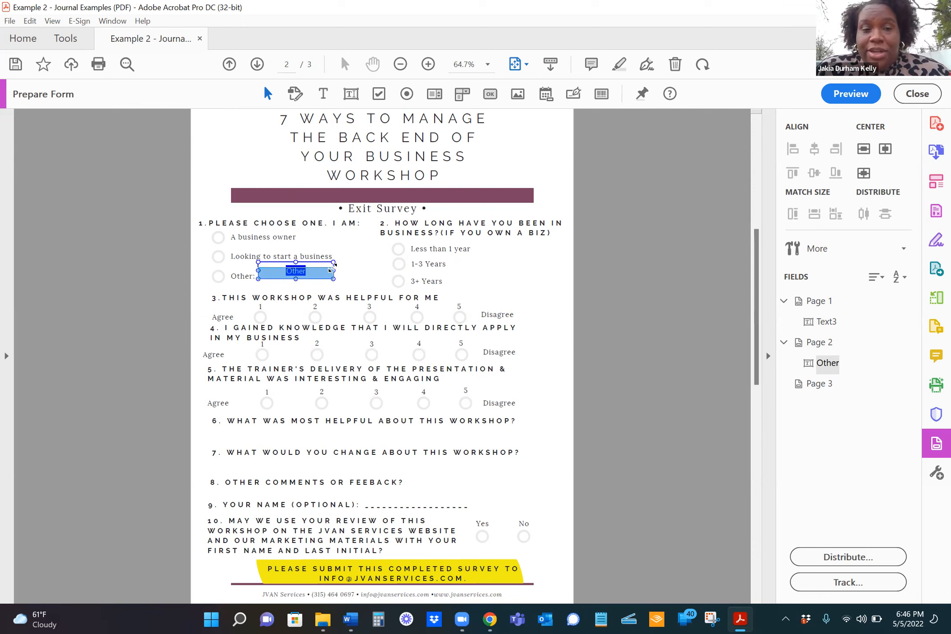
drag(333, 262, 330, 267)
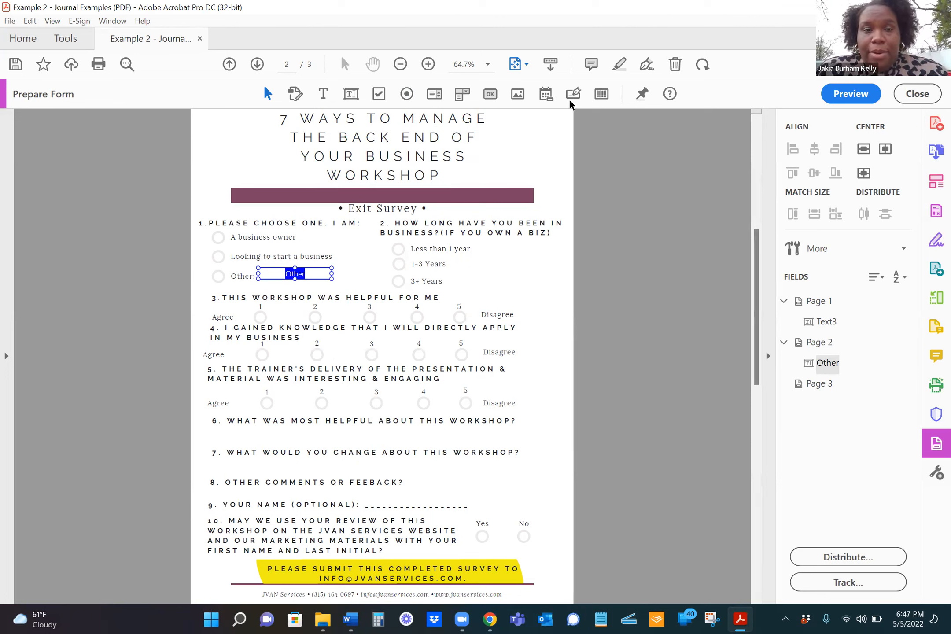
Add a text field below survey question 6 and widen it to span the full length of the question.
click(351, 98)
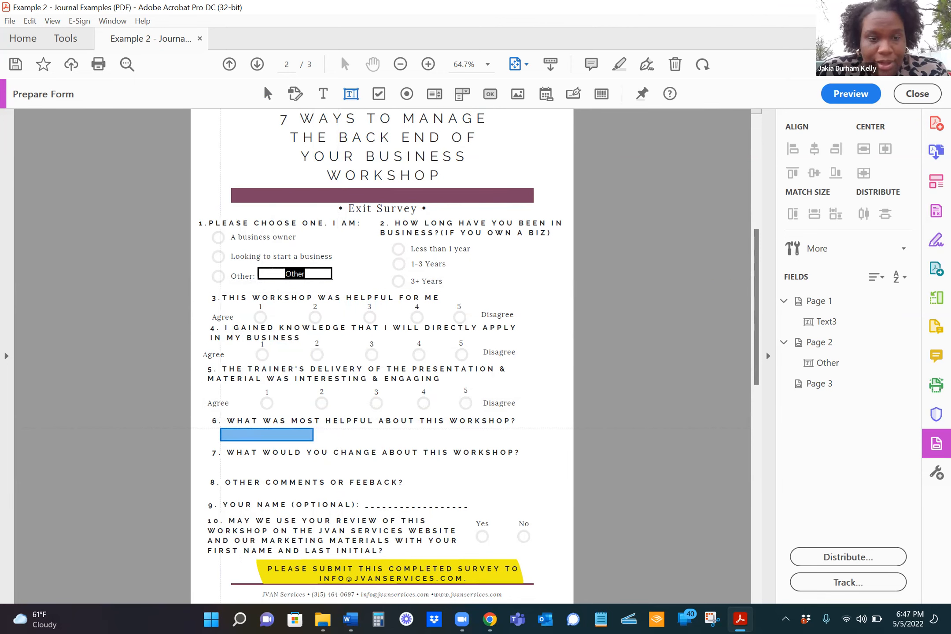
click(272, 434)
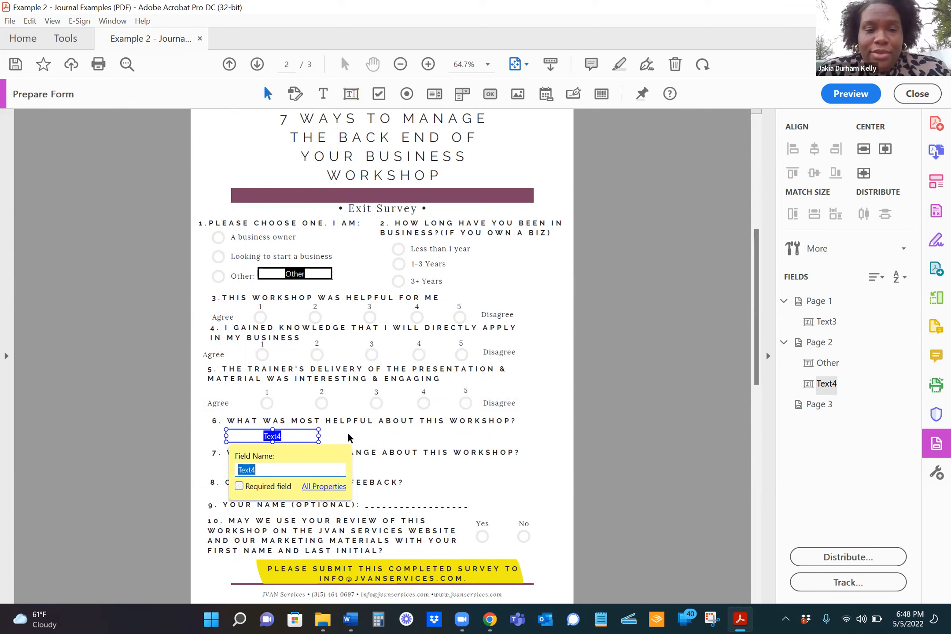
drag(319, 430, 522, 426)
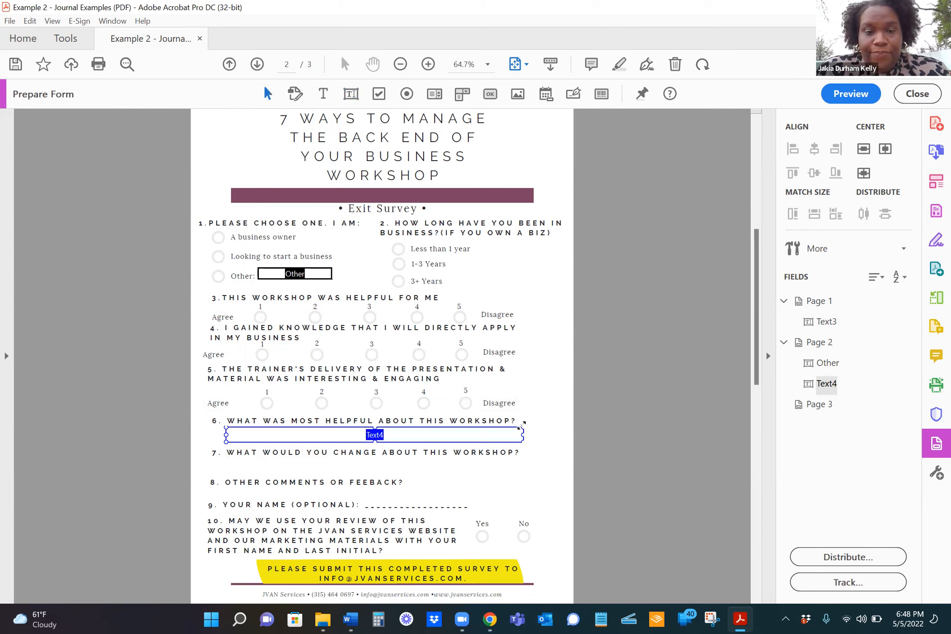
Rename the text field under question 6 as Question6 in its properties.
right_click(401, 434)
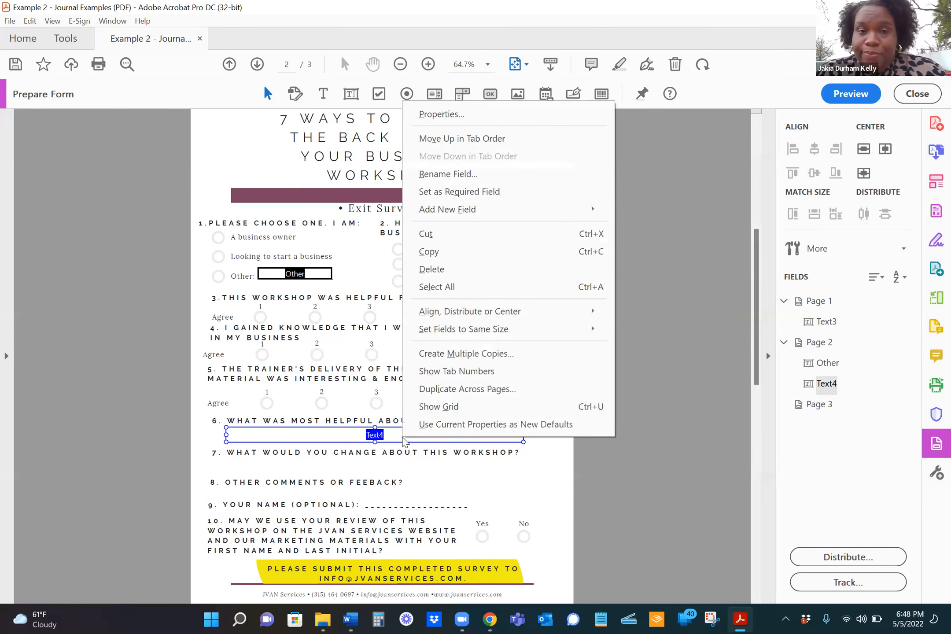
click(455, 111)
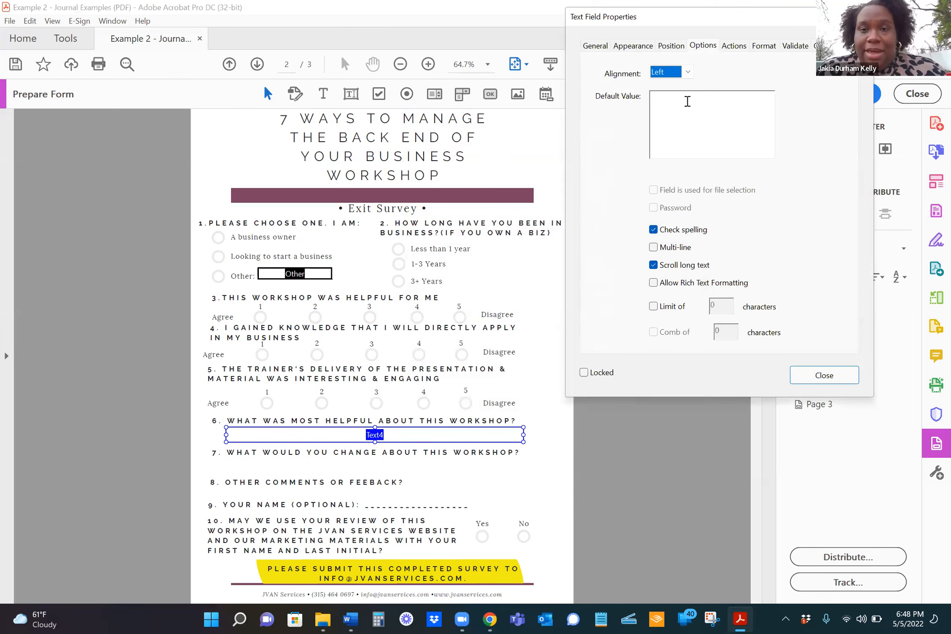
click(595, 46)
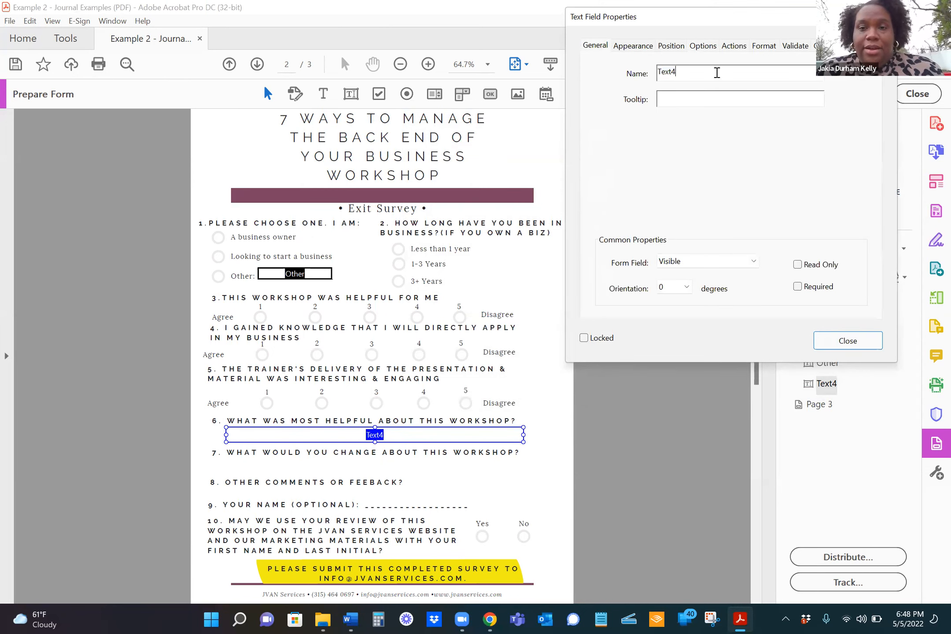
key(BackSpace)
text(Que)
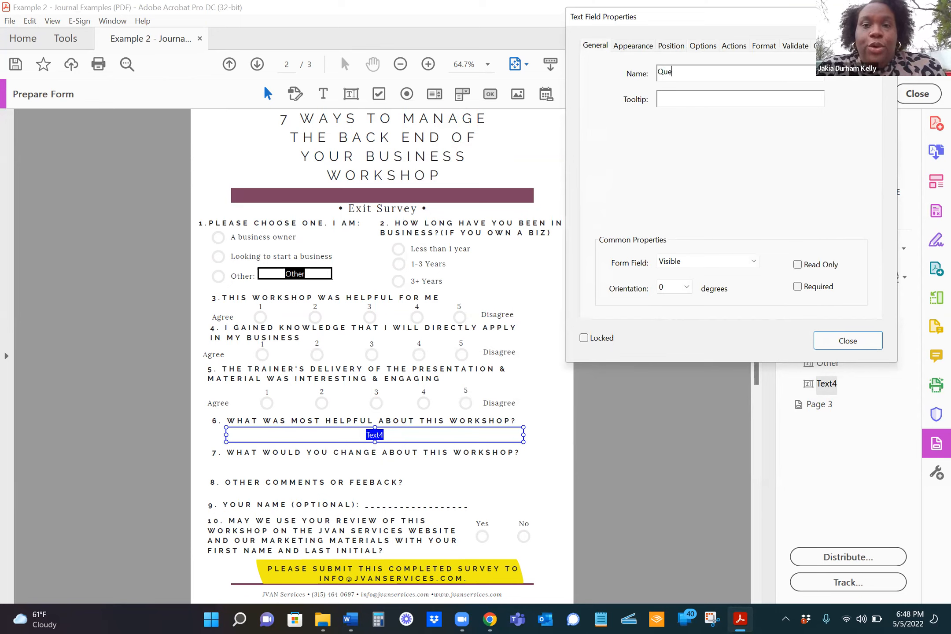
text(stion6)
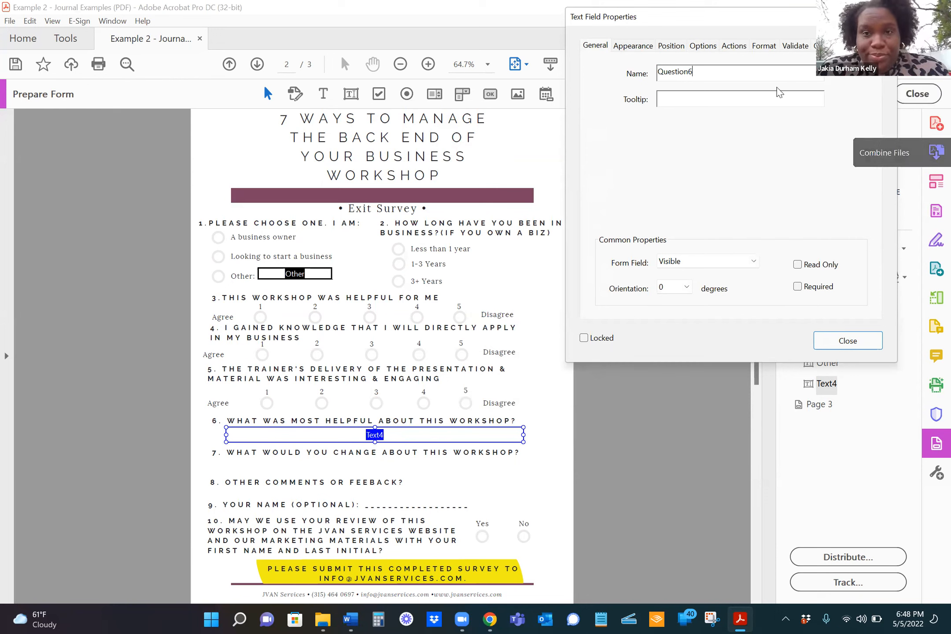
Set the Question6 field's font size to 10 and enable its Multi-line option.
click(648, 48)
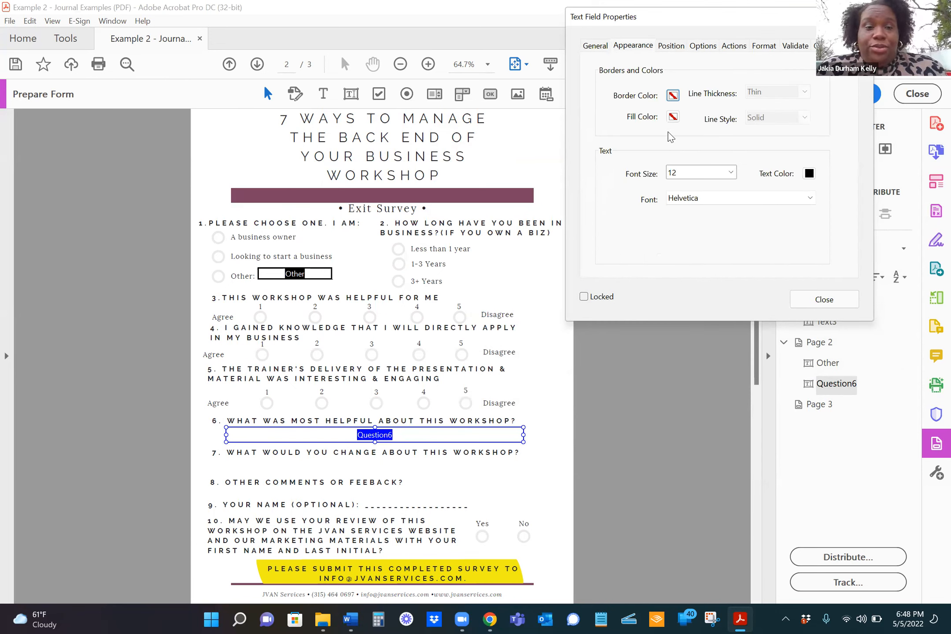
click(730, 172)
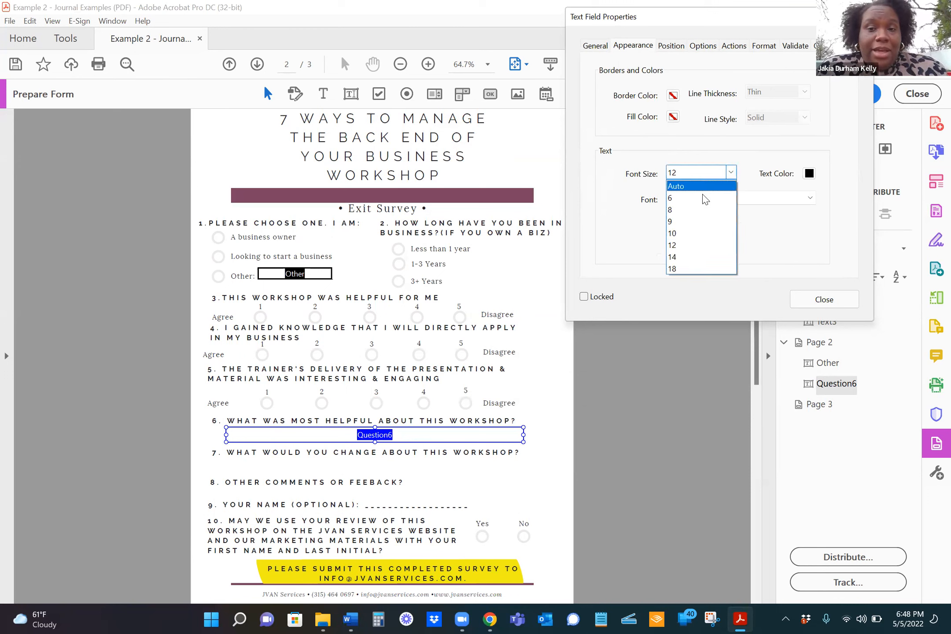
click(704, 233)
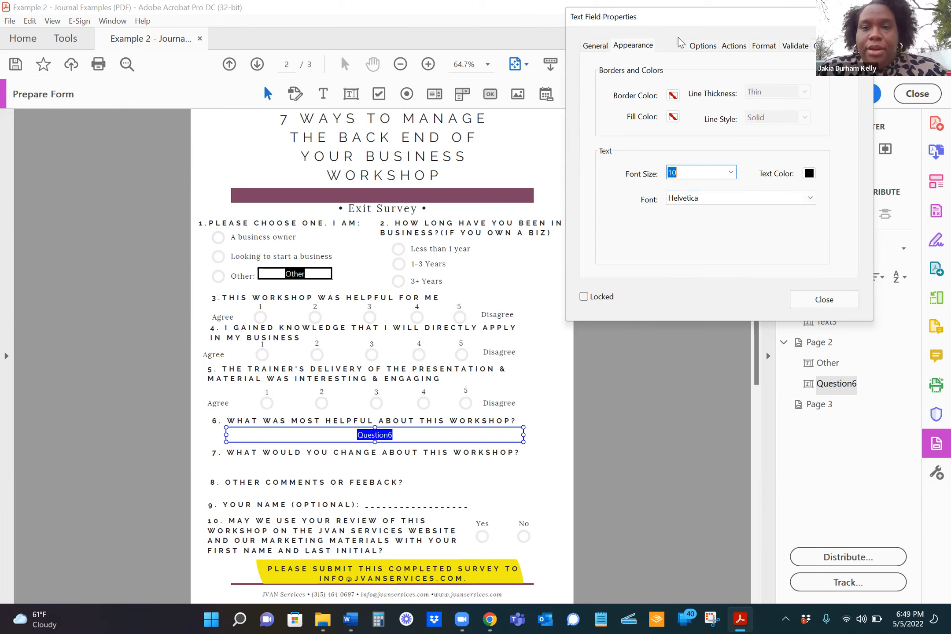
click(704, 46)
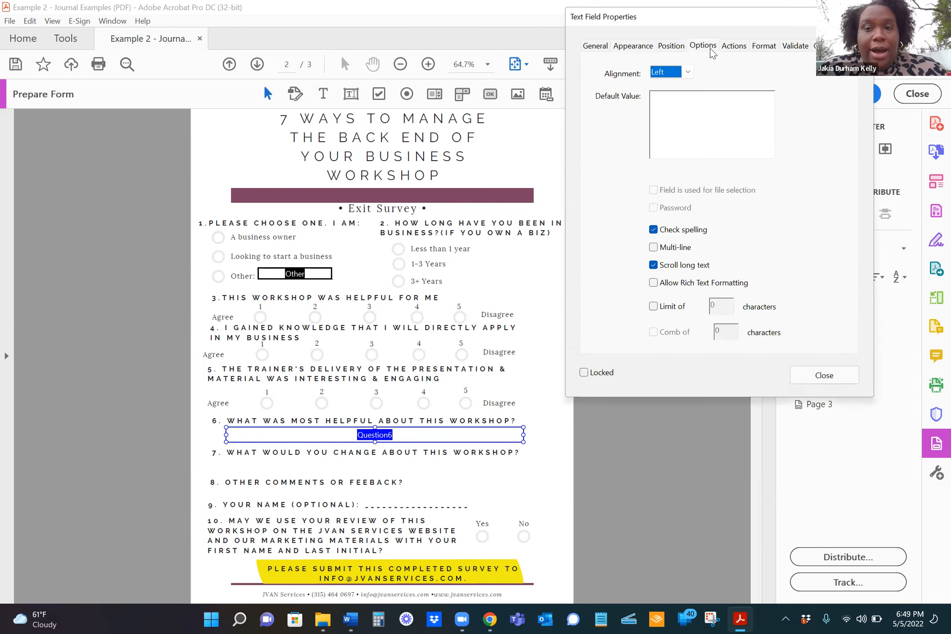
click(653, 247)
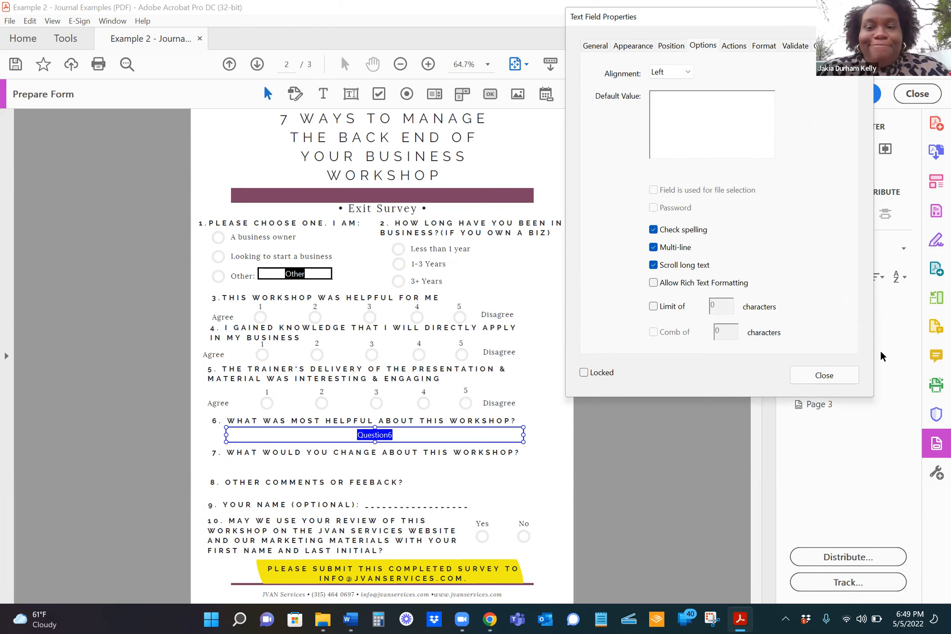
click(824, 375)
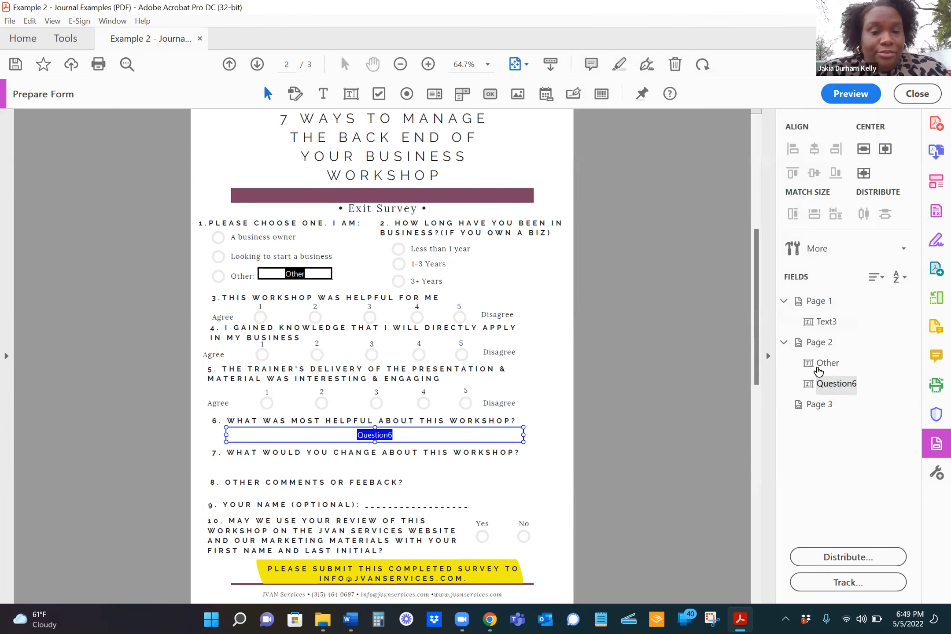
Copy the Question6 field and paste a duplicate of it on page 2.
right_click(439, 441)
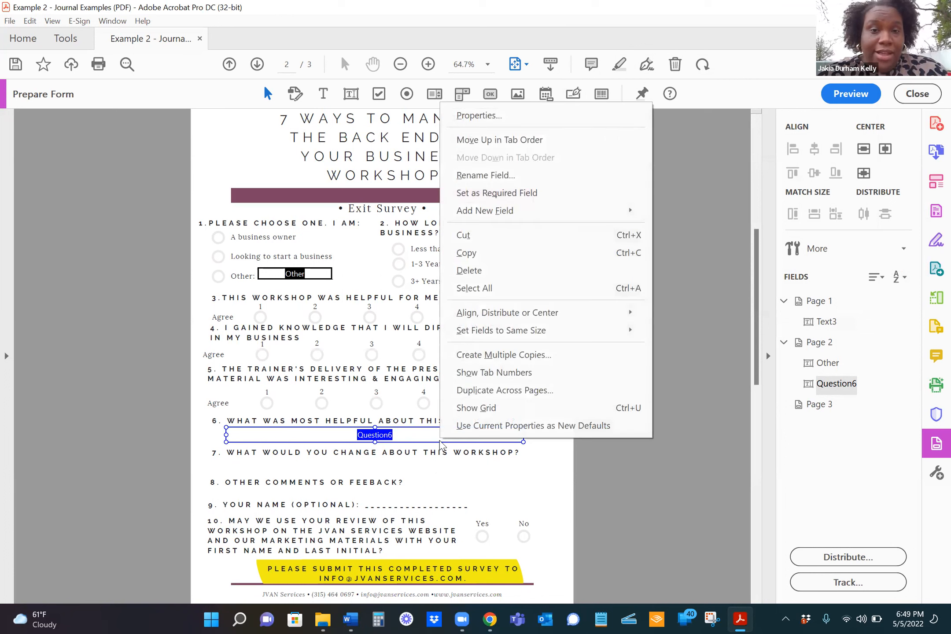
click(498, 253)
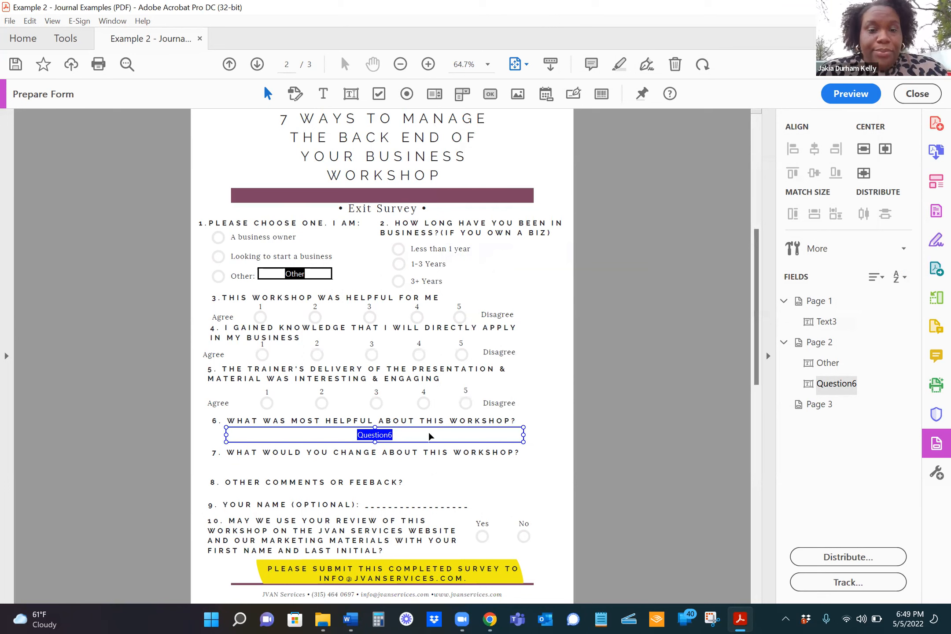
click(439, 443)
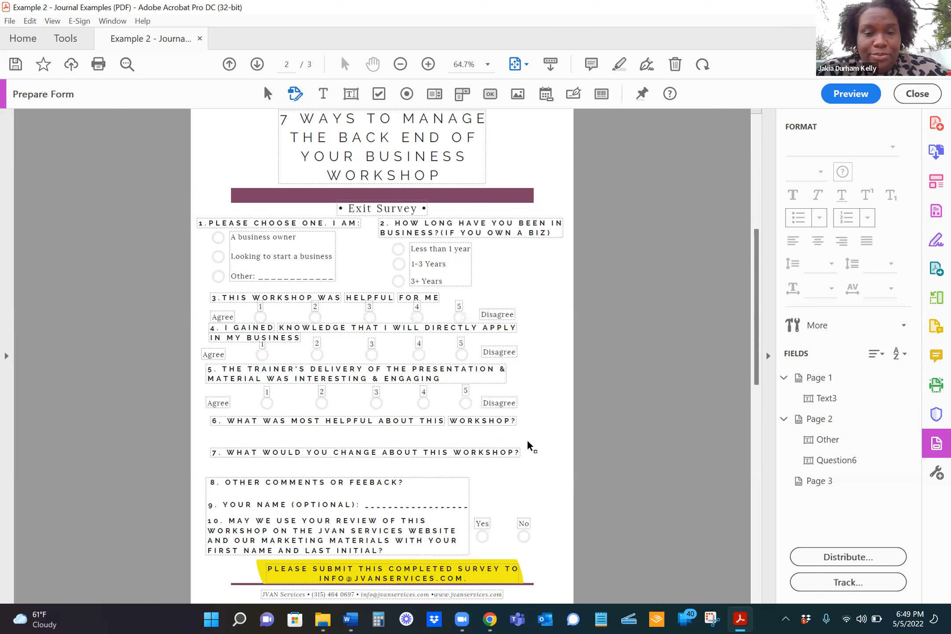
click(446, 433)
right_click(448, 434)
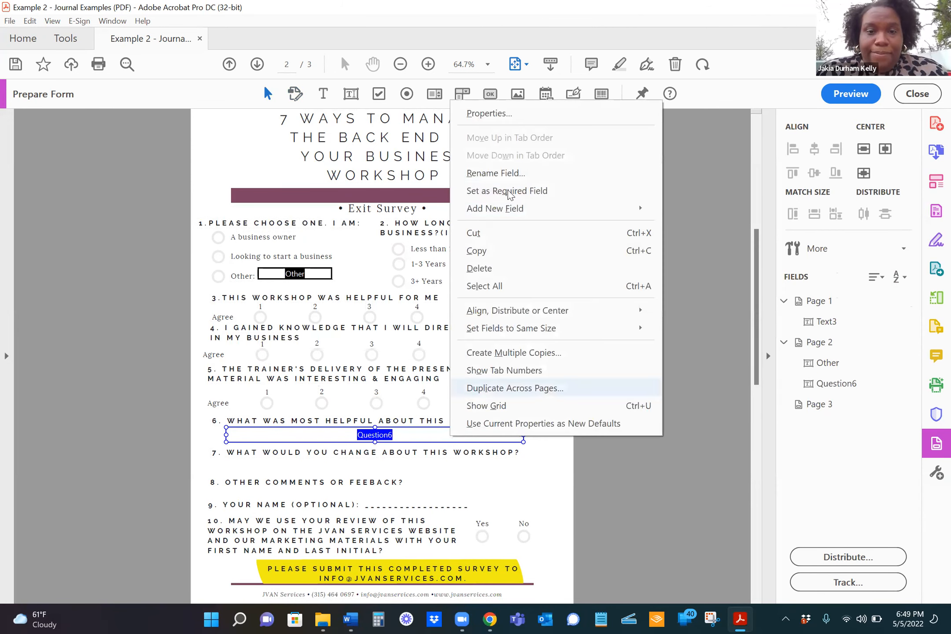
click(497, 248)
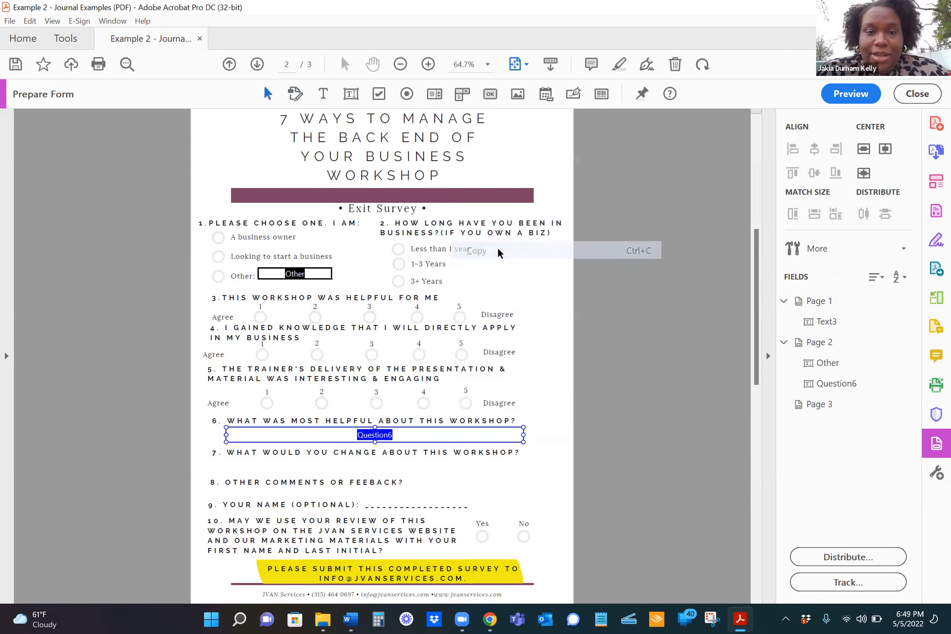
click(348, 462)
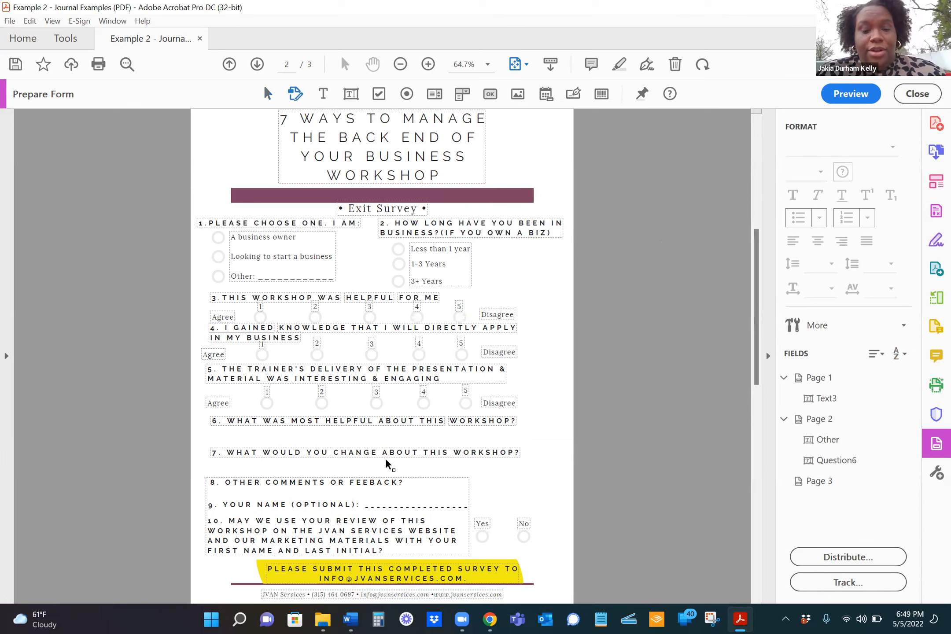
key(ctrl+v)
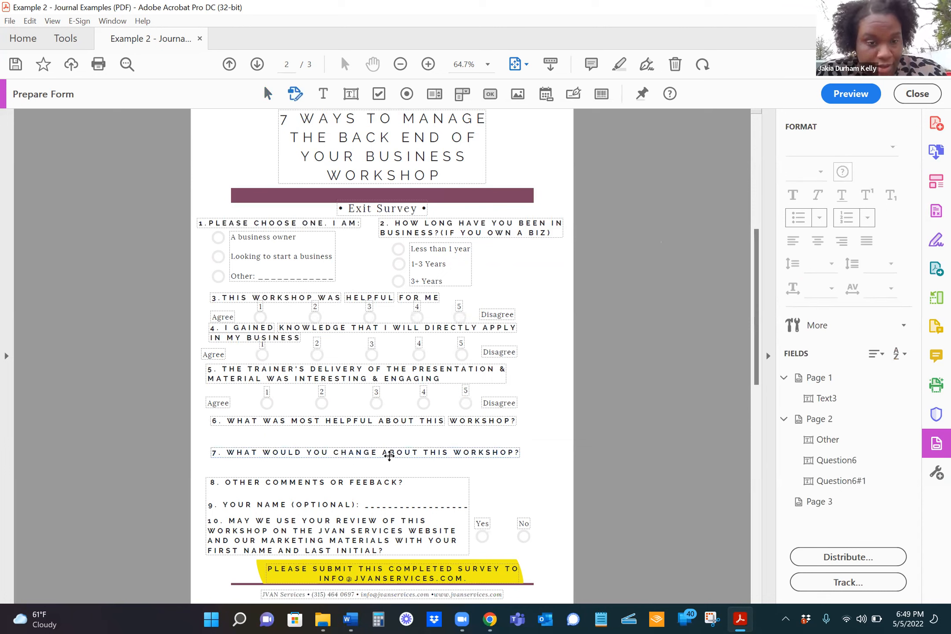
Reopen Prepare Form and move the pasted Question6 copy into the blank space below question 7.
click(482, 458)
click(464, 452)
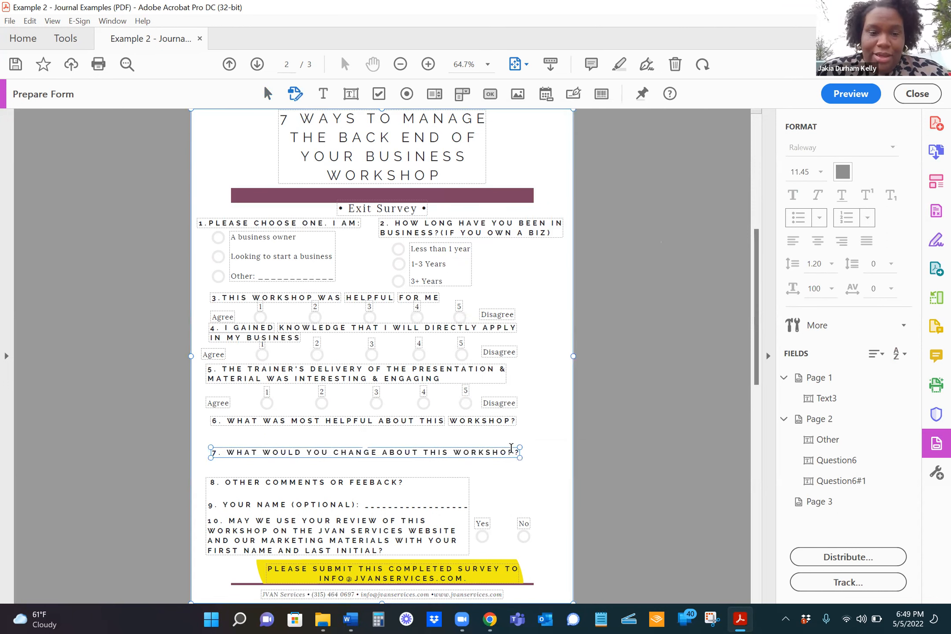
click(498, 351)
click(917, 94)
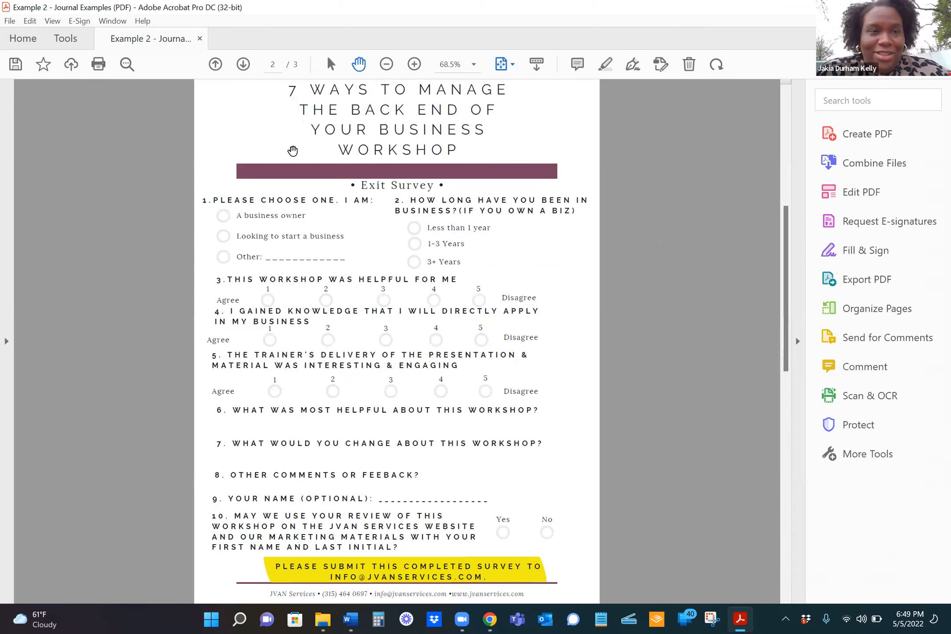
click(76, 43)
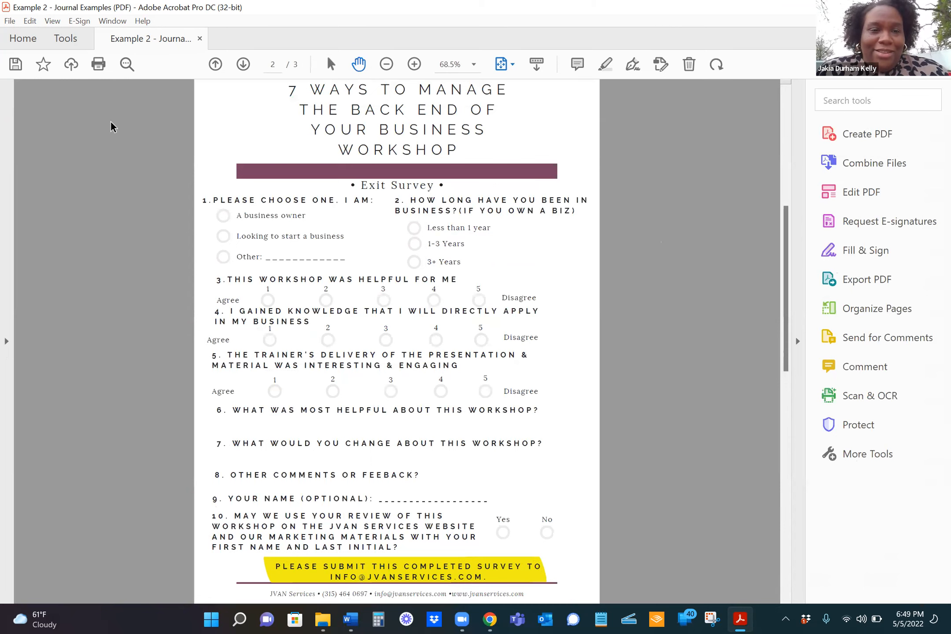
click(336, 447)
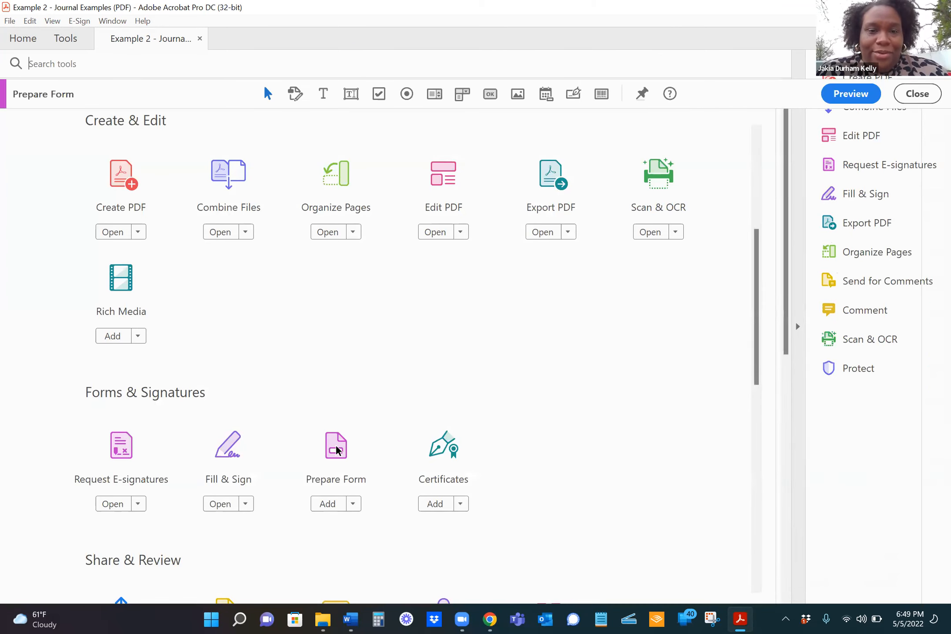
drag(409, 358, 398, 466)
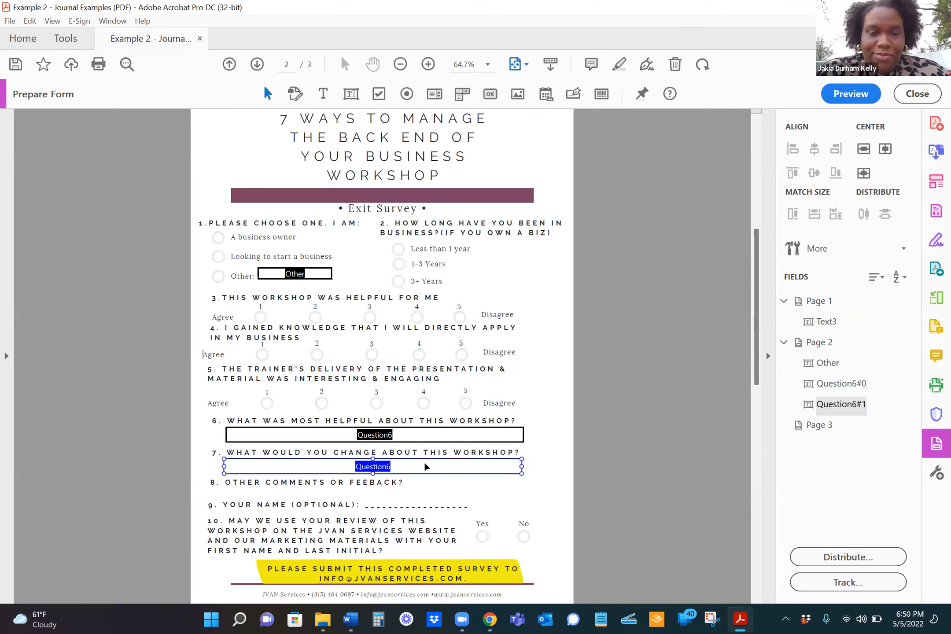
Rename the pasted text field under question 7 as Question7 in its properties.
double_click(397, 469)
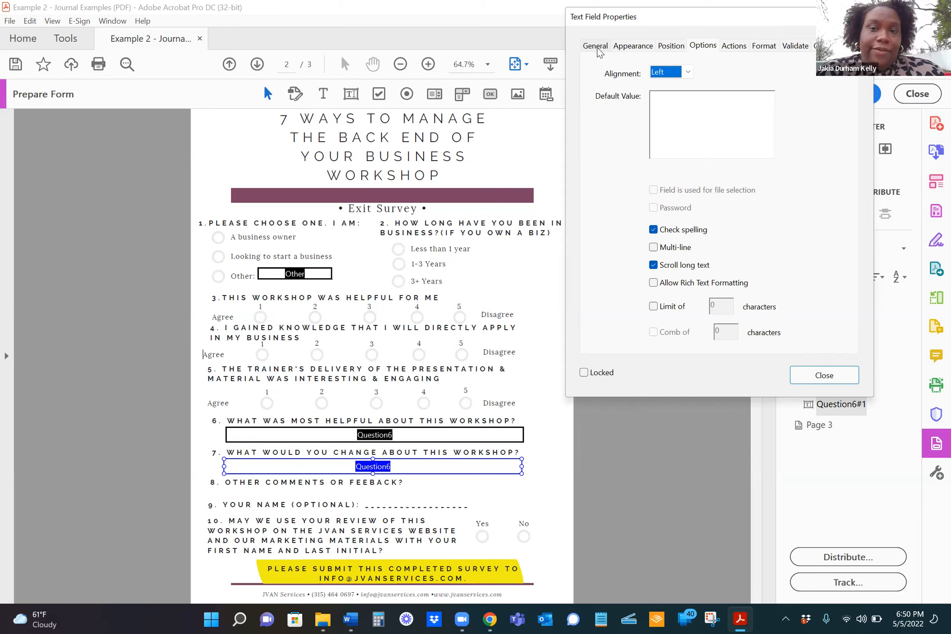
click(595, 46)
click(735, 73)
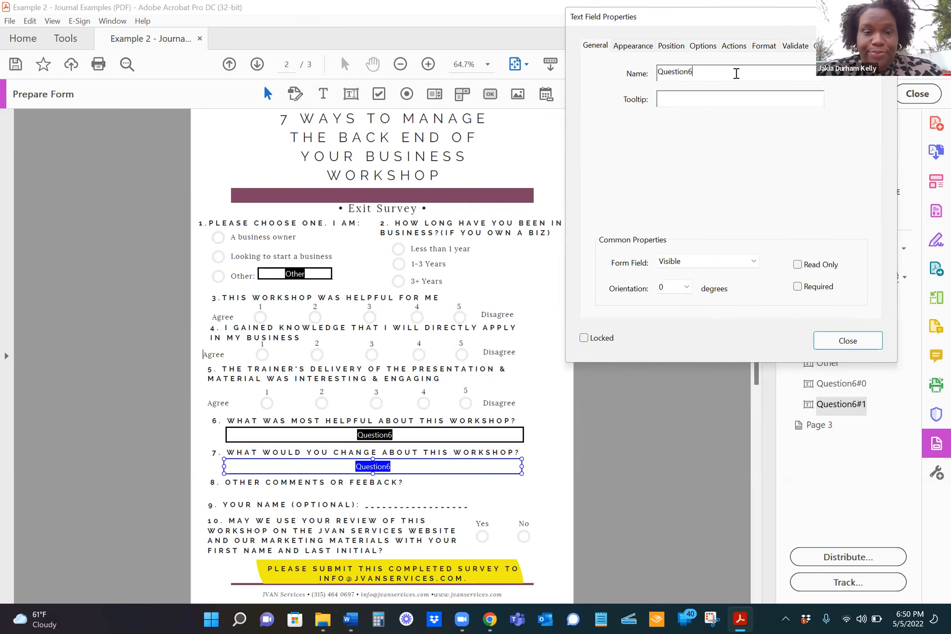
key(BackSpace)
text(7)
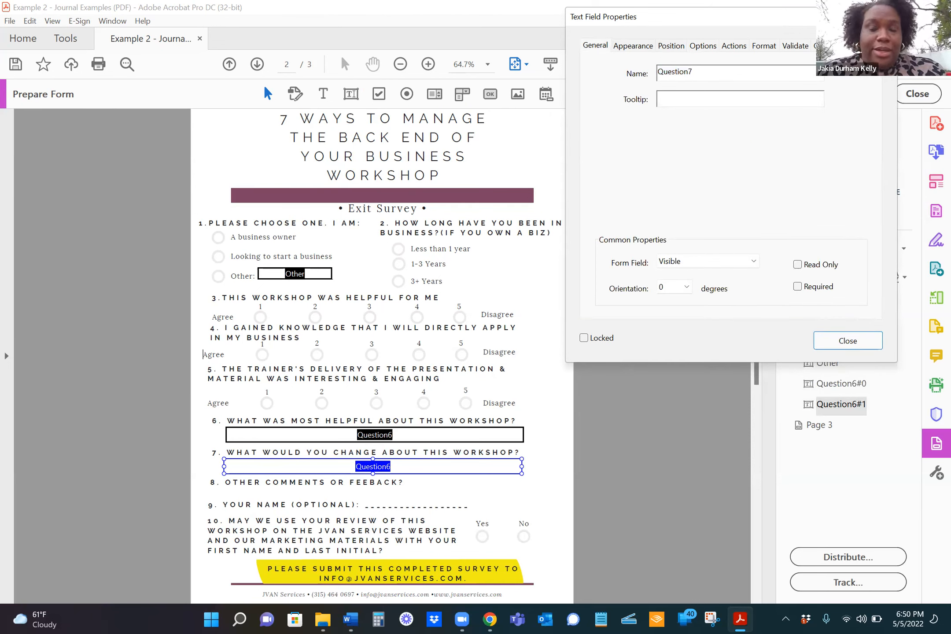
Enable the Multi-line option for the Question7 field and close its properties.
click(635, 46)
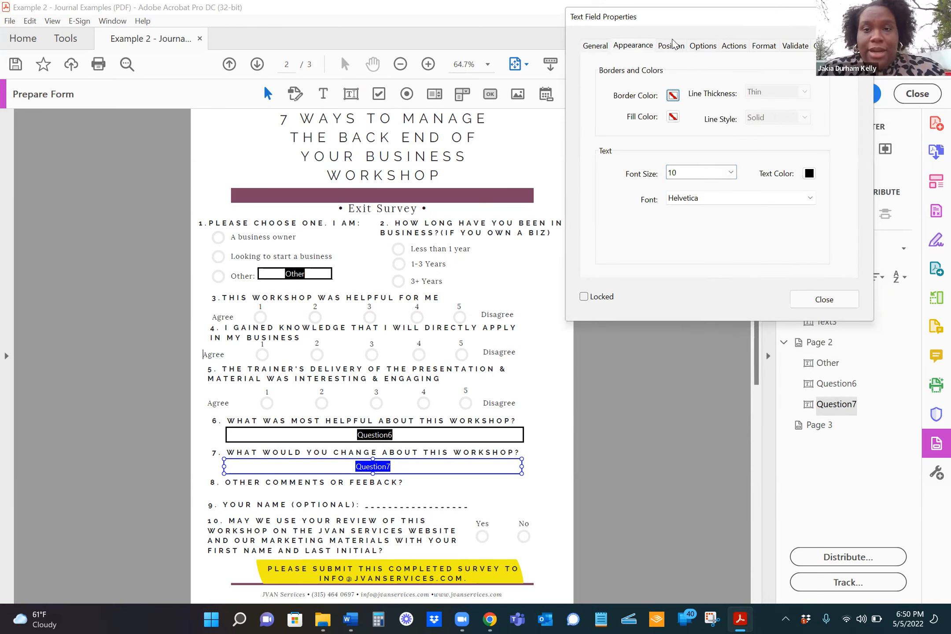
click(702, 46)
click(678, 249)
click(822, 374)
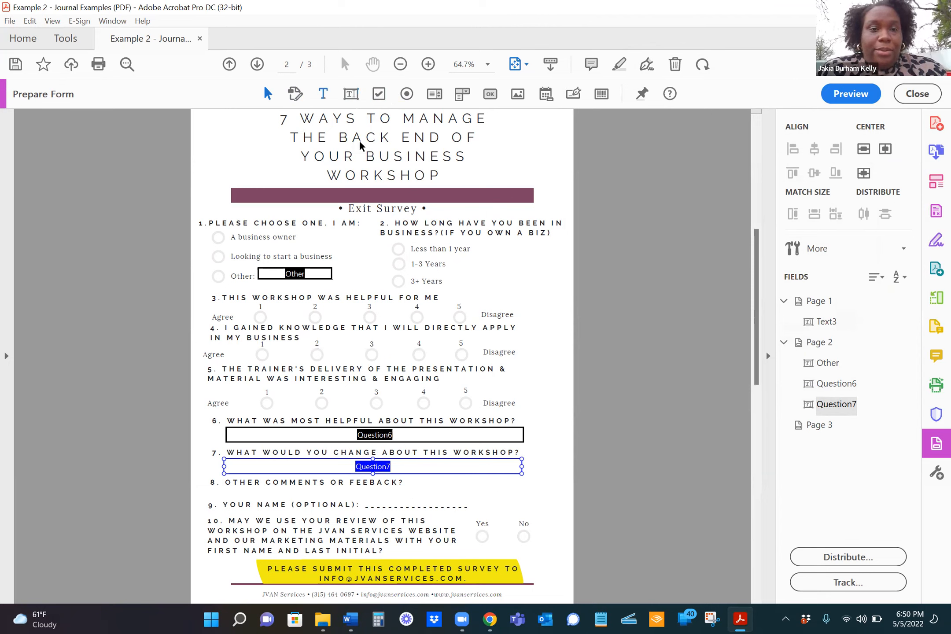
Add a text field beside question 8 and widen it to nearly the page's right edge.
click(351, 99)
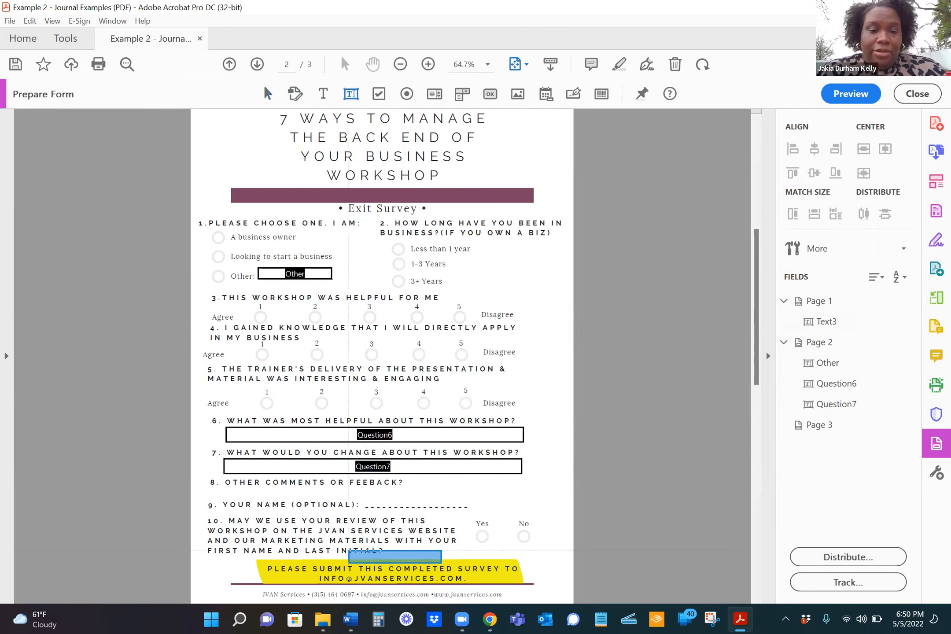
click(411, 479)
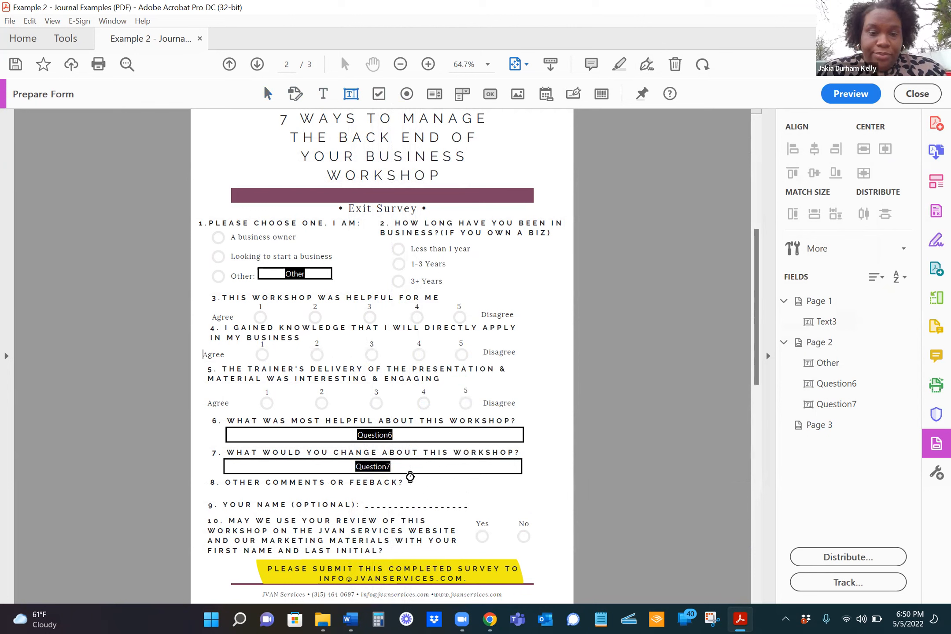
drag(501, 481, 564, 479)
Rename the text field beside question 8 as Question8 in its properties.
right_click(528, 486)
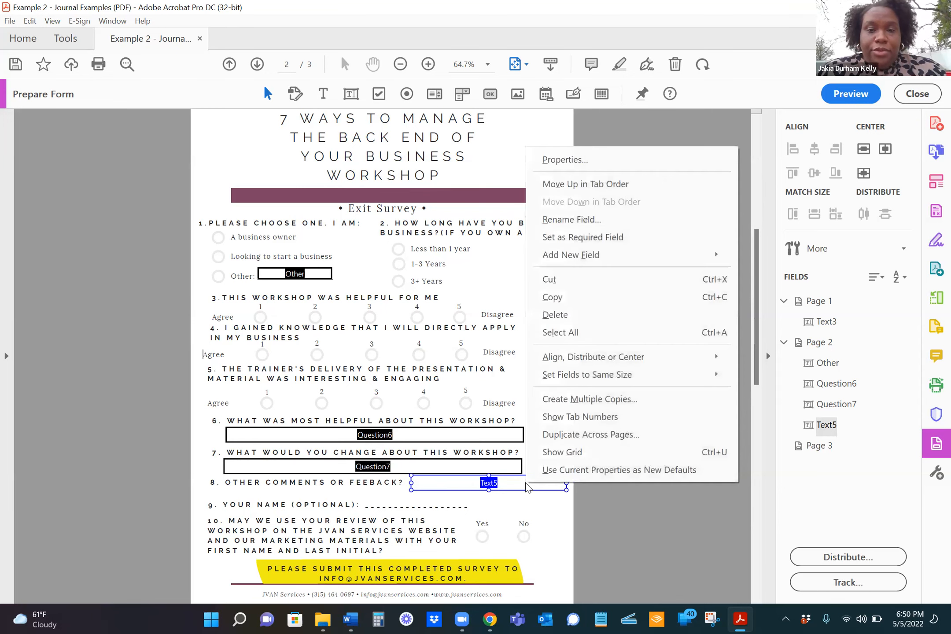
click(567, 160)
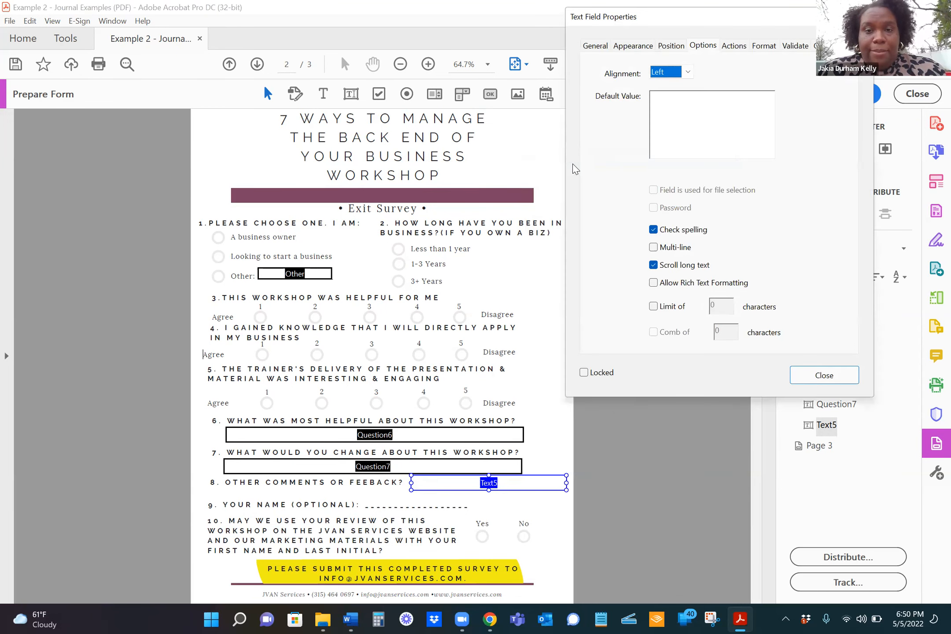
click(595, 46)
click(684, 70)
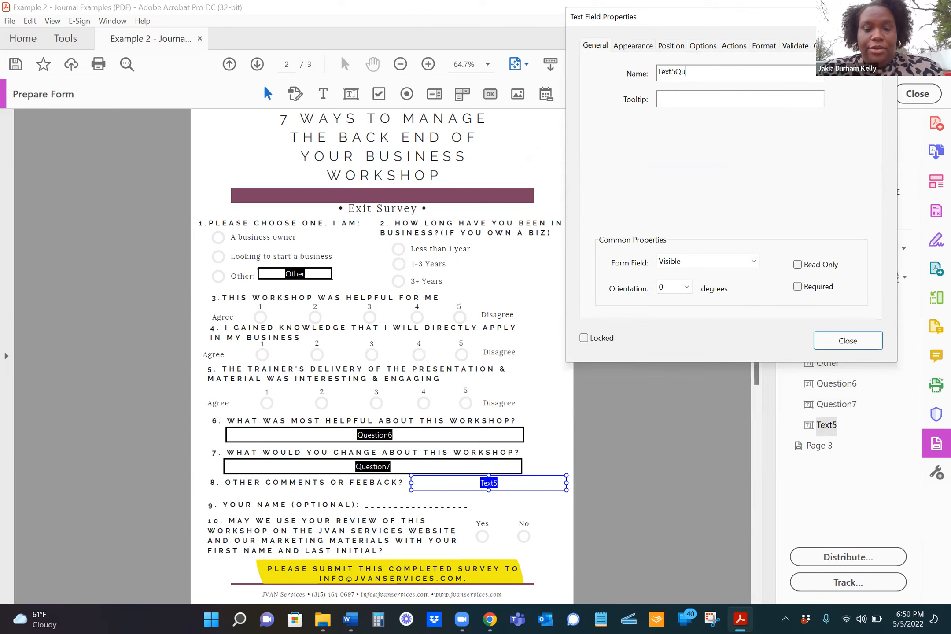
key(BackSpace)
key(BackSpace)
key(BackSpace)
key(BackSpace)
key(BackSpace)
key(BackSpace)
key(BackSpace)
key(BackSpace)
key(BackSpace)
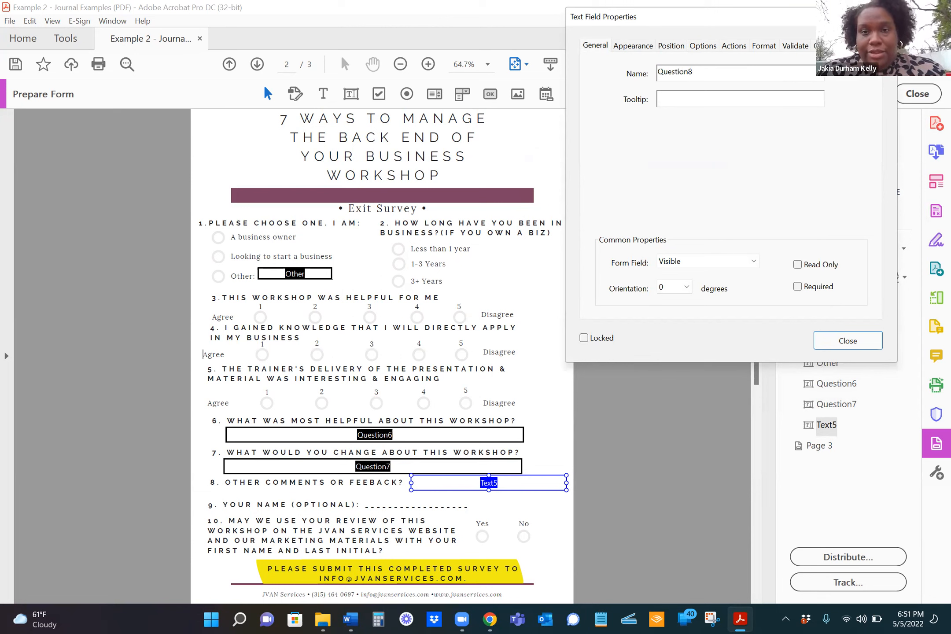
Set the Question8 field's font size to 10 and enable its Multi-line option.
click(633, 46)
click(730, 172)
click(704, 233)
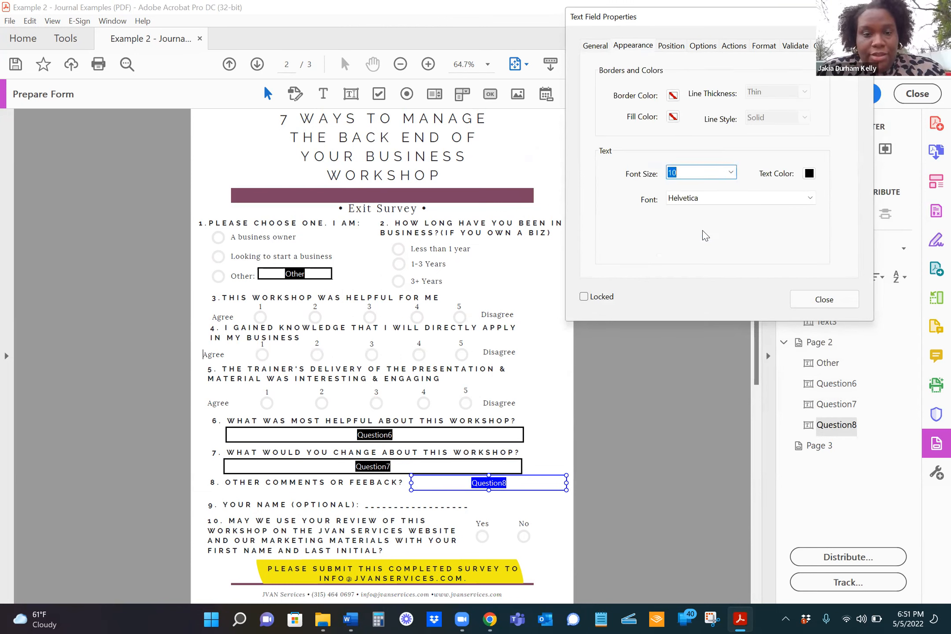
click(675, 46)
click(703, 46)
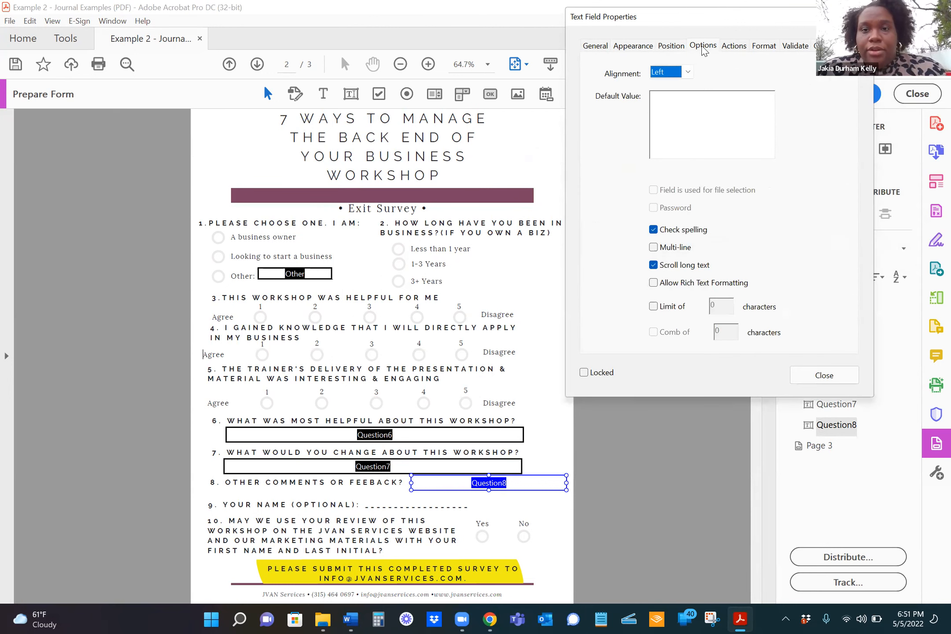
click(655, 248)
click(824, 376)
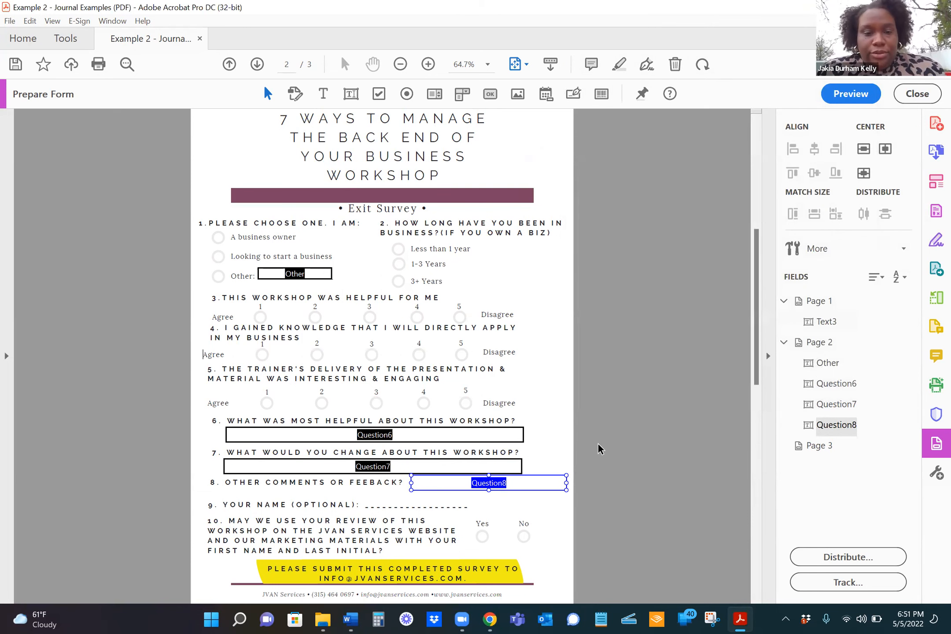
Add a text field over the name line of question 9 and widen it to cover the whole line.
click(351, 94)
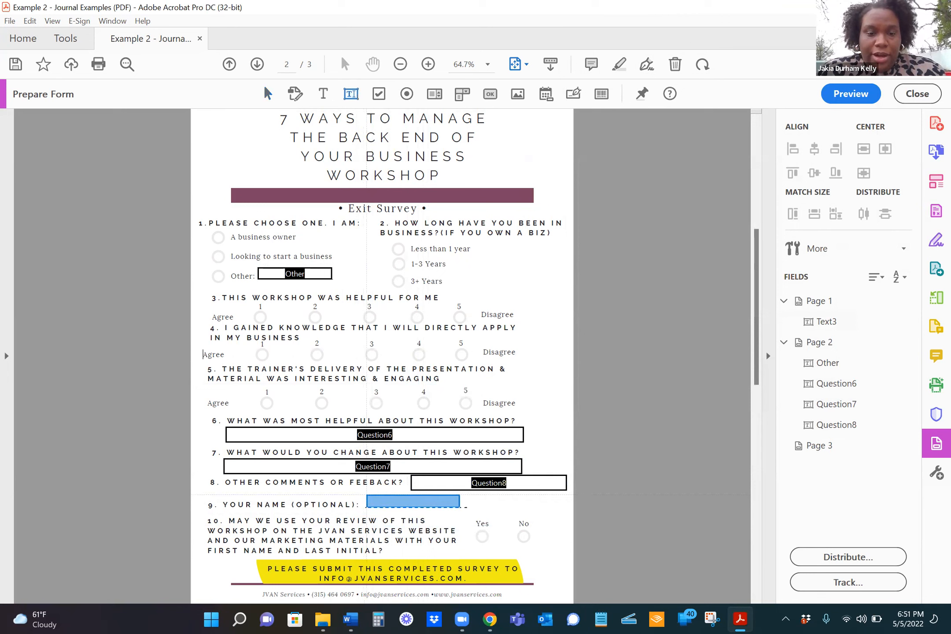
click(366, 495)
click(457, 498)
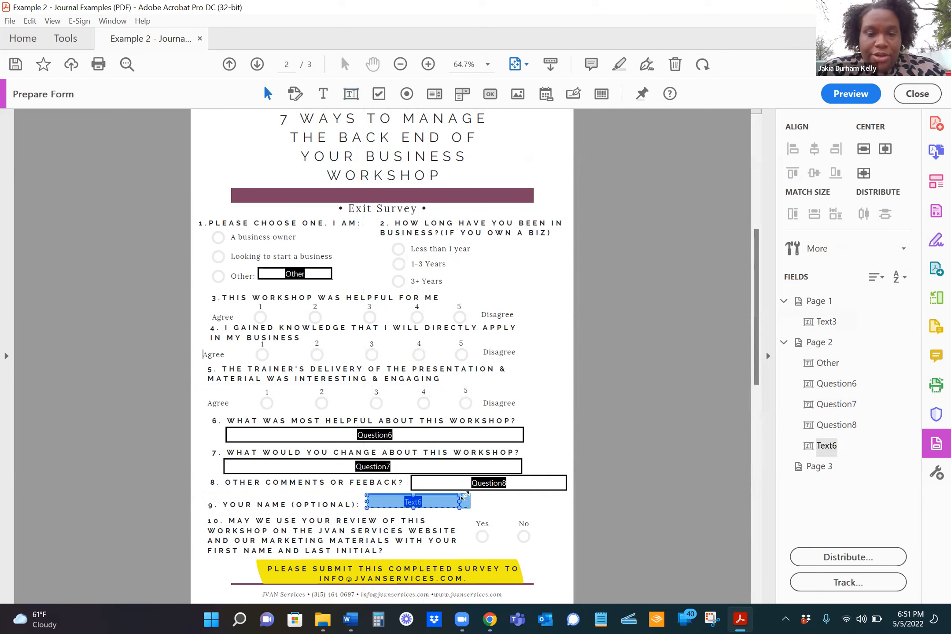
drag(464, 495, 467, 496)
Rename the text field beside question 9 as Question9 in its properties.
right_click(446, 501)
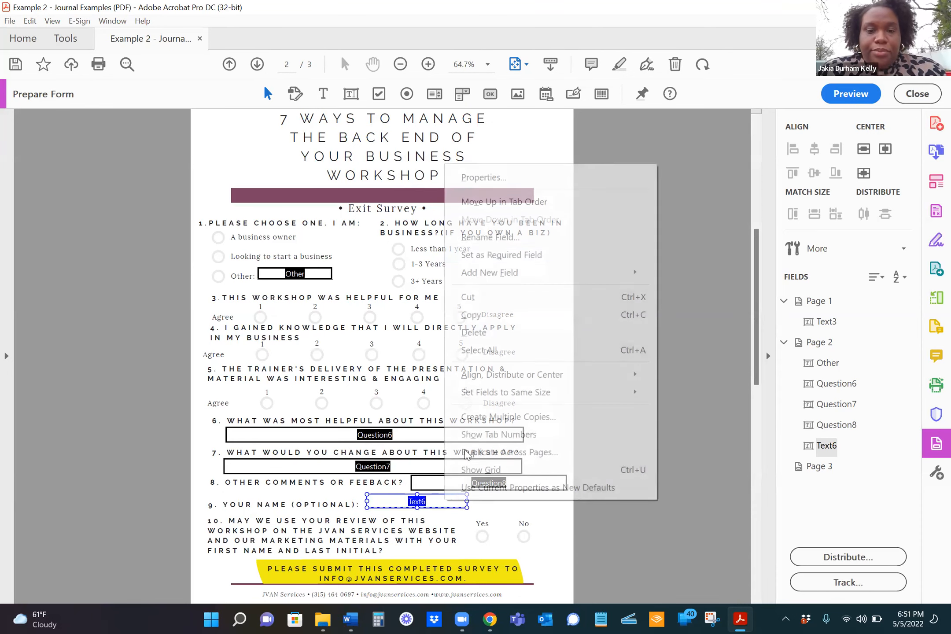
click(502, 179)
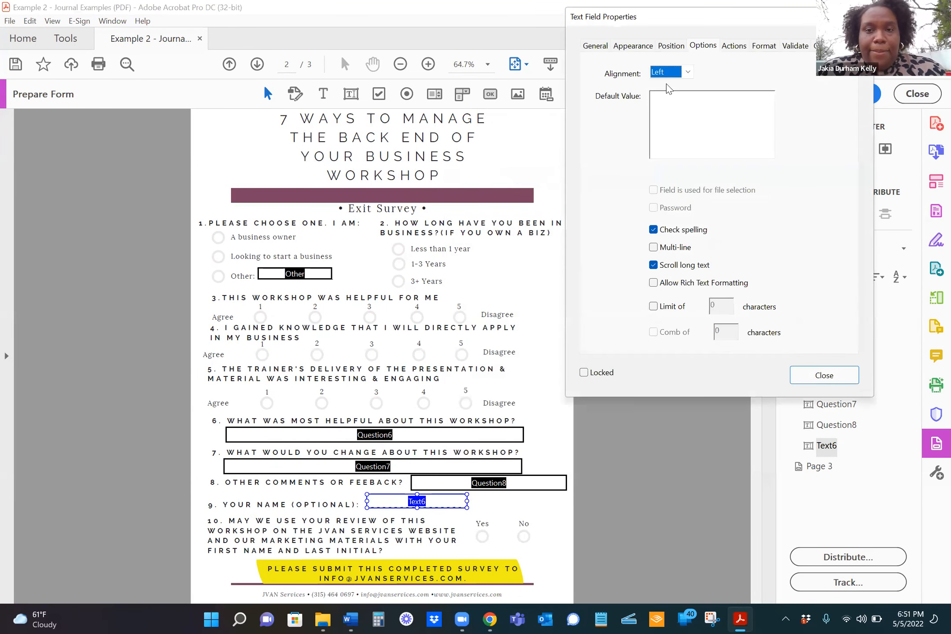
click(595, 45)
drag(695, 73, 607, 75)
text(A)
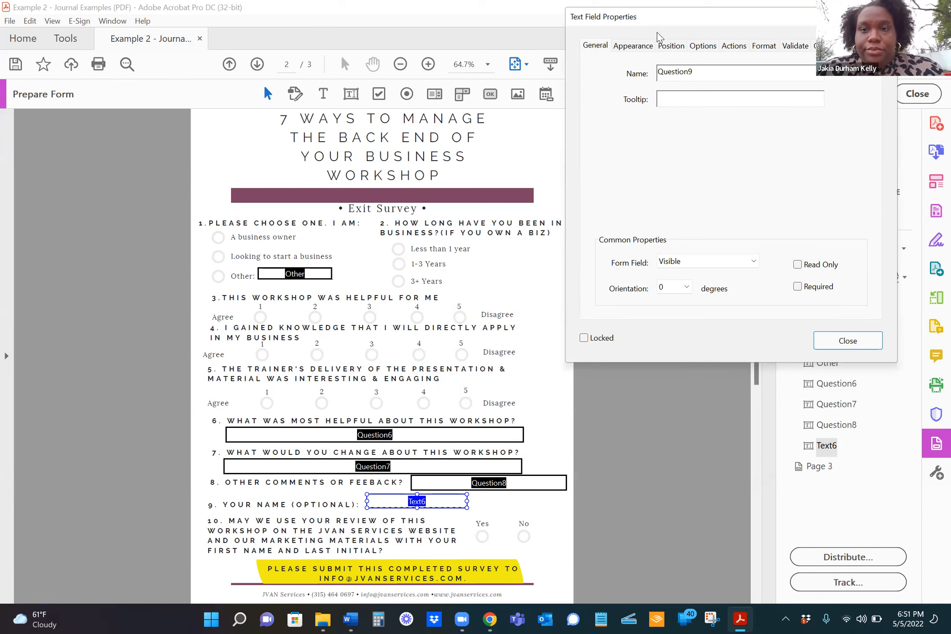
Enable the Multi-line option for the Question9 field and close its properties.
click(632, 46)
click(695, 173)
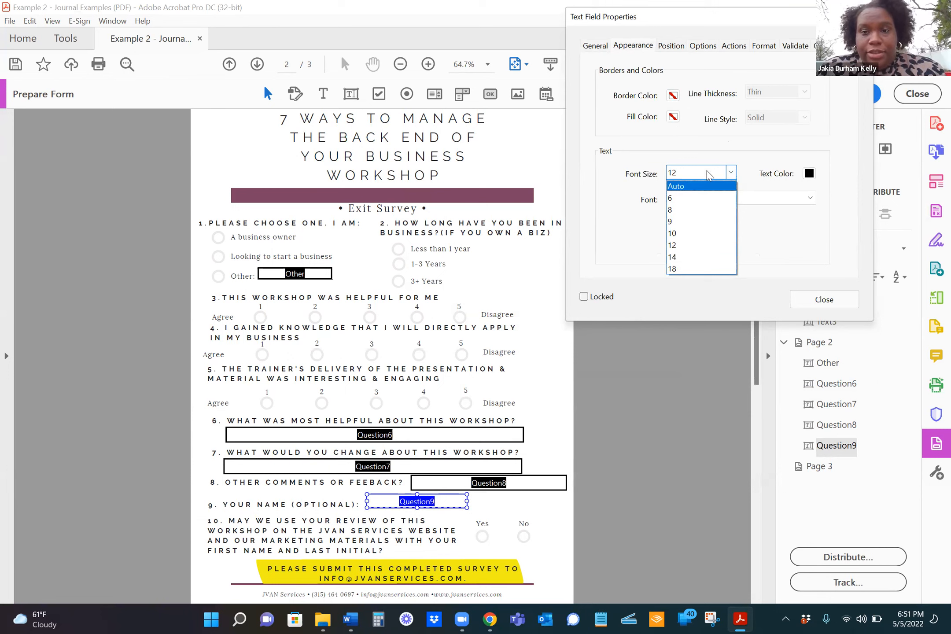
click(702, 49)
click(702, 49)
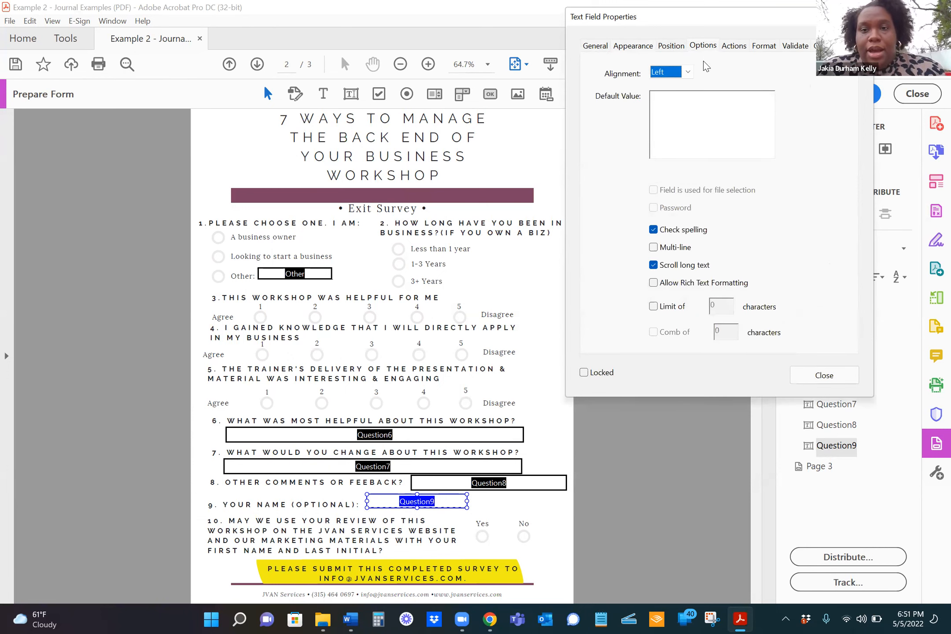
click(652, 247)
click(823, 375)
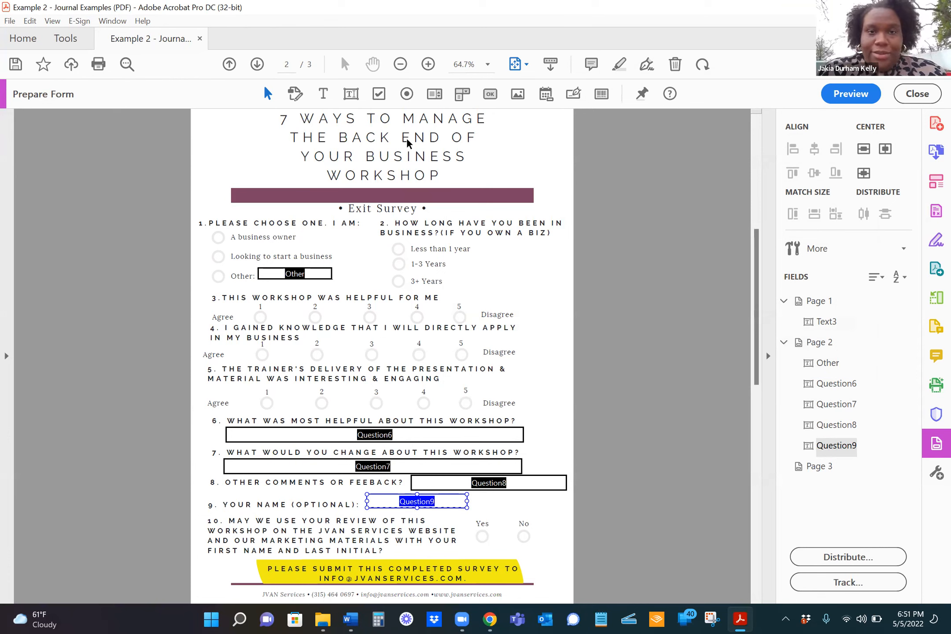
Place radio buttons on the three circles of question 1: A business owner, Looking to start a business, and Other.
click(407, 94)
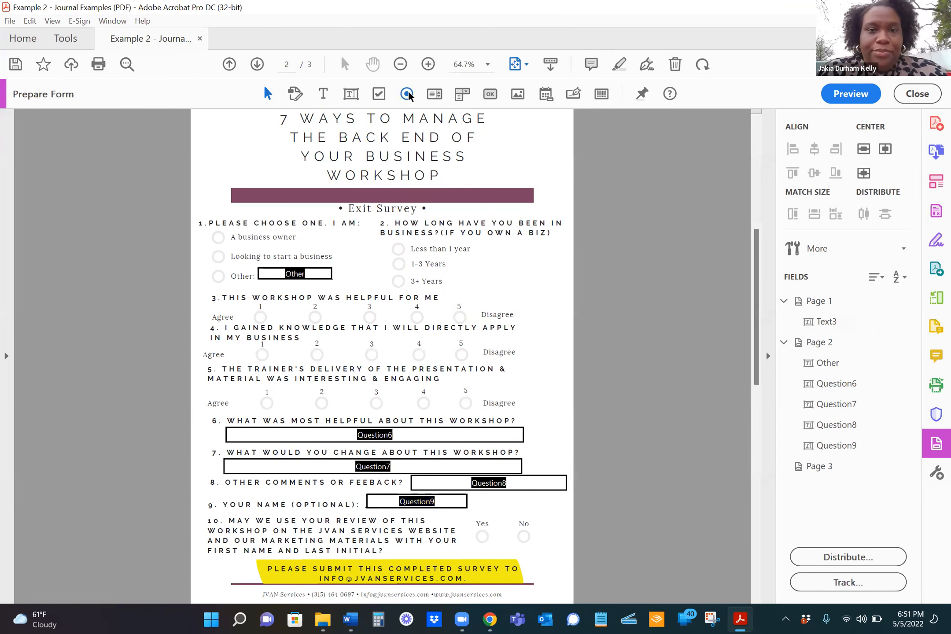
click(218, 236)
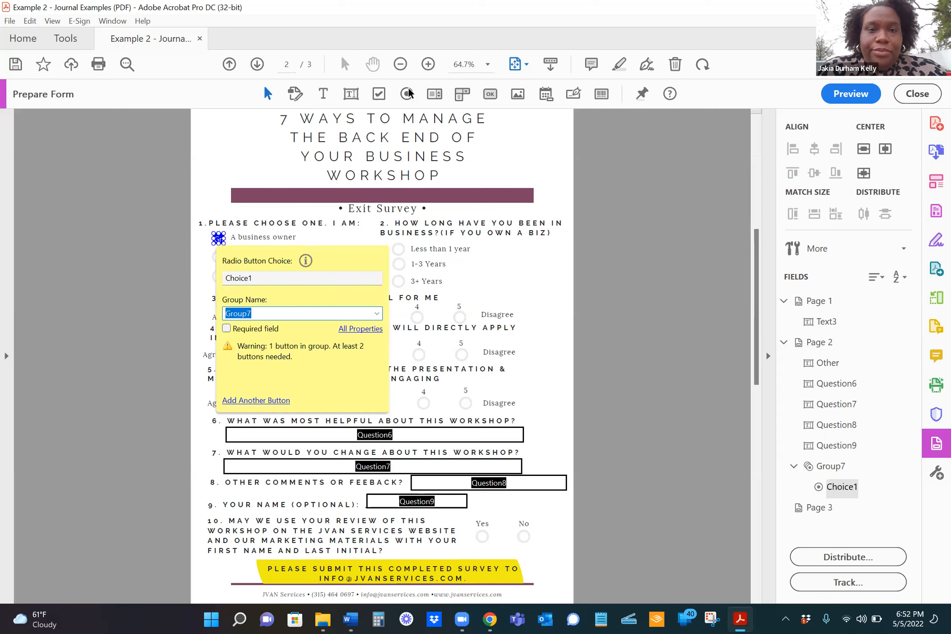
click(253, 396)
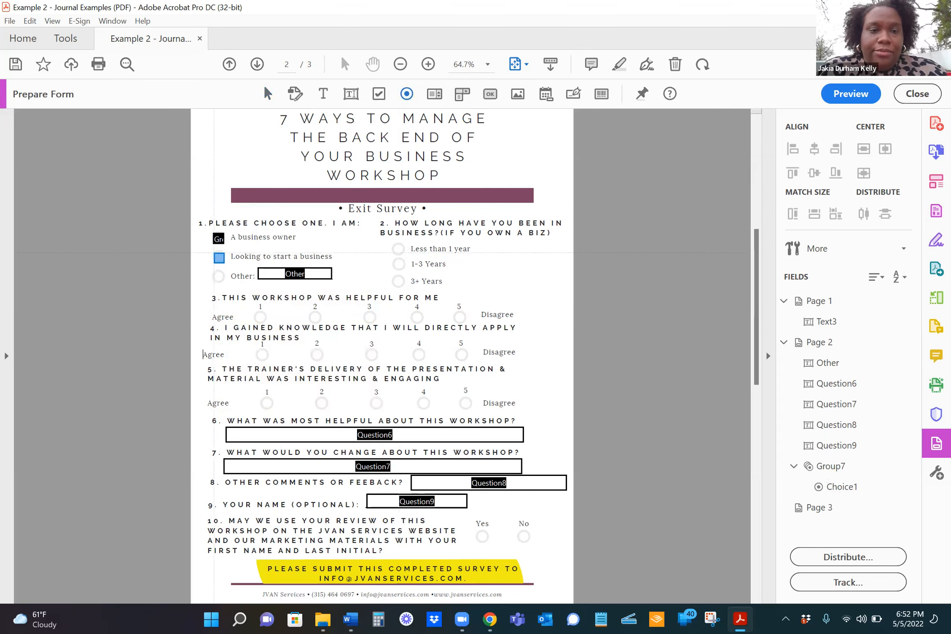
click(220, 257)
click(406, 96)
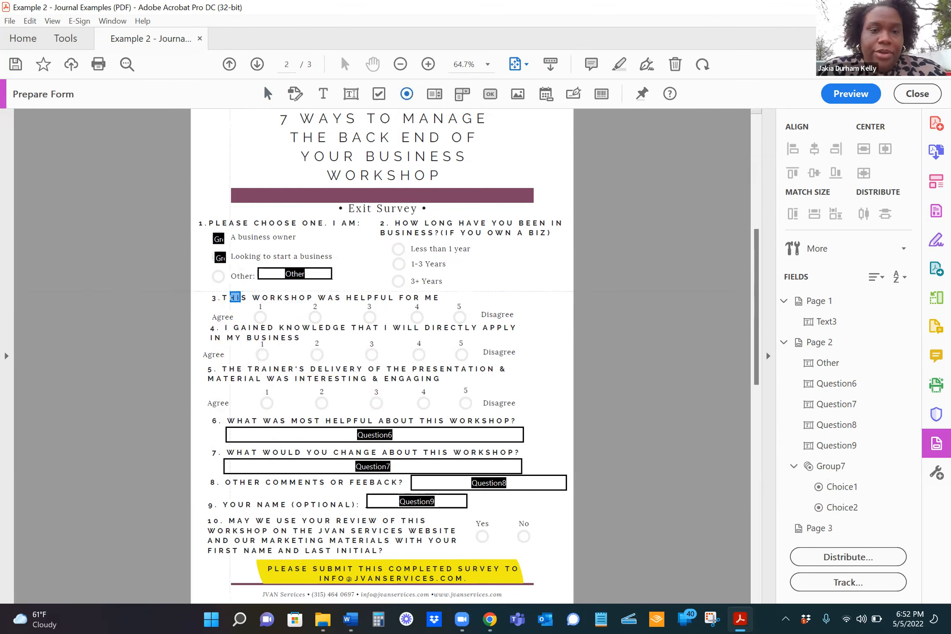
click(219, 277)
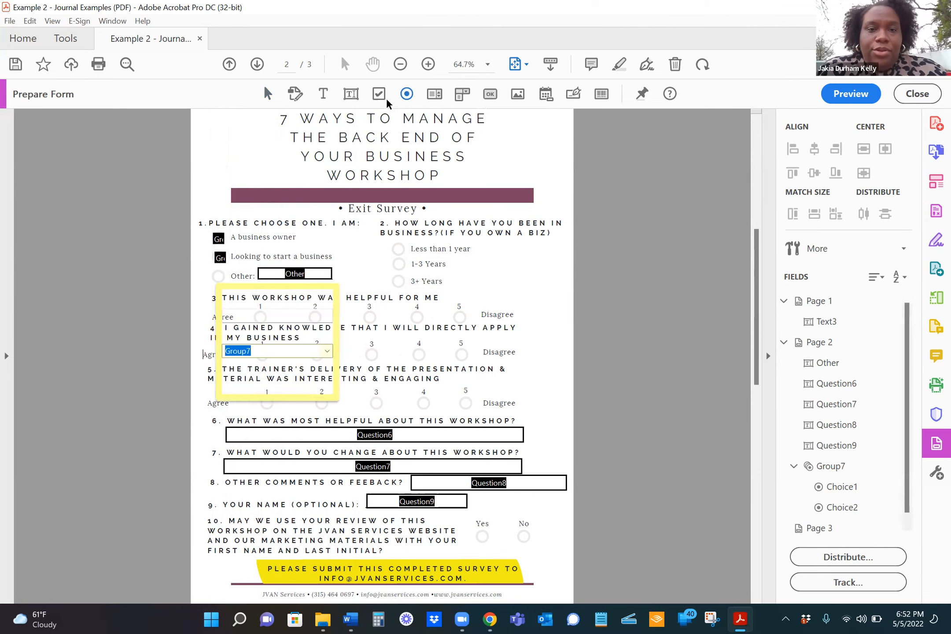
Place radio buttons on the three circles of question 2: Less than 1 year, 1-3 Years, and 3+ Years.
click(406, 96)
click(398, 249)
click(406, 96)
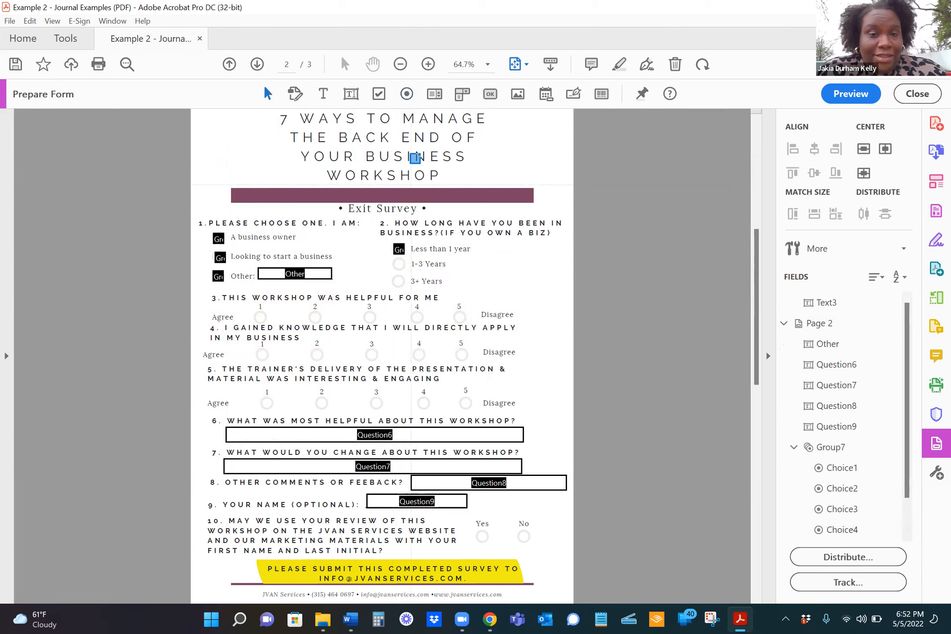
click(398, 263)
click(396, 261)
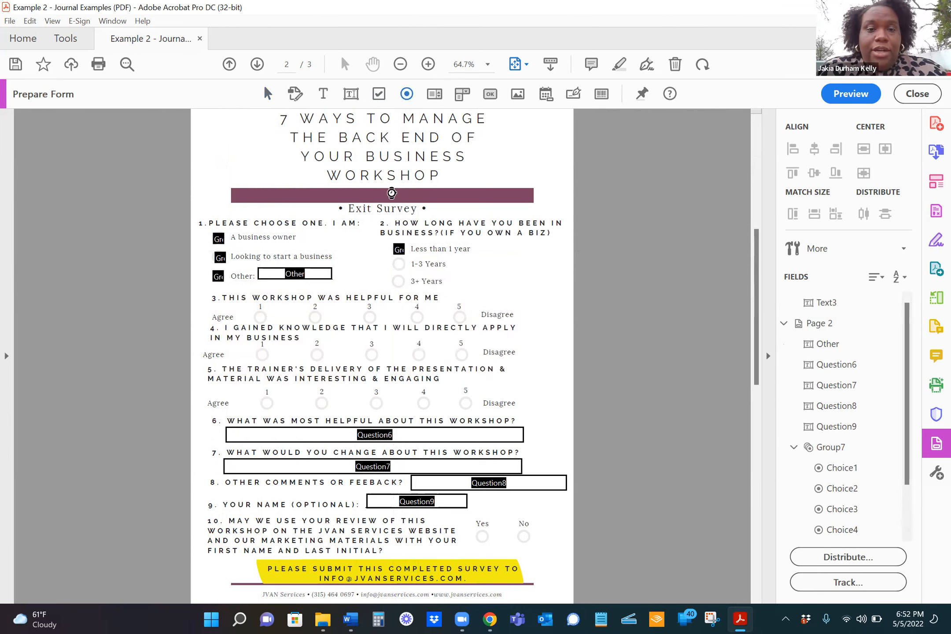
click(407, 95)
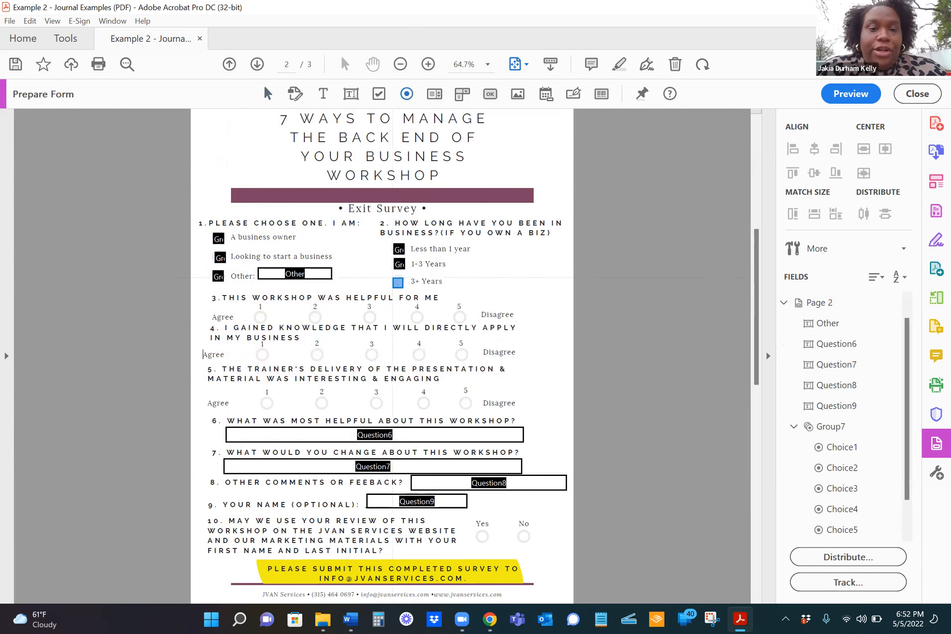
click(399, 281)
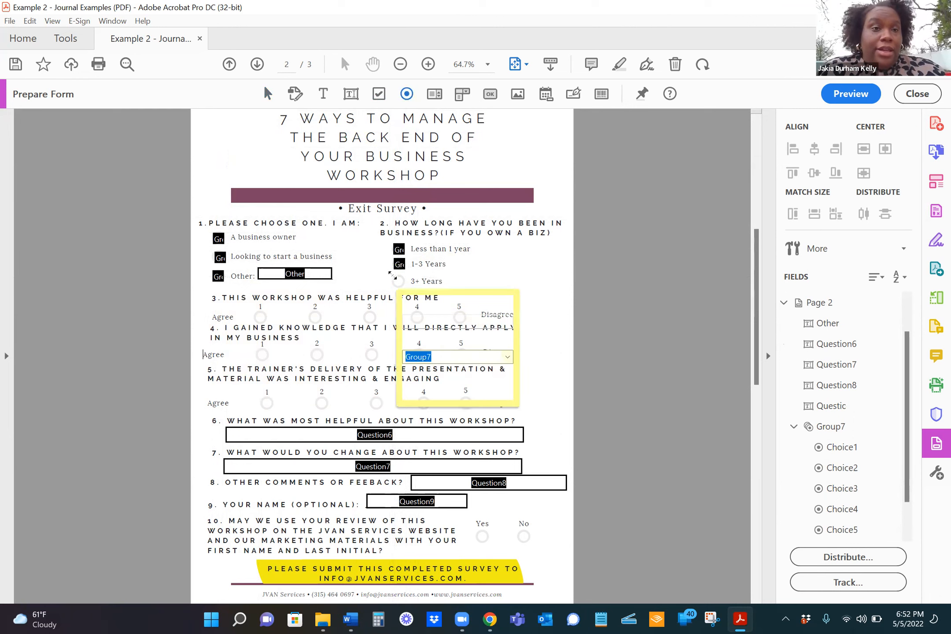
Place radio buttons on the five rating circles, 1 through 5, of question 3.
click(407, 94)
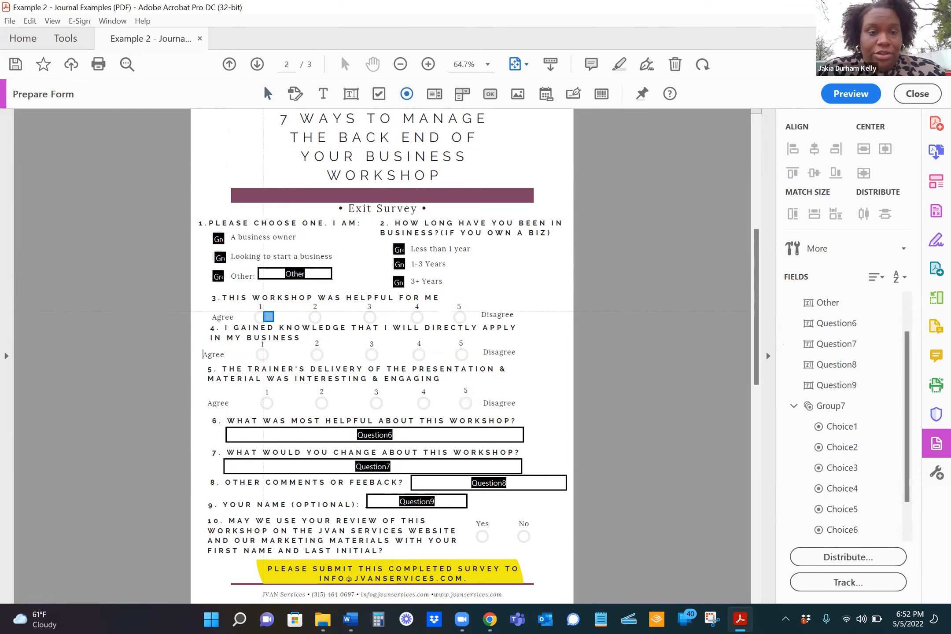
click(260, 316)
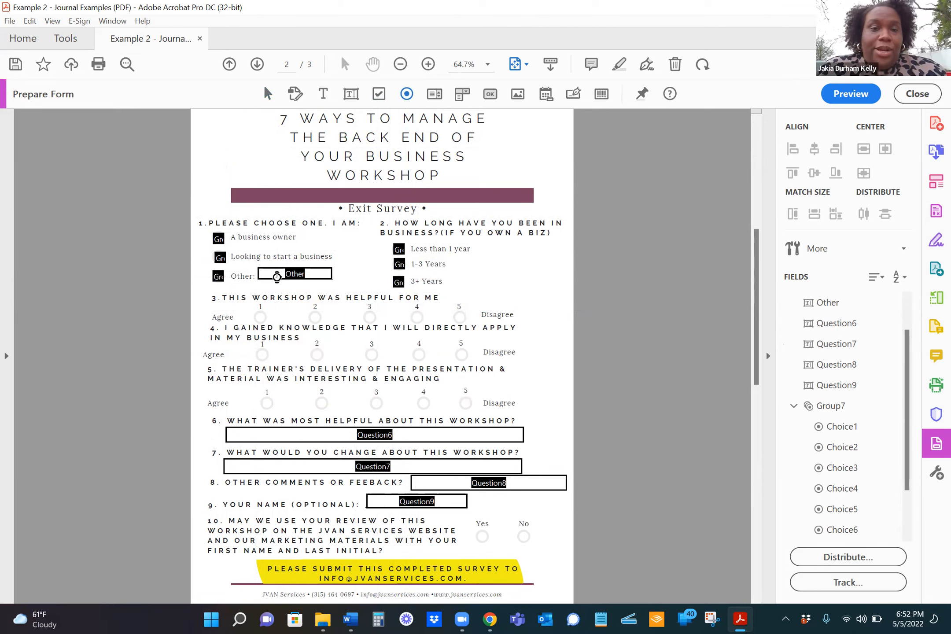
click(406, 95)
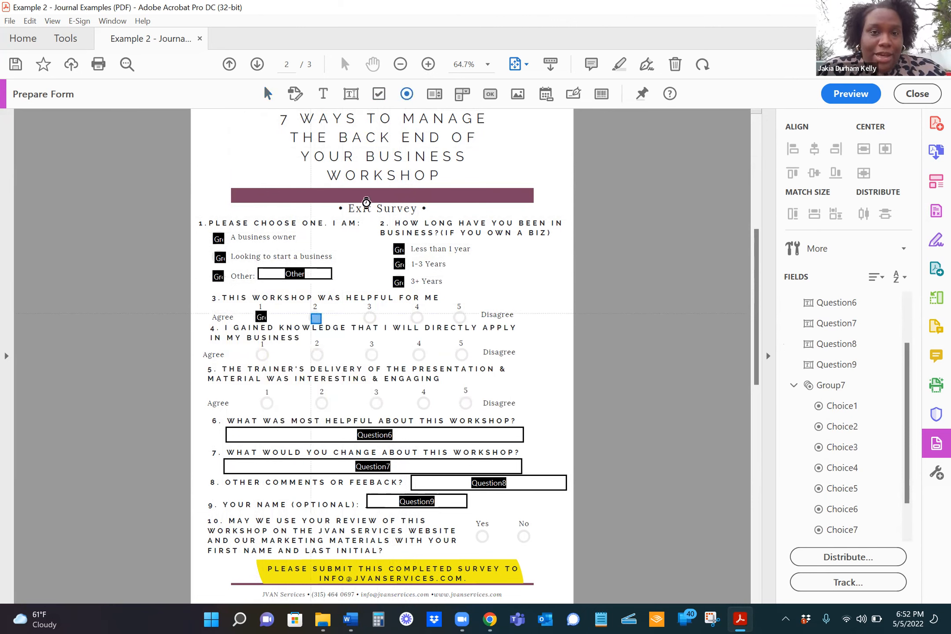
click(316, 318)
click(405, 95)
click(371, 317)
click(405, 94)
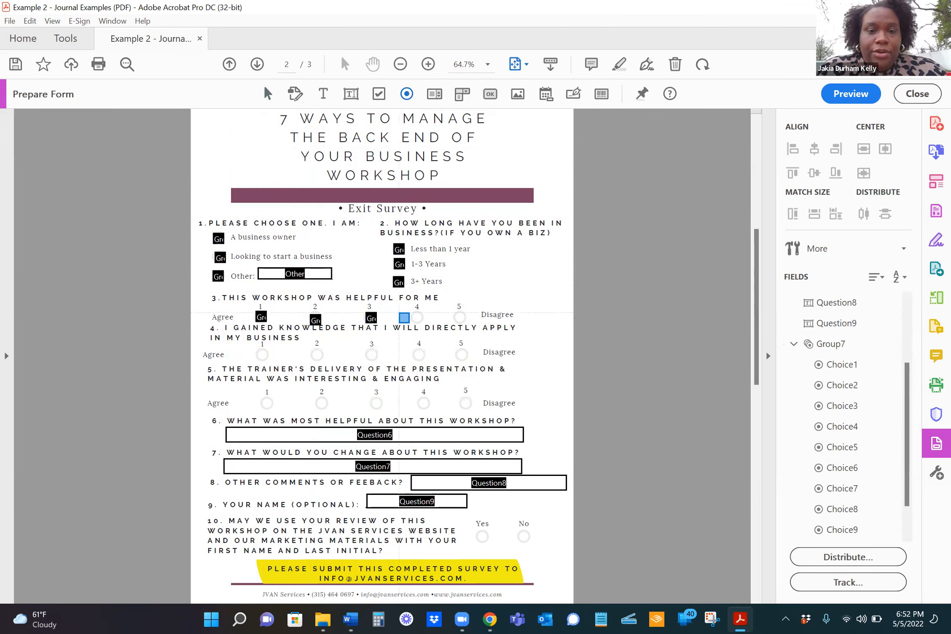
click(417, 317)
click(408, 95)
click(459, 317)
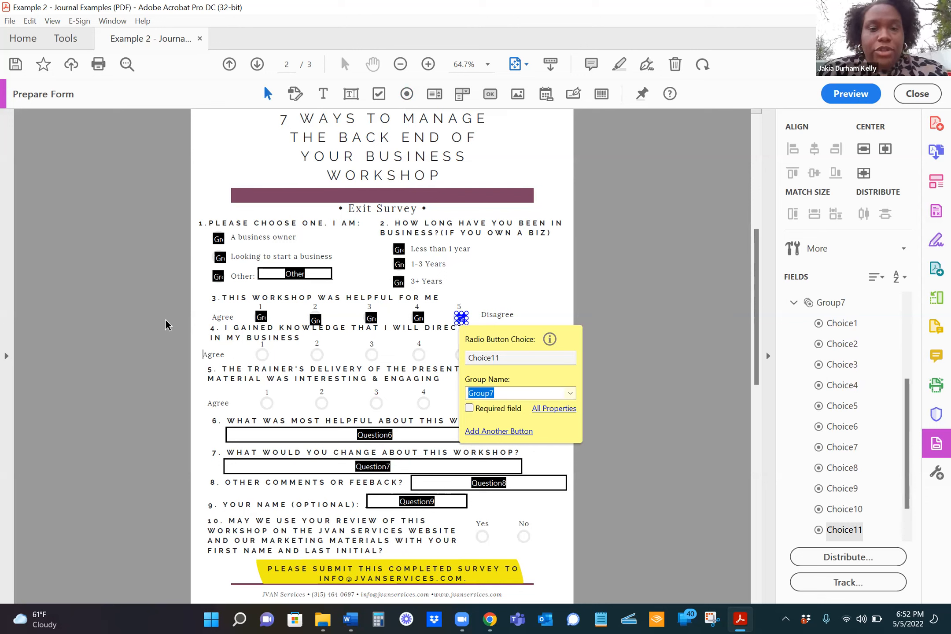
click(544, 277)
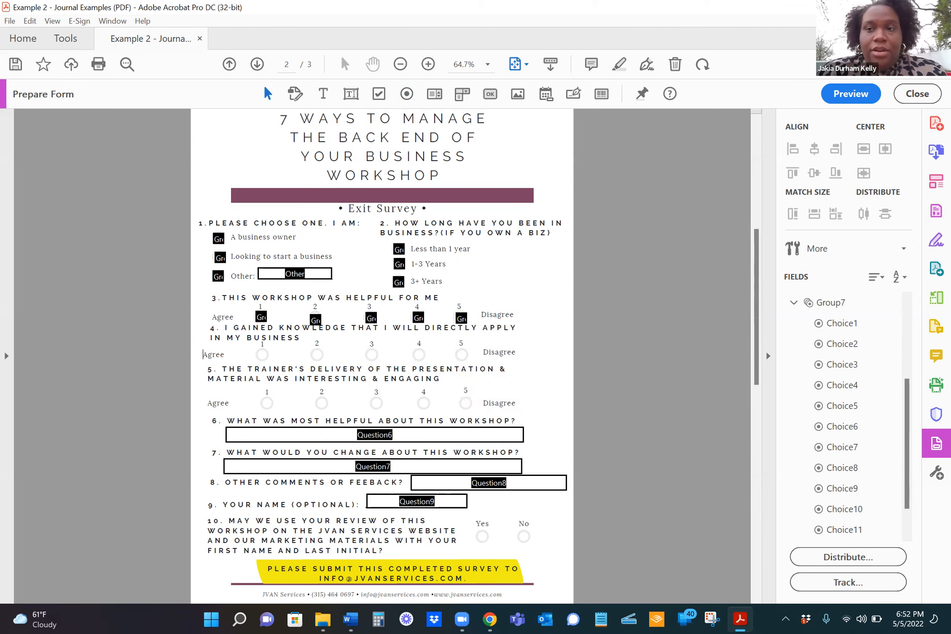
Preview the form and test the radio buttons of questions 1 and 2 by selecting their choices in turn.
click(844, 91)
click(299, 239)
click(300, 257)
click(478, 249)
click(479, 264)
click(478, 282)
click(298, 276)
click(478, 249)
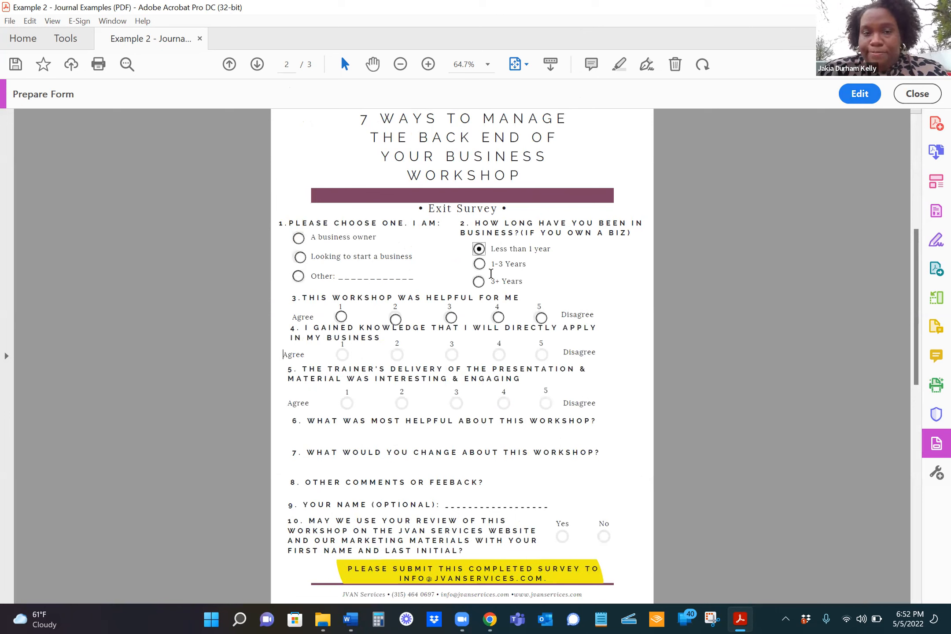
click(299, 238)
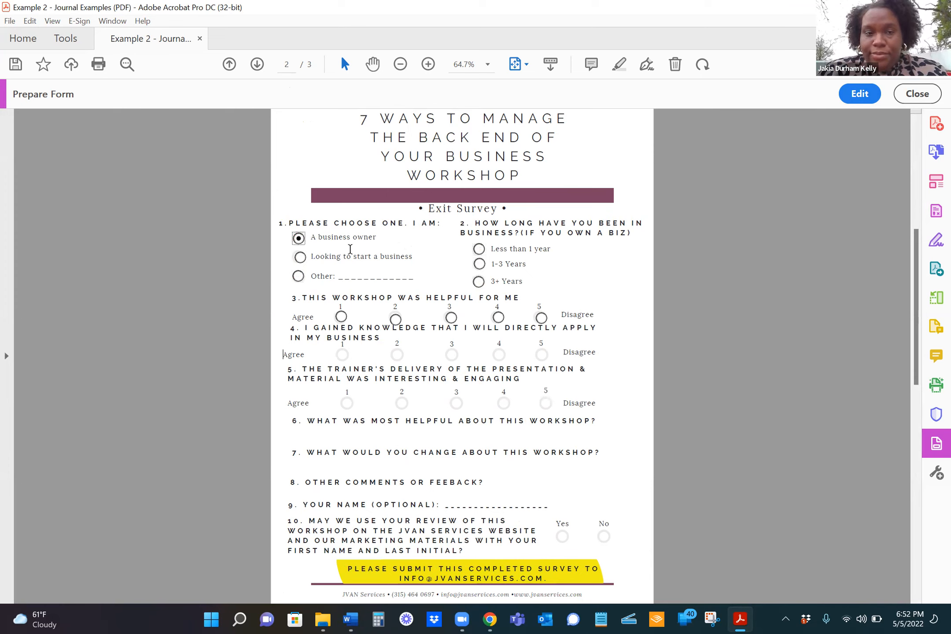
click(478, 249)
click(478, 265)
click(298, 238)
click(300, 258)
click(299, 276)
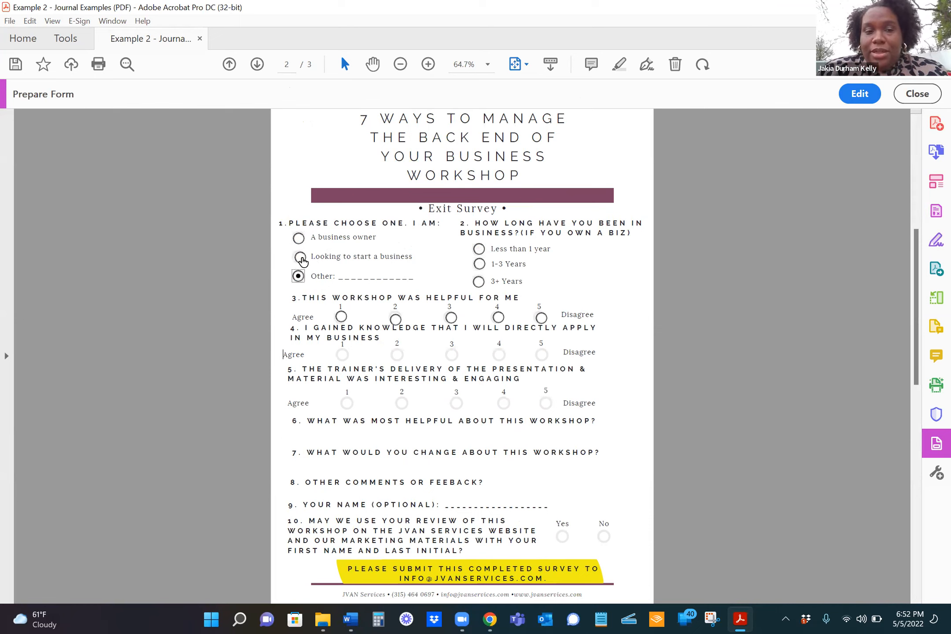
Test the rating radio buttons 1 to 5 of question 3 in the preview.
click(341, 316)
click(395, 319)
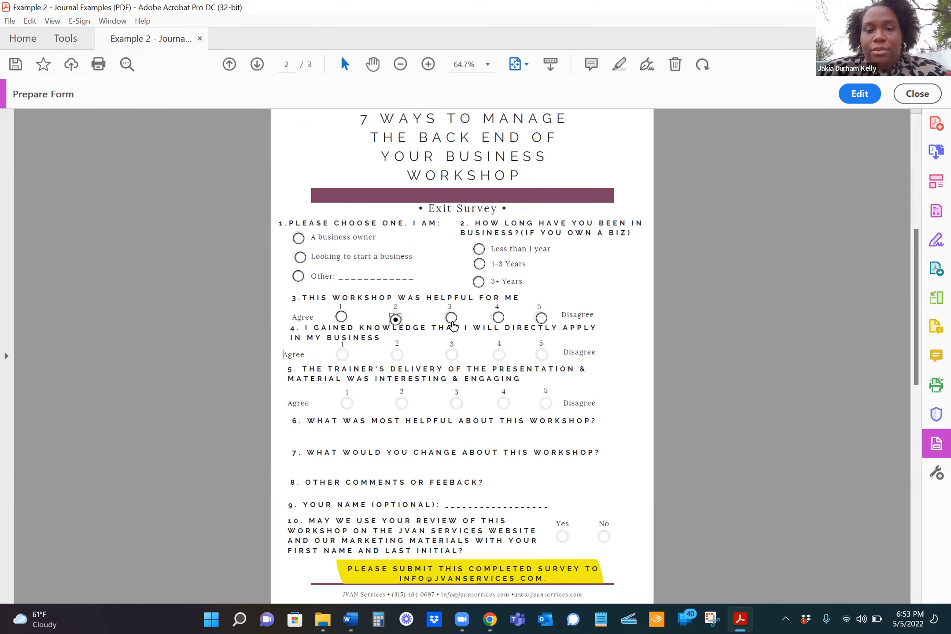
click(498, 317)
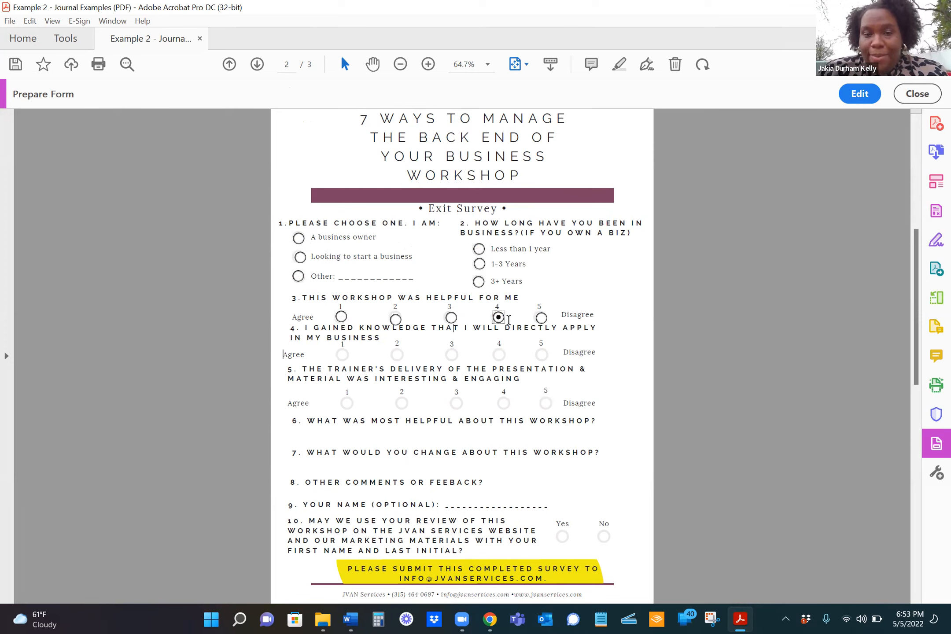
click(451, 317)
click(541, 318)
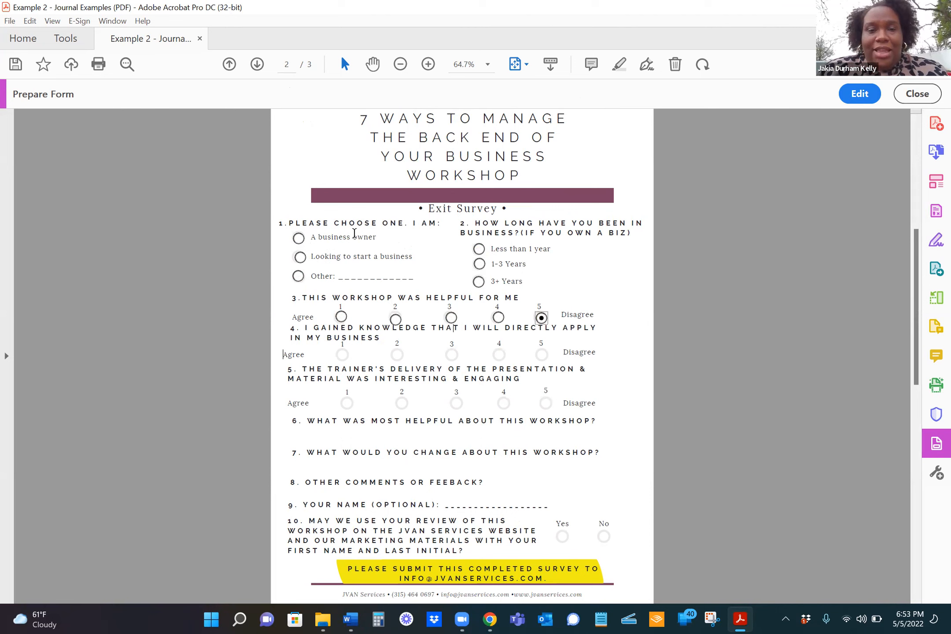
Return to form editing and examine the appearance, position, button style and action properties of question 2's Less than 1 year radio button.
click(858, 93)
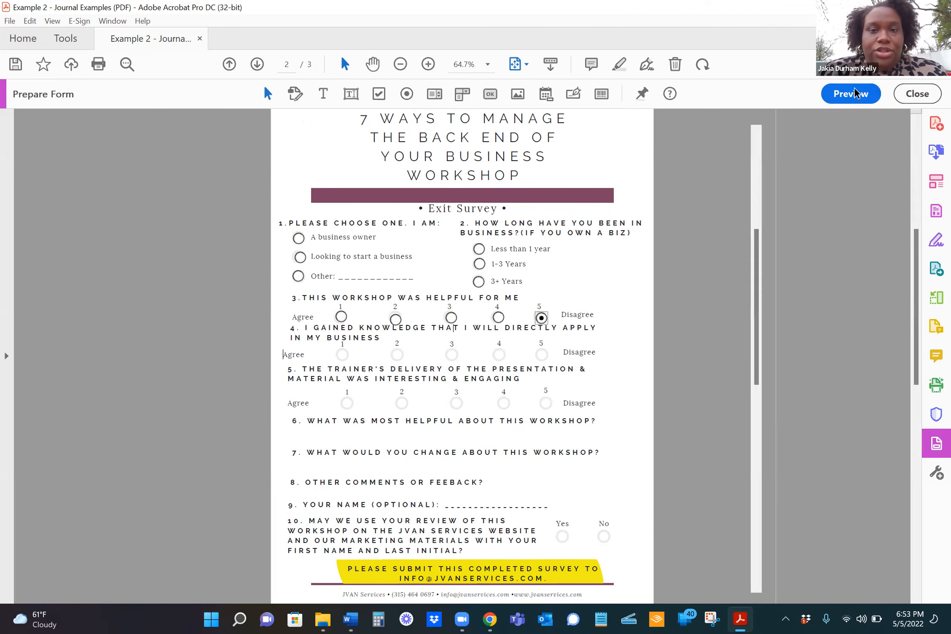
right_click(404, 251)
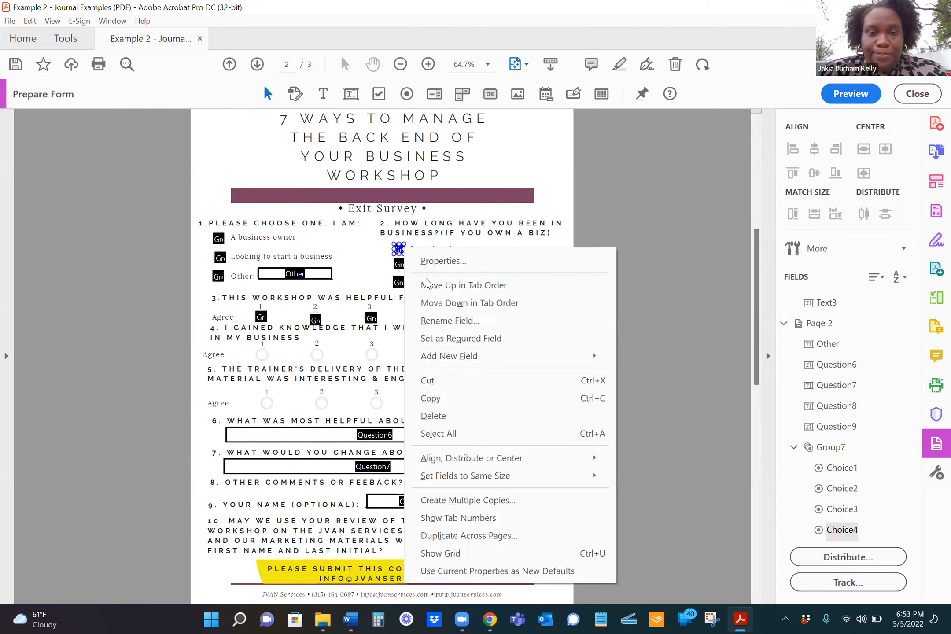
click(438, 262)
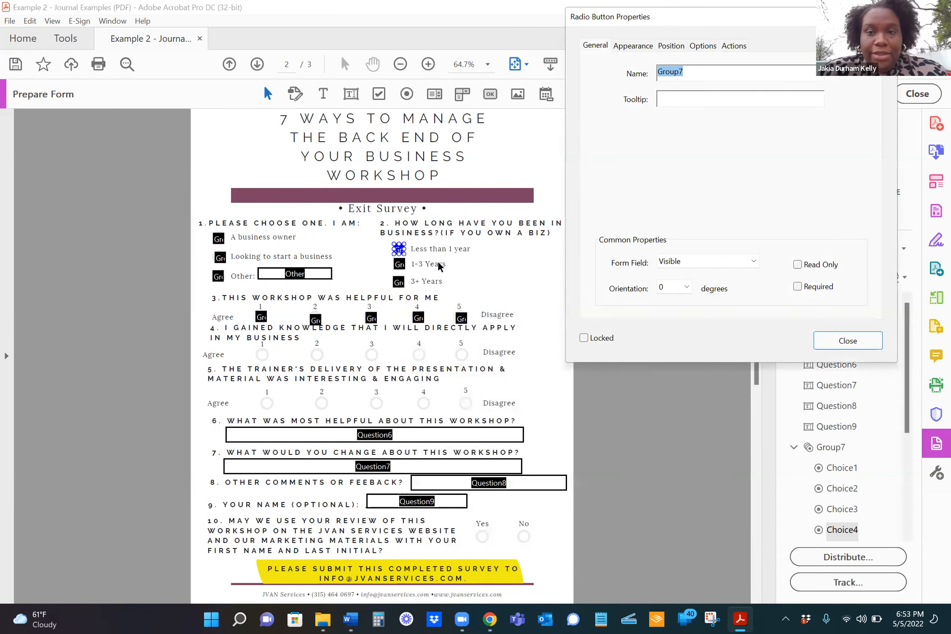
click(627, 47)
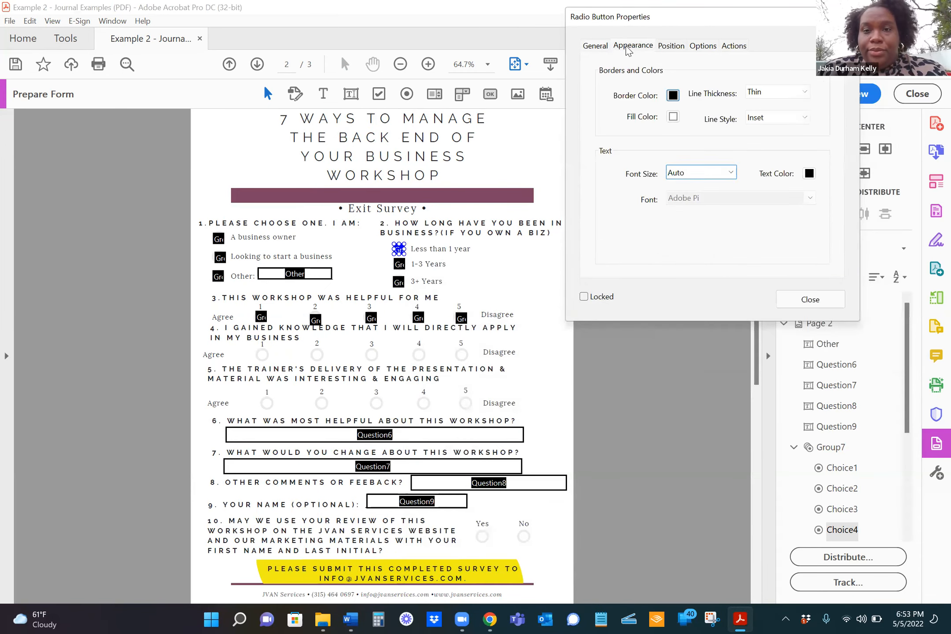
click(683, 49)
click(704, 47)
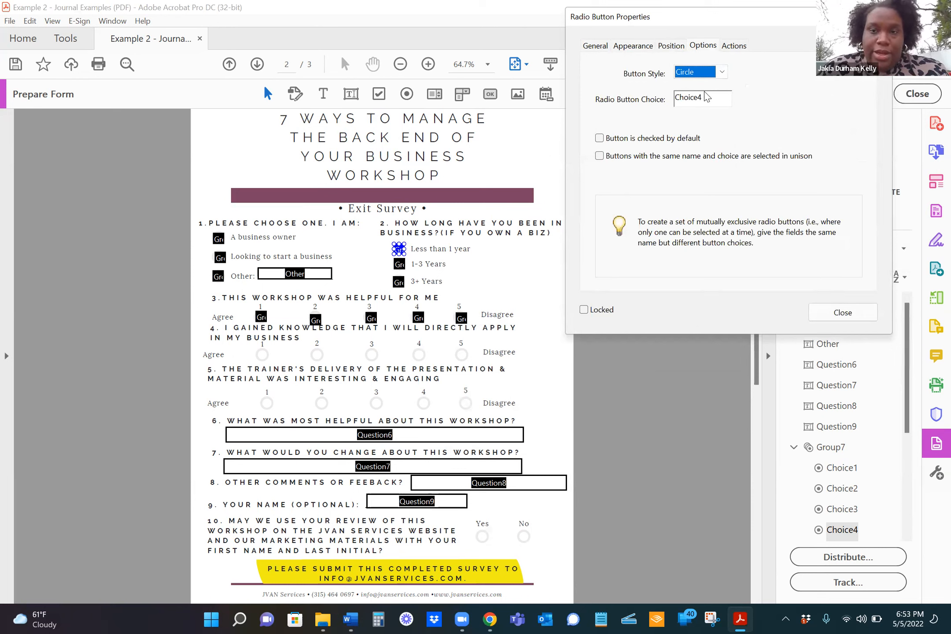
click(722, 73)
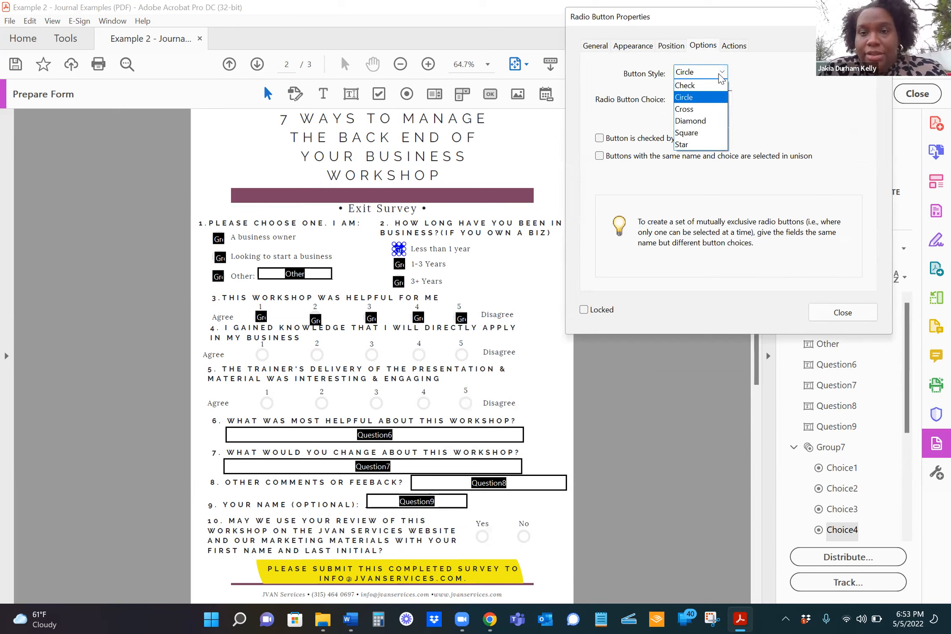
click(737, 52)
click(734, 47)
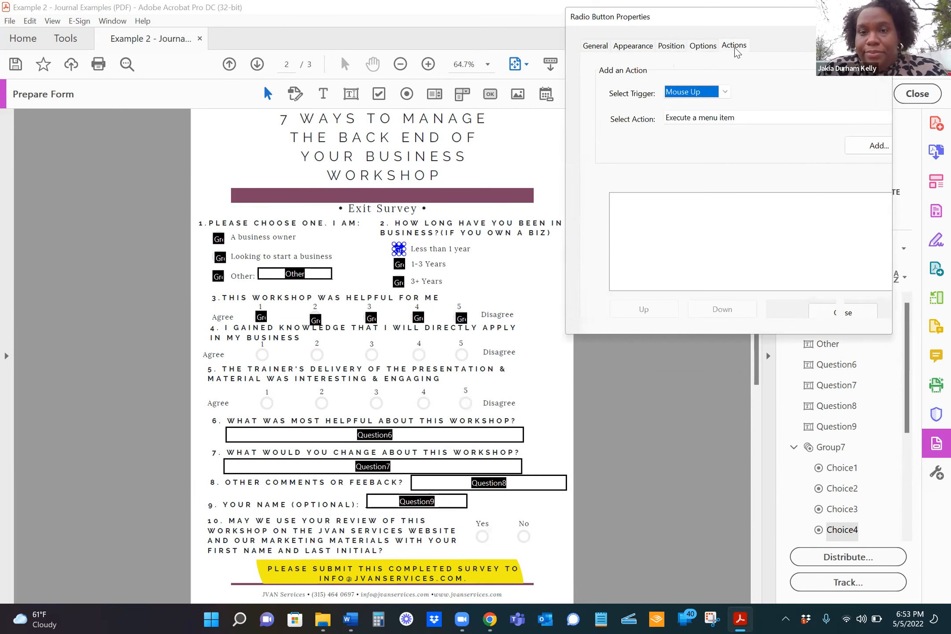
Rename the group of the Less than 1 year radio button to Group89 and close its properties.
click(595, 45)
click(698, 74)
key(BackSpace)
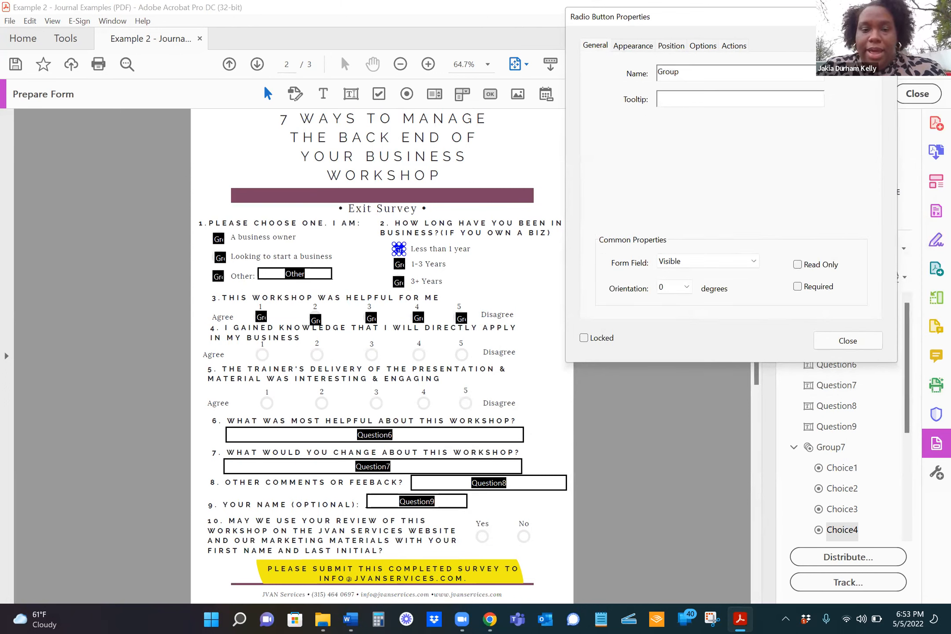
text(89)
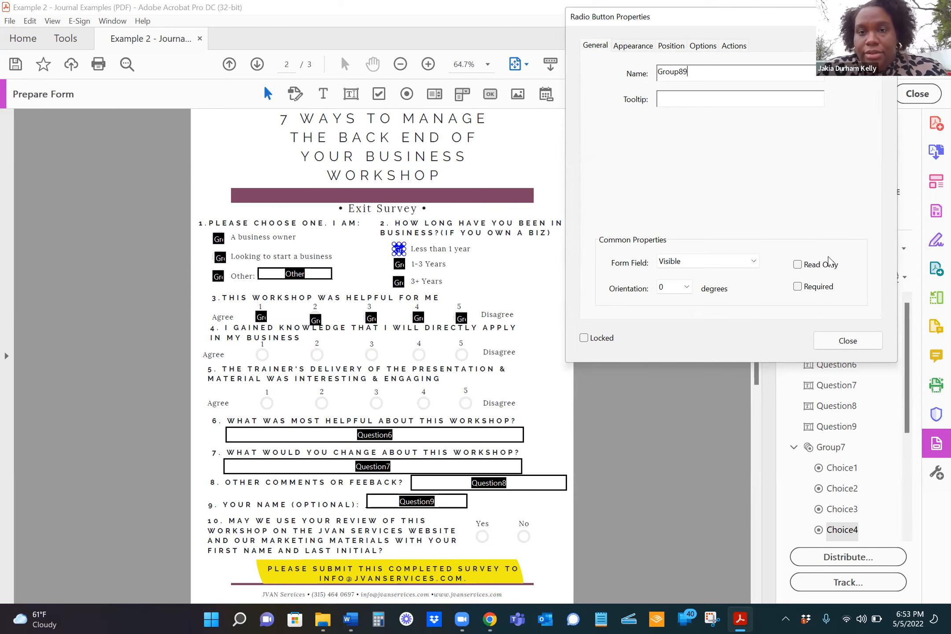
click(848, 340)
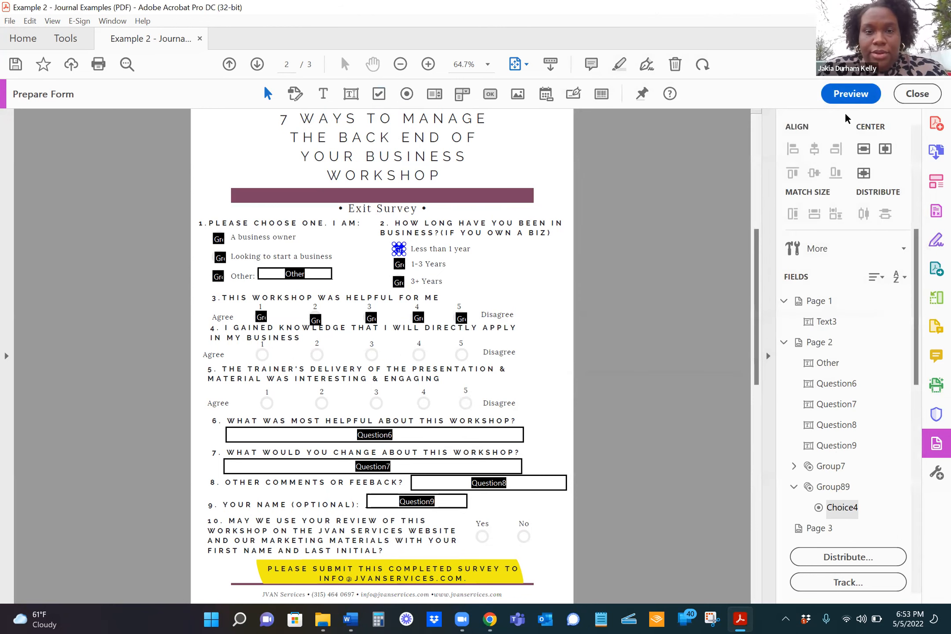
Preview the form and test whether question 2's Less than 1 year button is selectable independently of the other radio buttons.
click(847, 95)
click(479, 249)
click(479, 263)
click(478, 282)
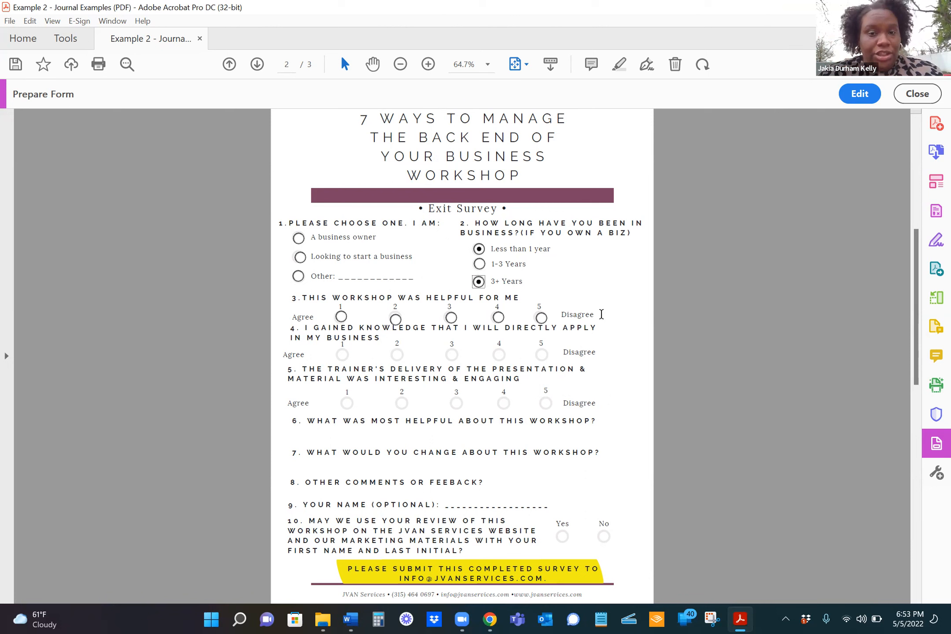
click(481, 283)
click(480, 264)
click(479, 282)
click(451, 317)
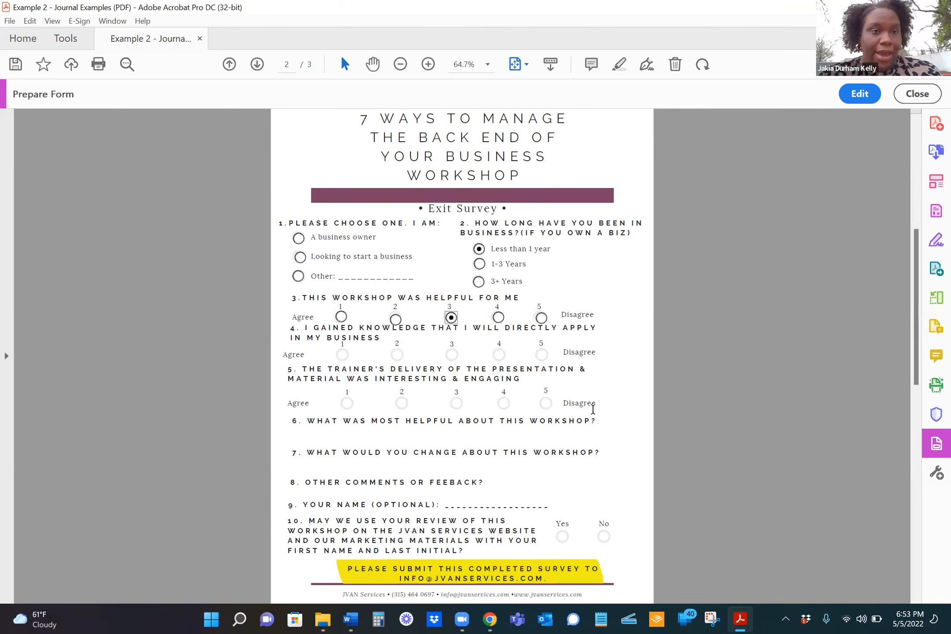
Exit form preparation and save the PDF in the How to Make Your Documents Fillable folder as Example 2 - Journal Examples [FILLABLE].
click(923, 95)
scroll(615, 260, down, 3)
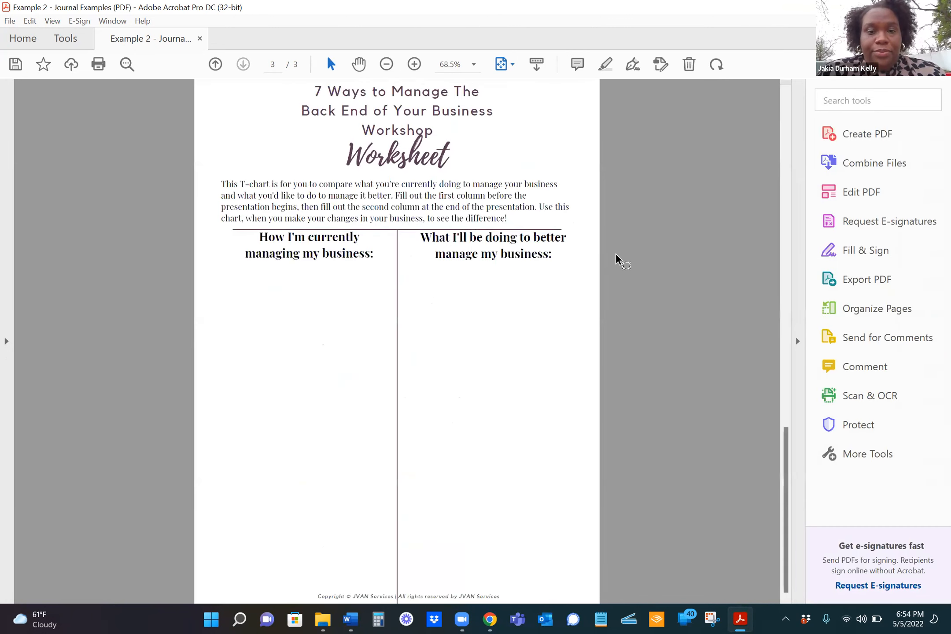
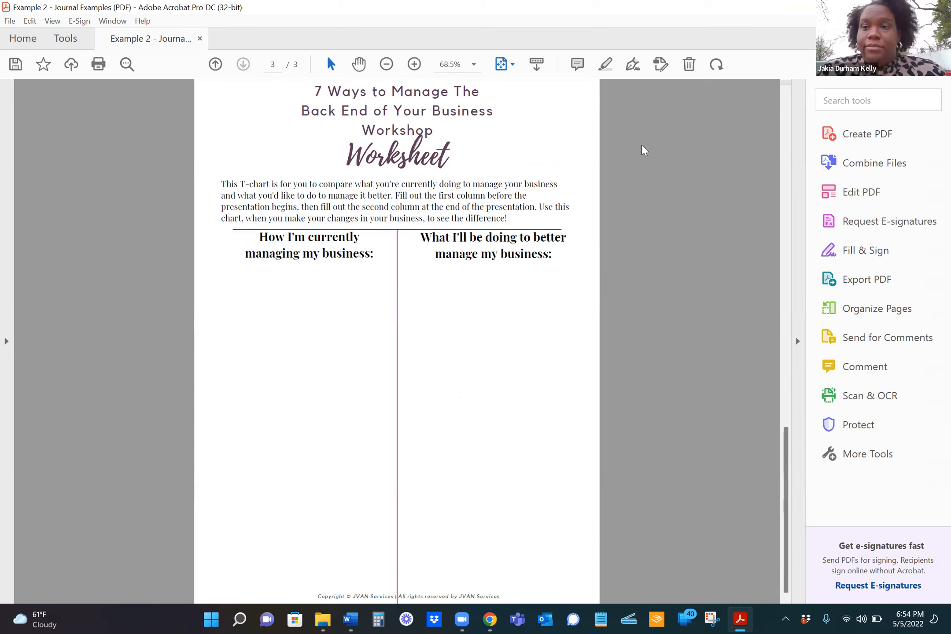
key(ctrl+w)
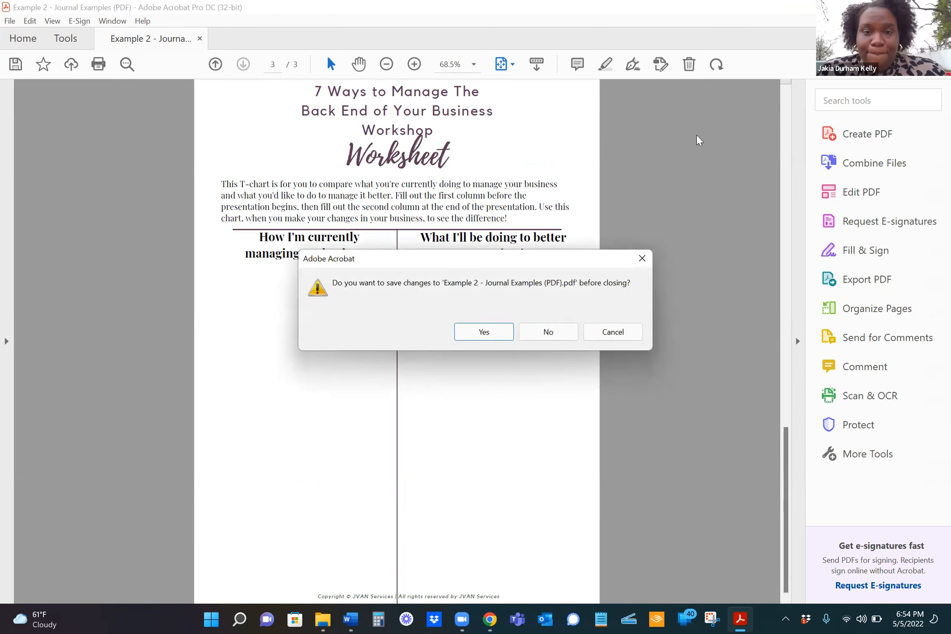
click(496, 333)
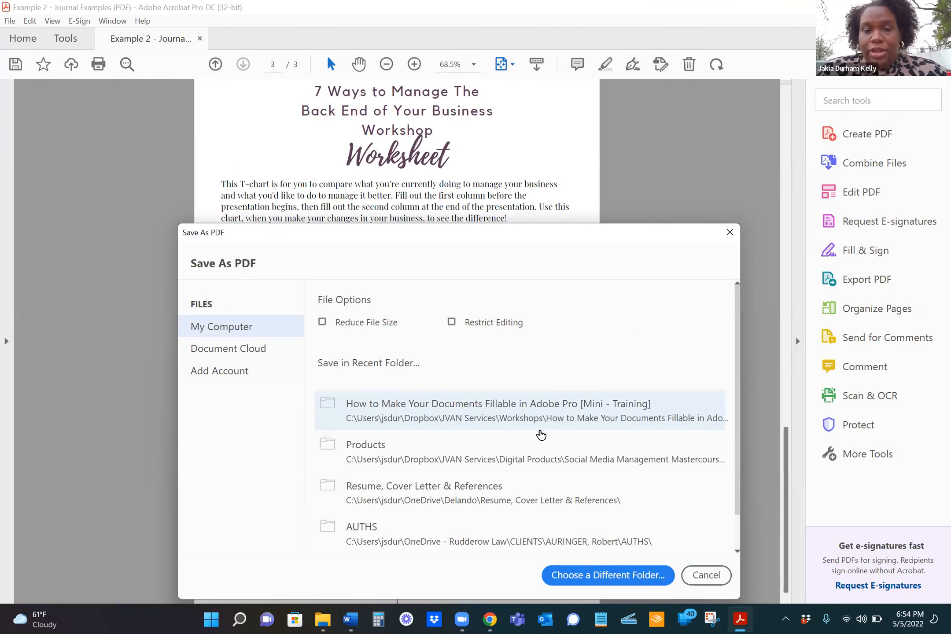
click(523, 431)
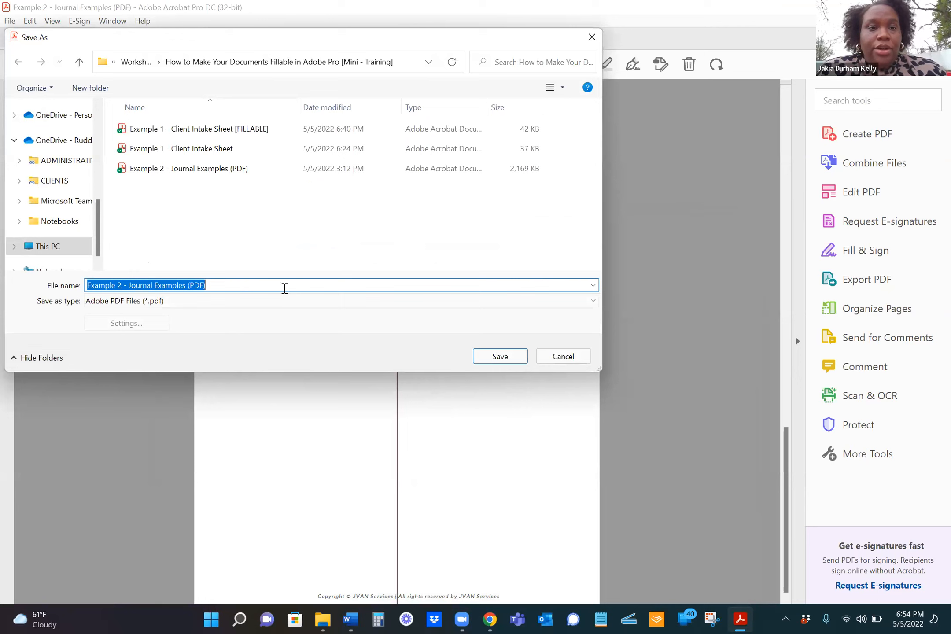
drag(247, 286, 185, 287)
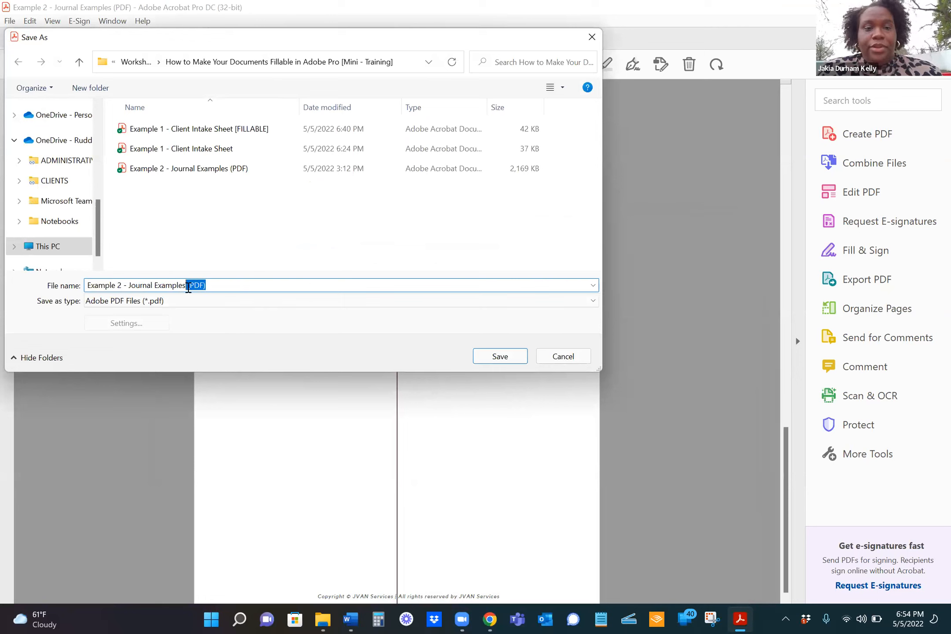
key(BackSpace)
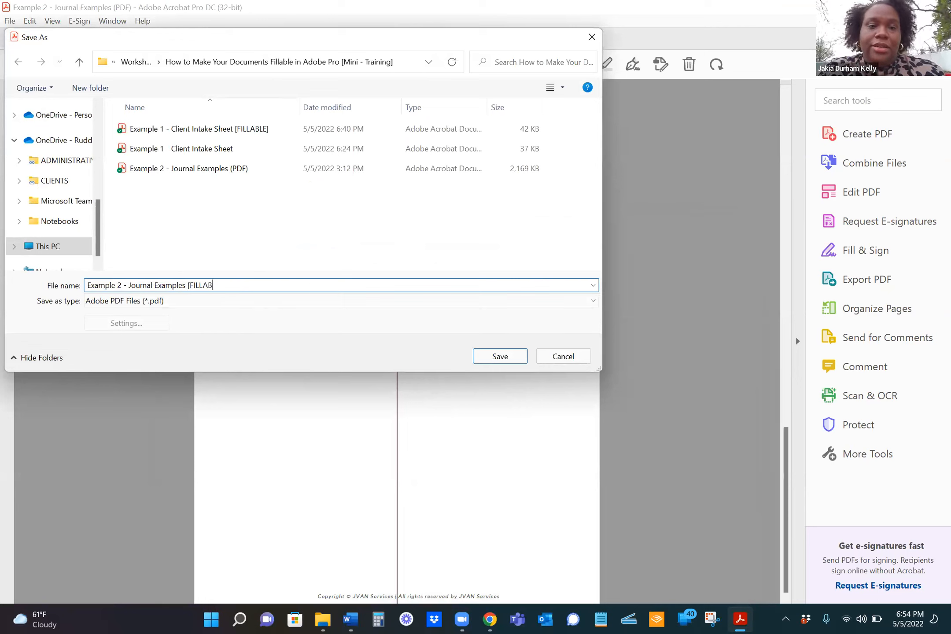
click(500, 356)
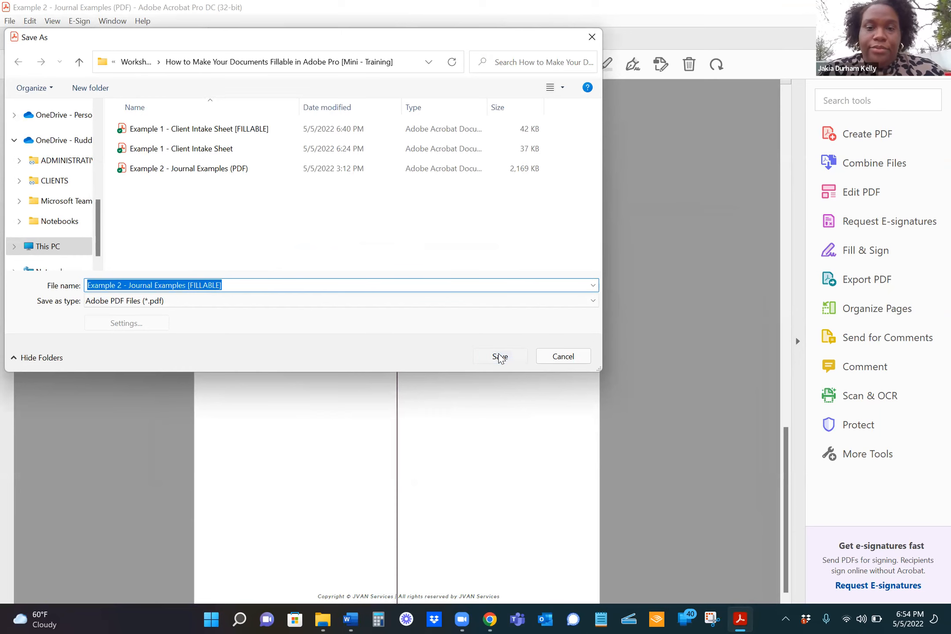
Close Acrobat and the Word document Example 1 - Client Intake Sheet.
key(alt+F4)
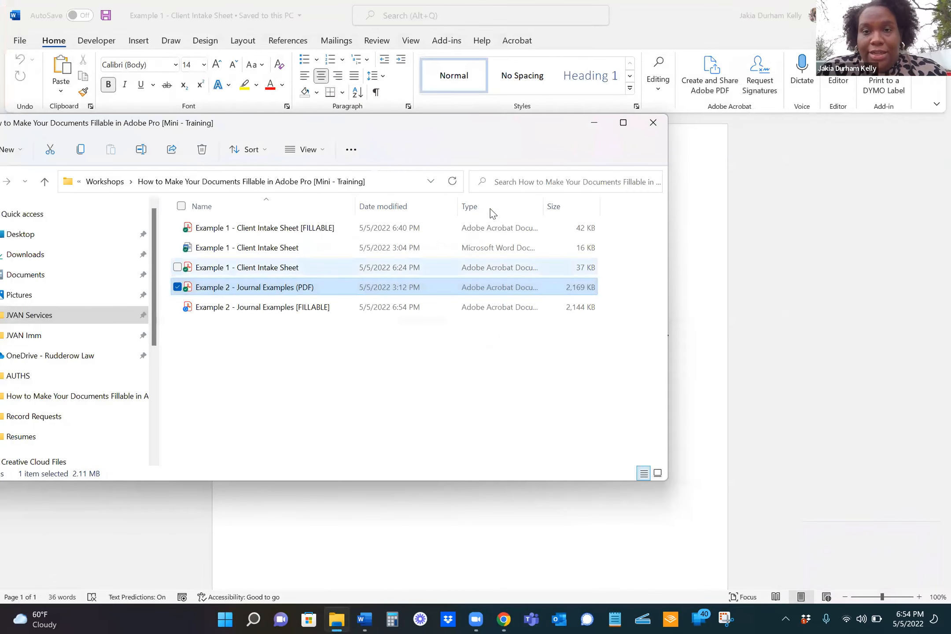
click(936, 13)
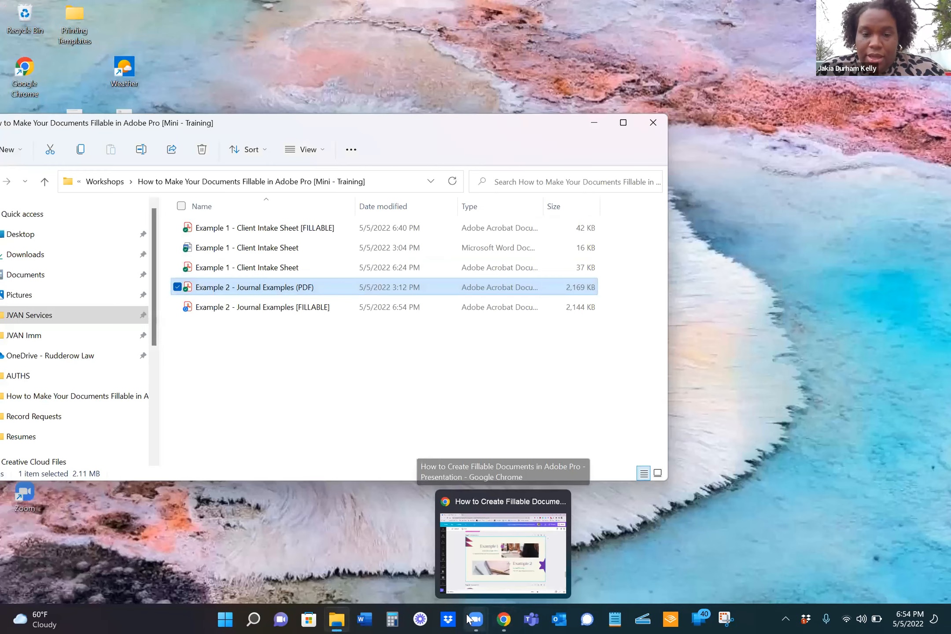
mouse_move(476, 618)
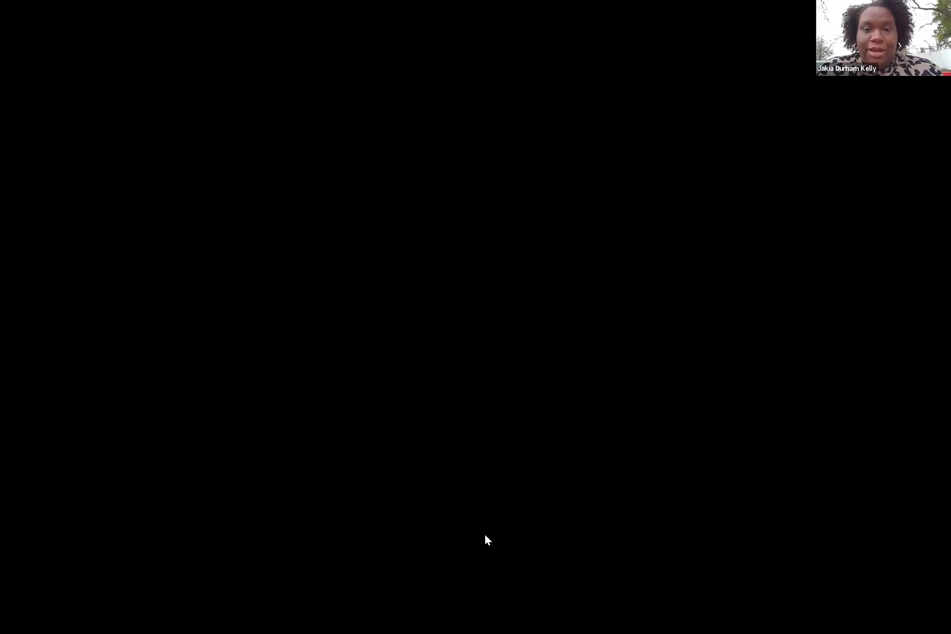
On Facebook, open the Business the Lazy Way group's live video post from the notification about reactions to it.
scroll(613, 377, down, 3)
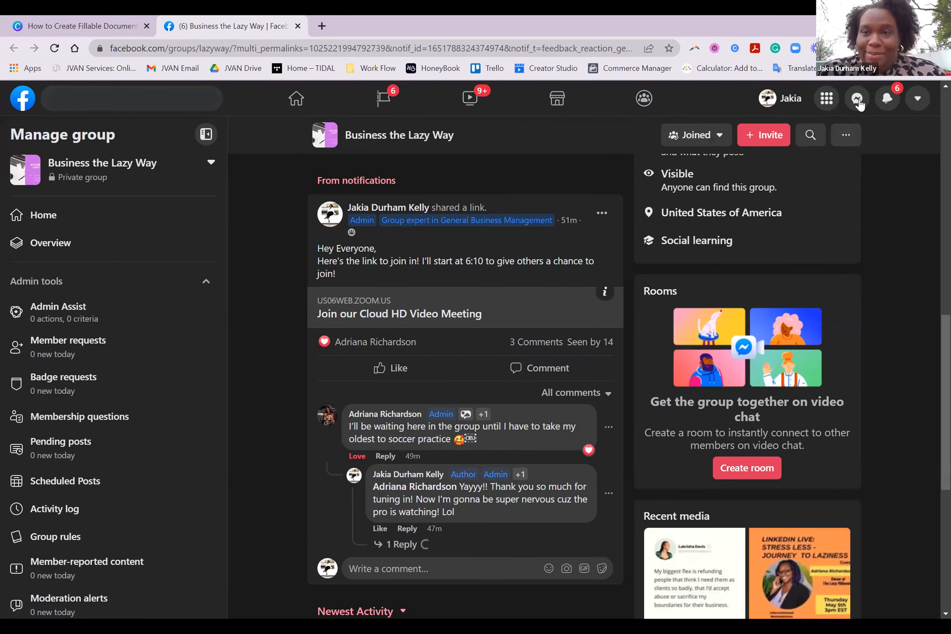
click(886, 98)
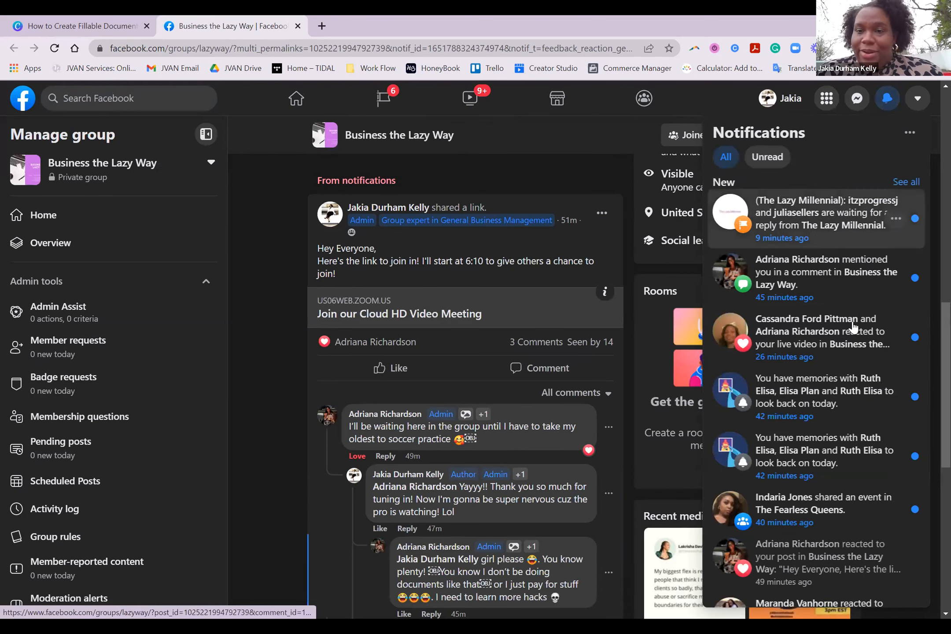
click(862, 365)
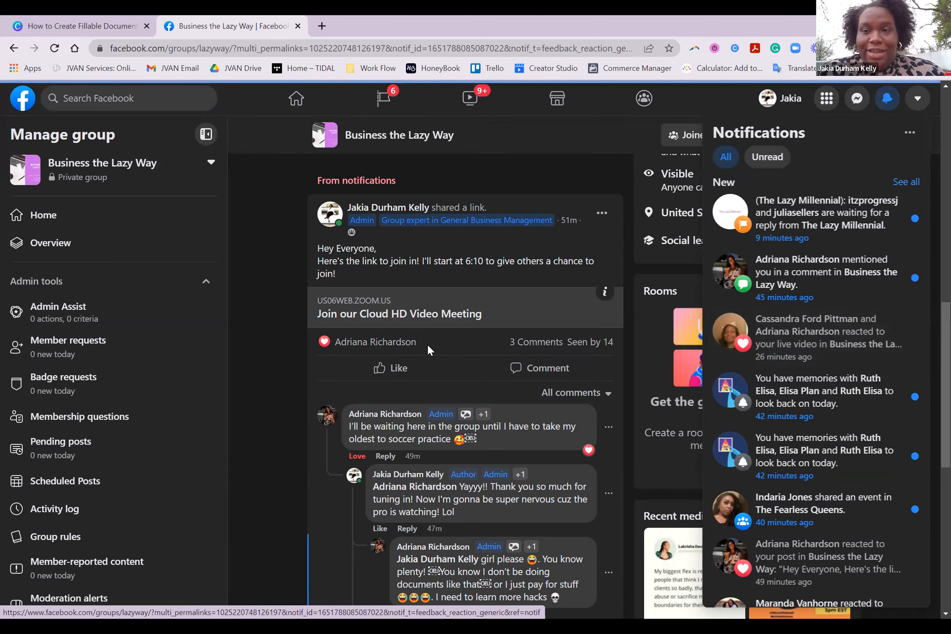
scroll(590, 224, down, 4)
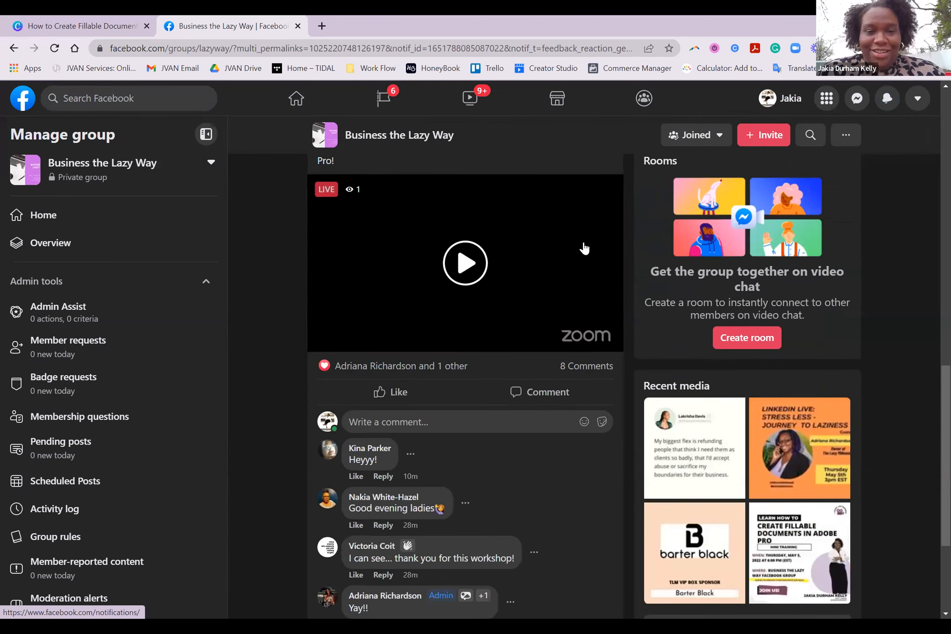
React with Love to the "Heyyy!", "I can see... thank you for this workshop!" and "Good evening ladies" comments on the live video.
mouse_move(356, 355)
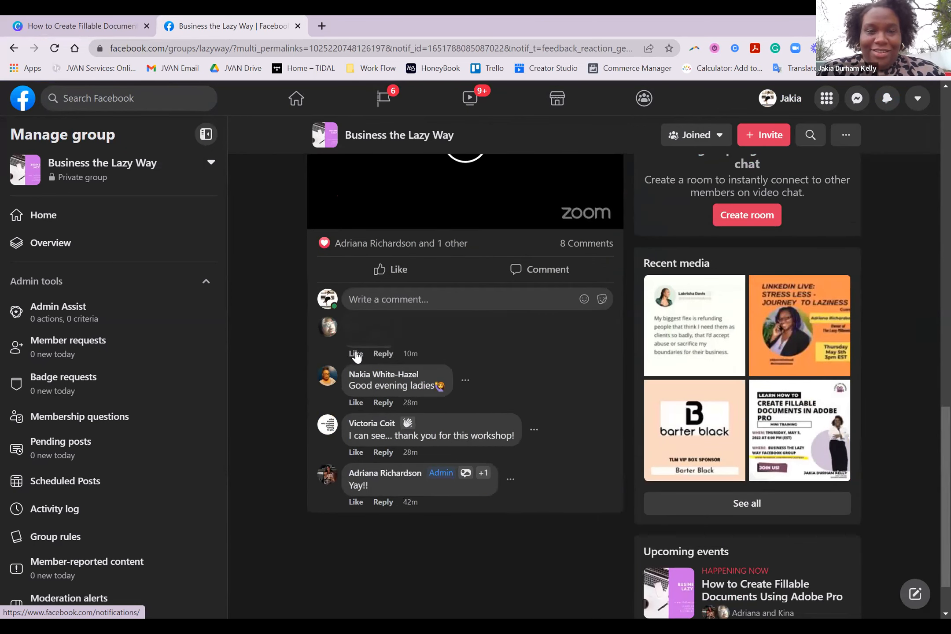
click(374, 335)
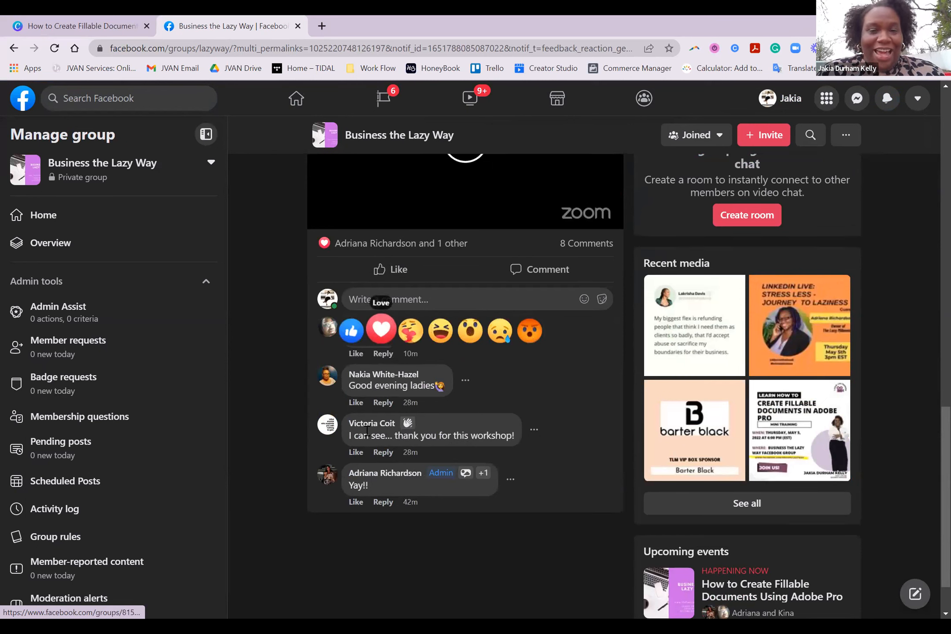
mouse_move(360, 452)
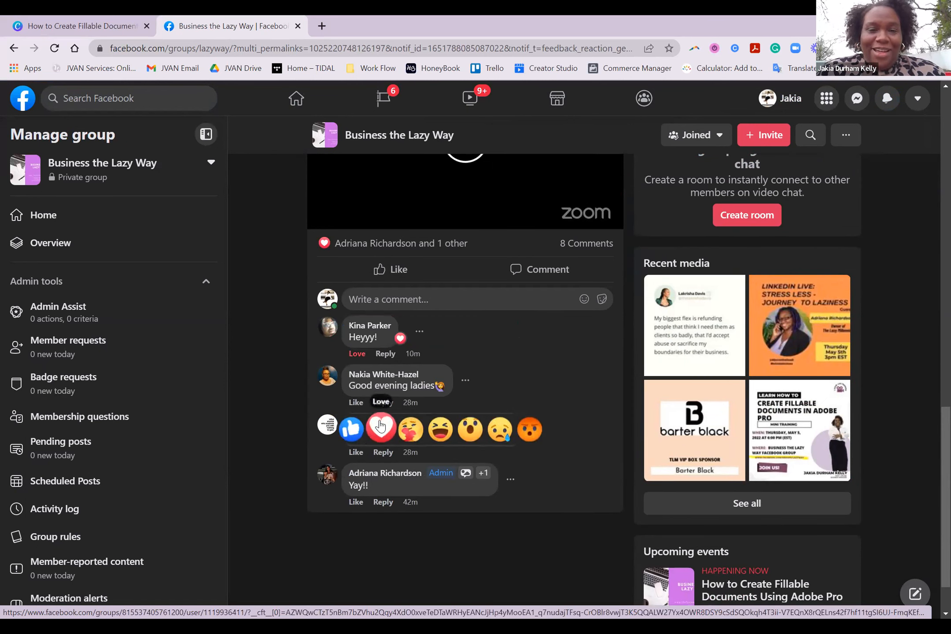
click(381, 425)
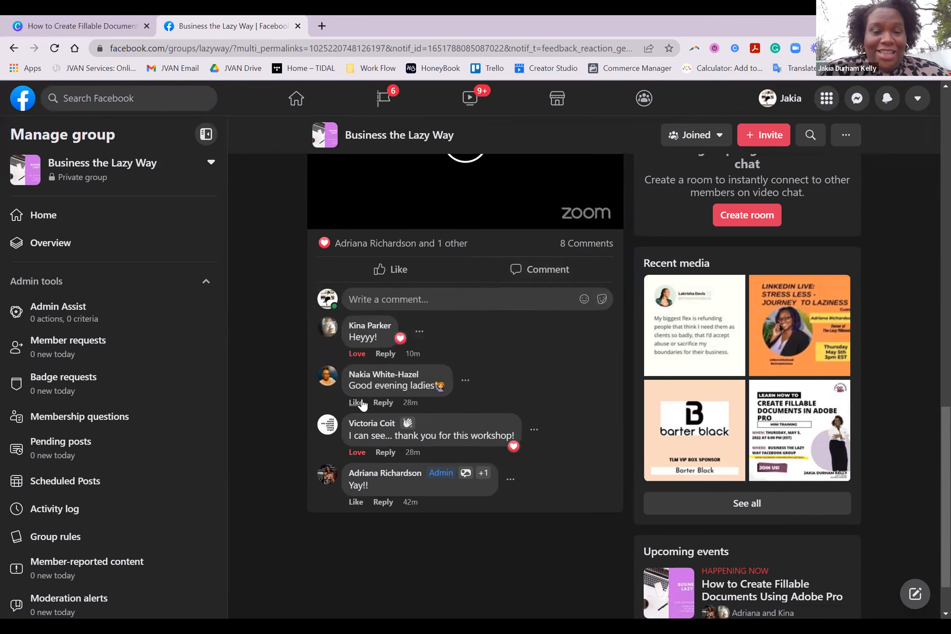
mouse_move(362, 404)
click(377, 377)
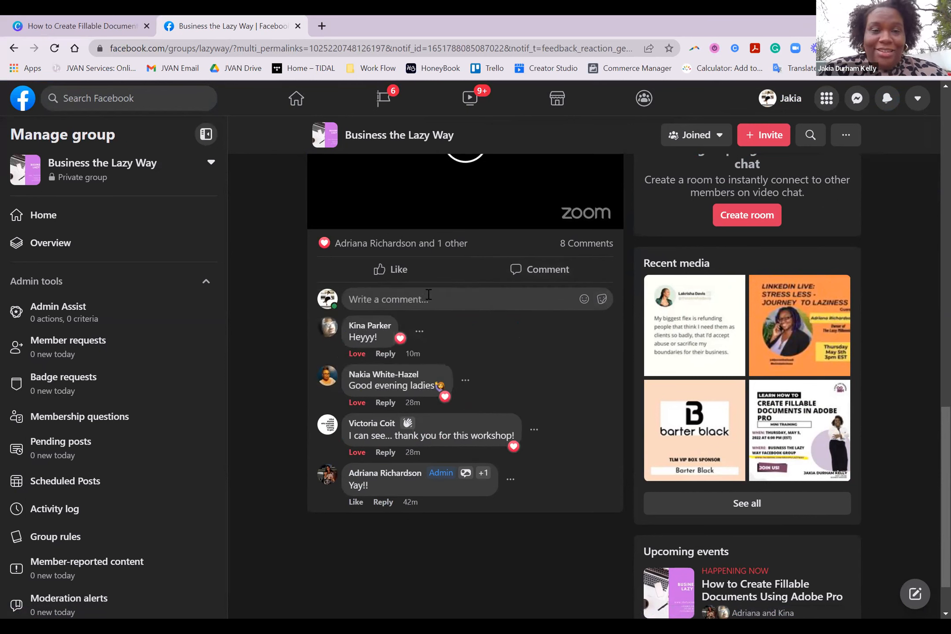
Post the comment "Hey Ladies!! Thanks so much for tuning in! Let me know if you're watching live or tuning in for the #replay!".
text(Hey Ladie)
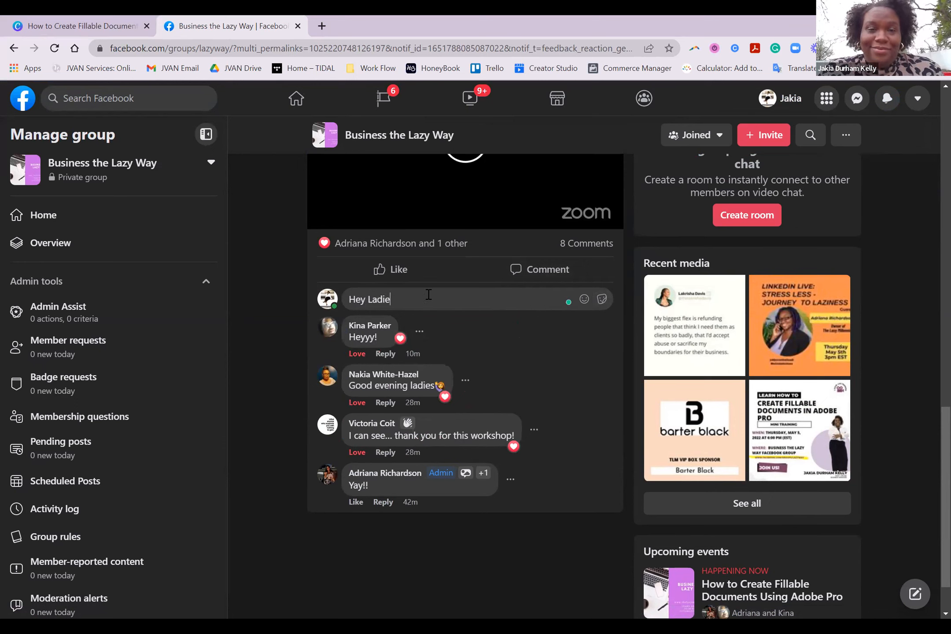
text(s!! Thanks so )
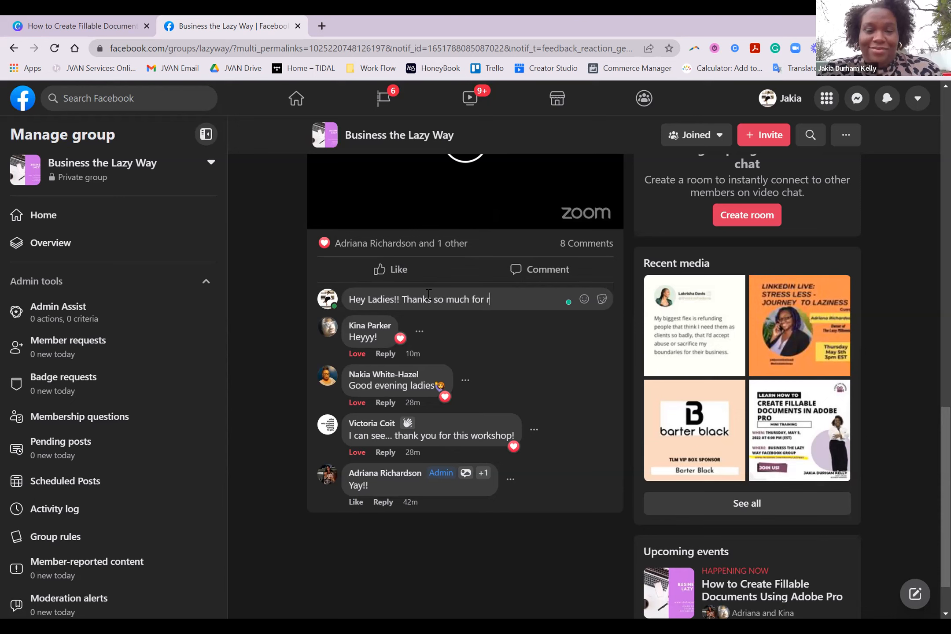
text(much for tuning in! Let nmeow)
key(BackSpace)
key(BackSpace)
key(BackSpace)
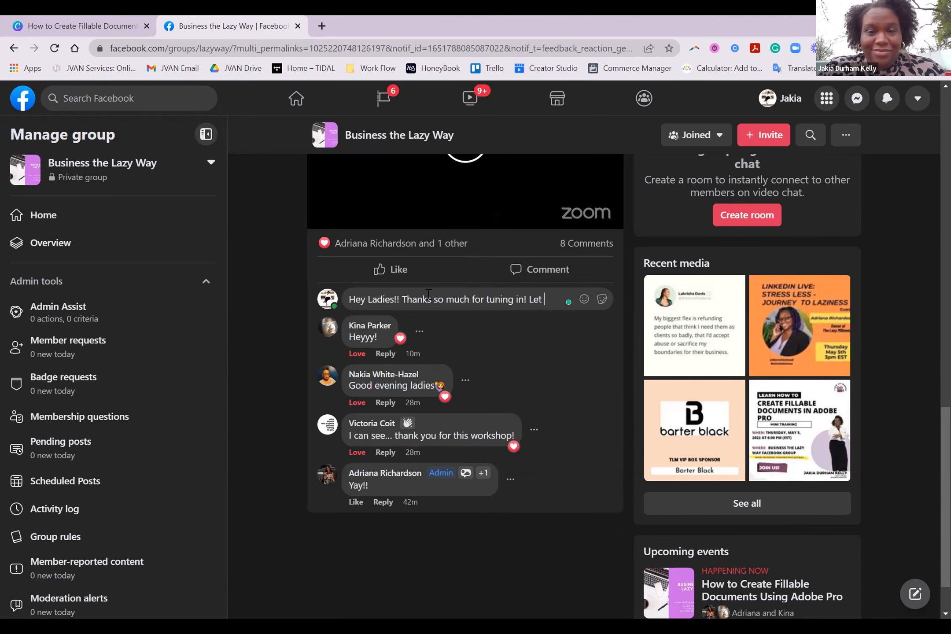
text(ow if you're watching live or)
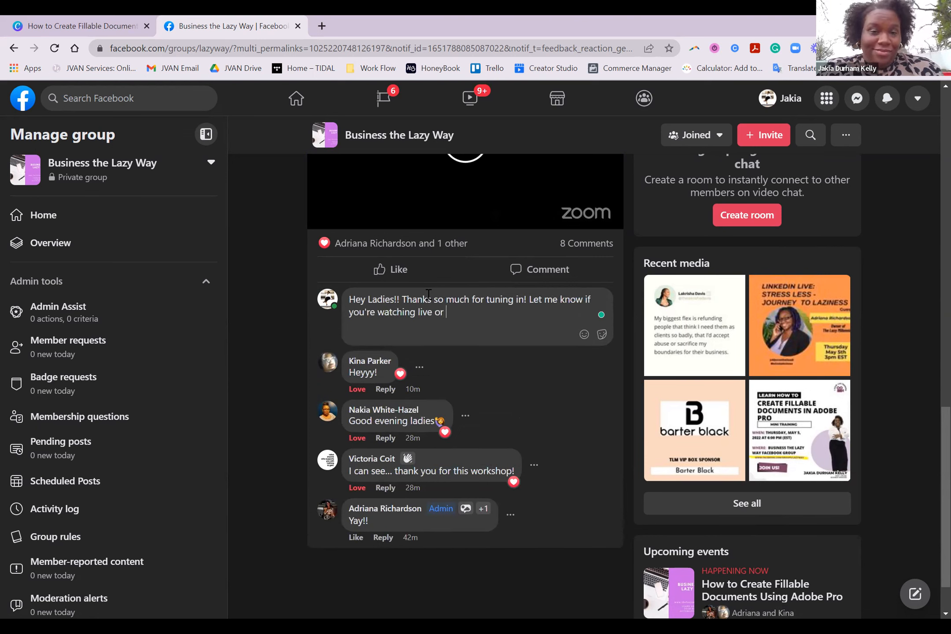
text(ning in for the)
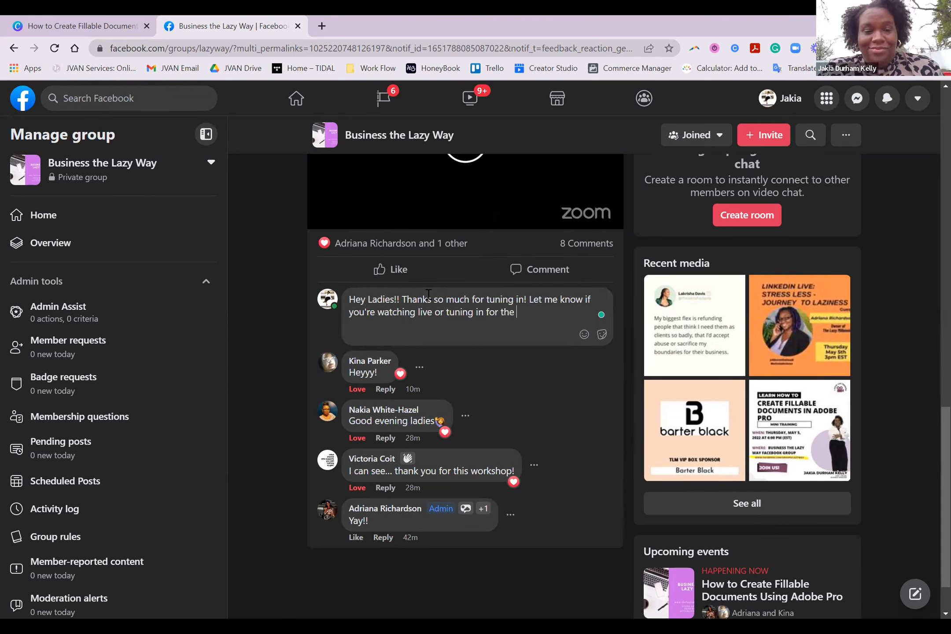
key(BackSpace)
key(BackSpace)
text(p)
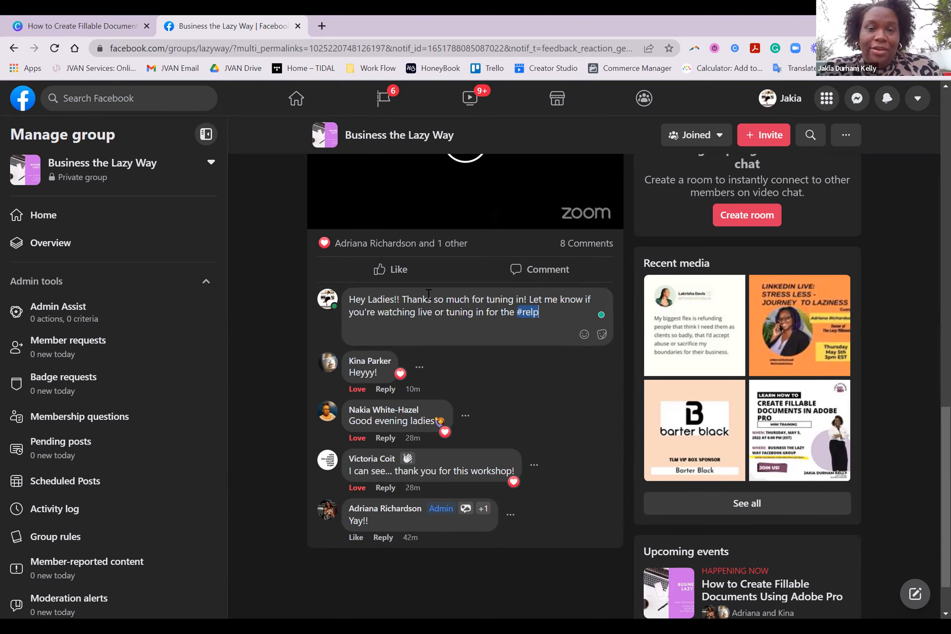
text(lay!)
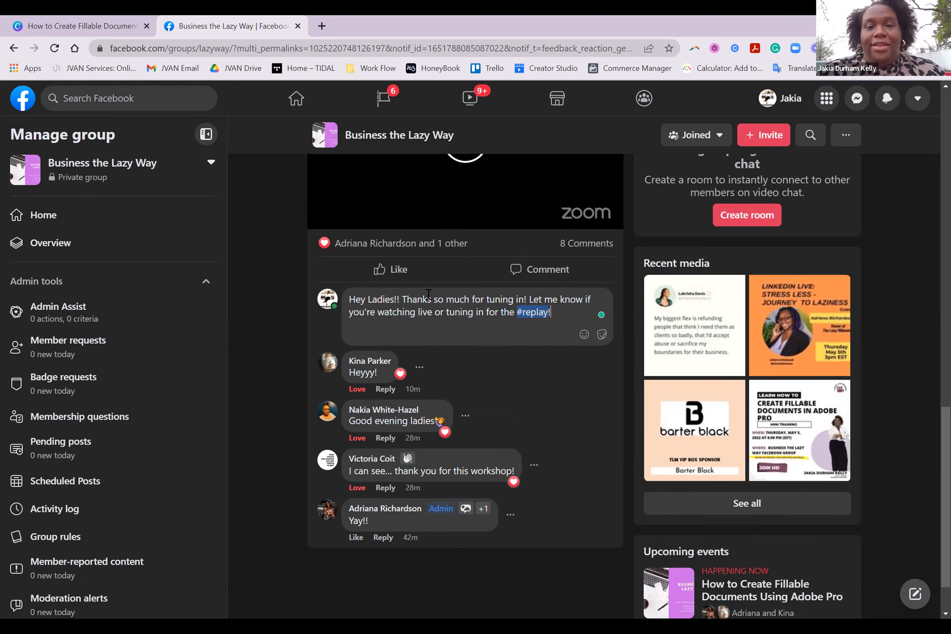
key(Return)
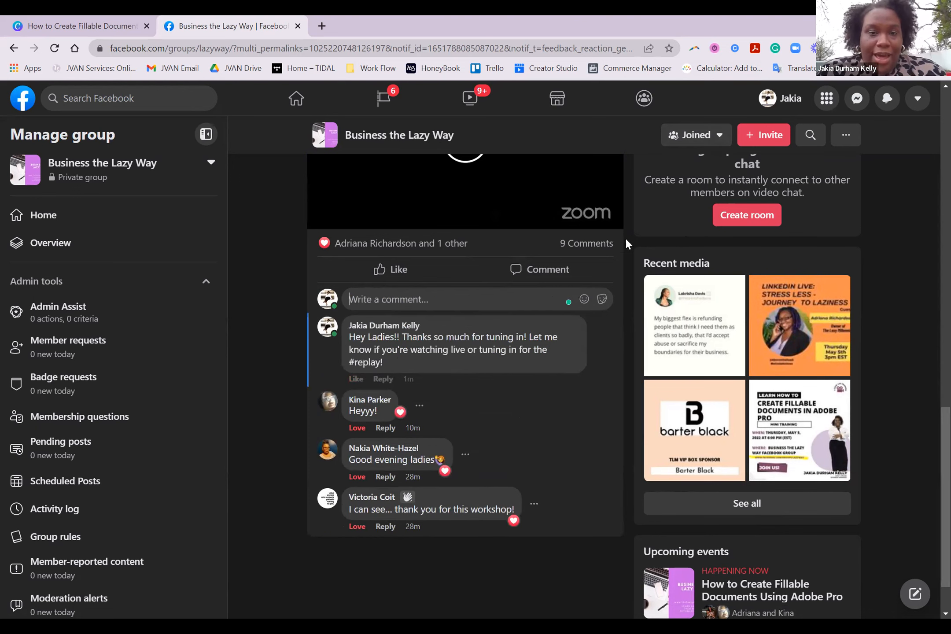
Collapse and reopen the live video post's comments to review the discussion.
click(588, 245)
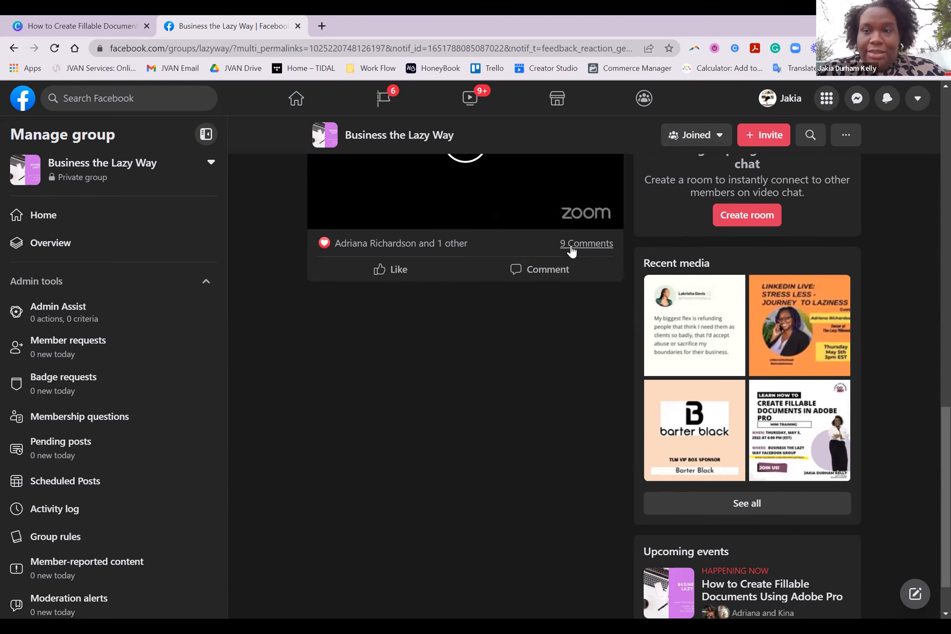
click(570, 245)
scroll(391, 371, down, 1)
scroll(391, 371, up, 5)
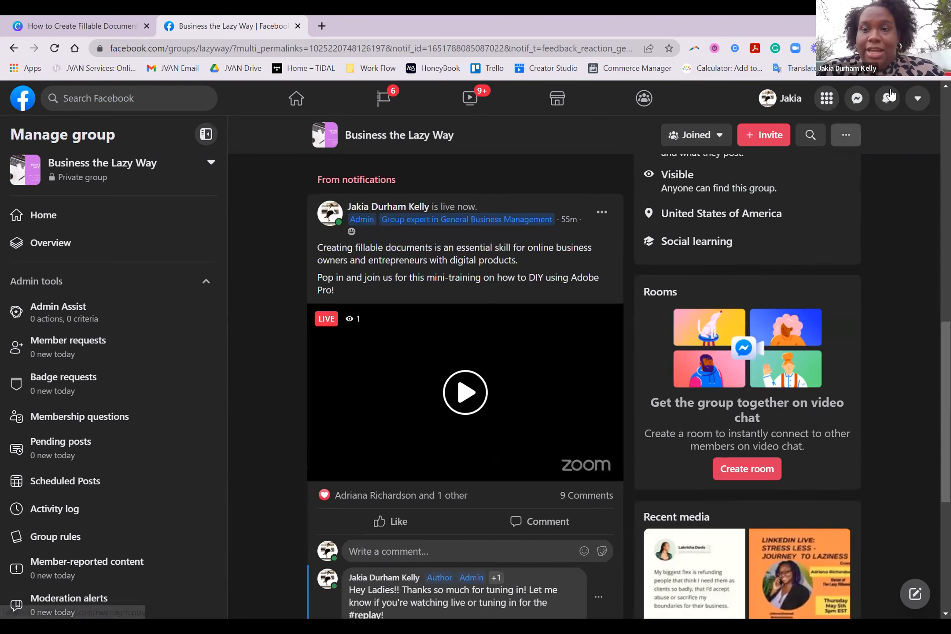
Try the notification about unanswered The Lazy Millennial page messages, and return to the group under the personal profile.
click(886, 98)
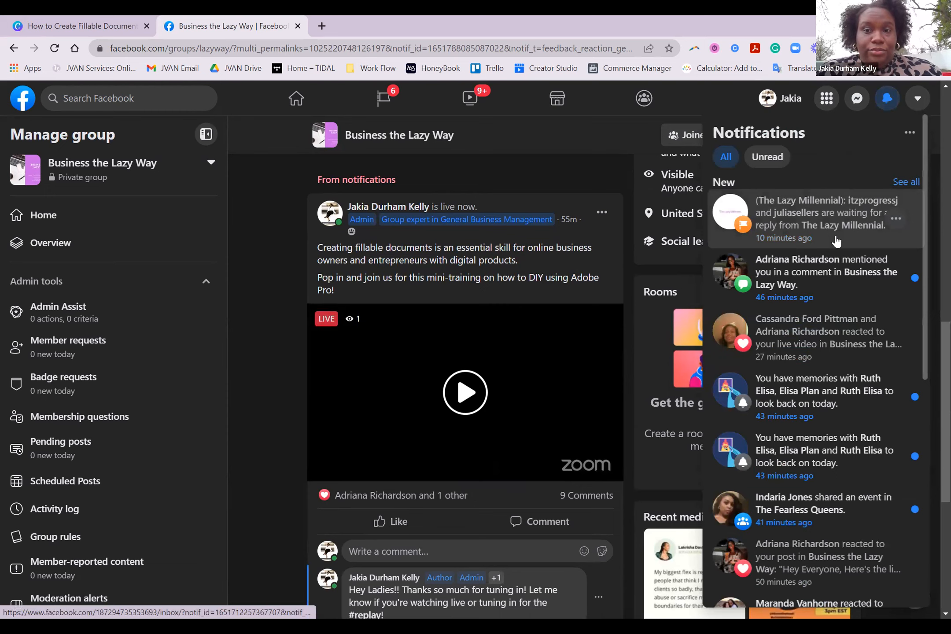
click(836, 241)
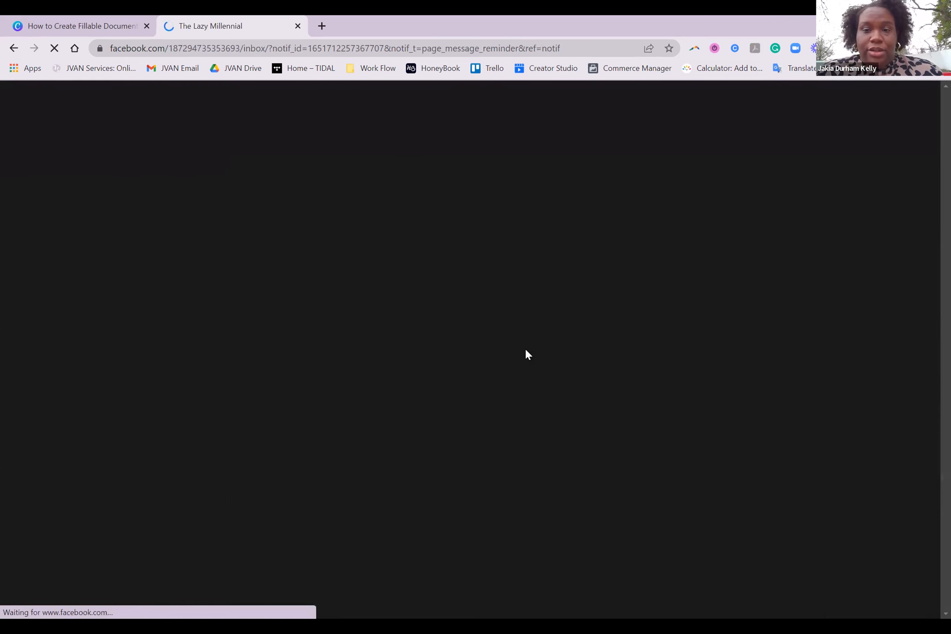
click(17, 51)
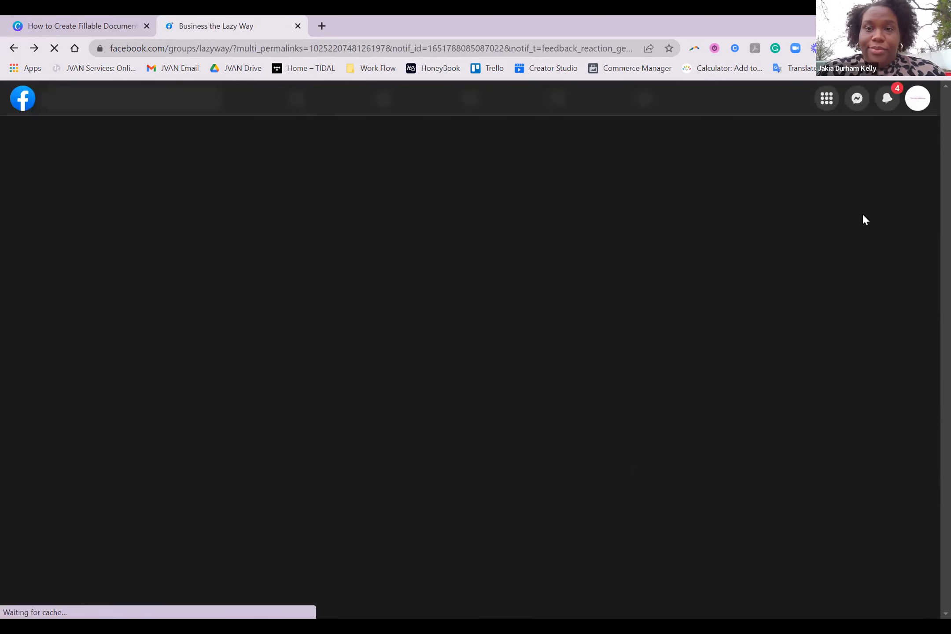
click(914, 103)
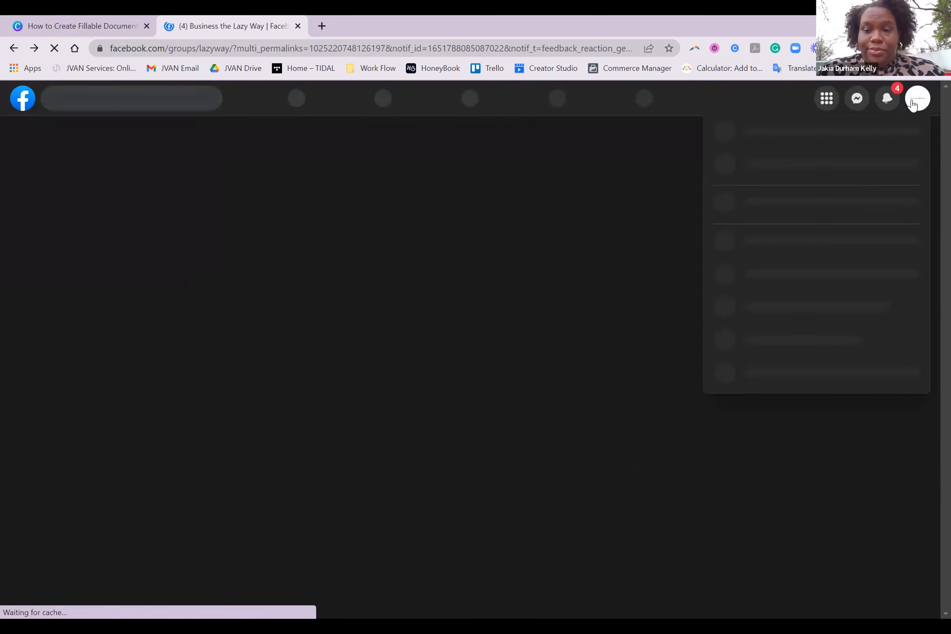
click(809, 170)
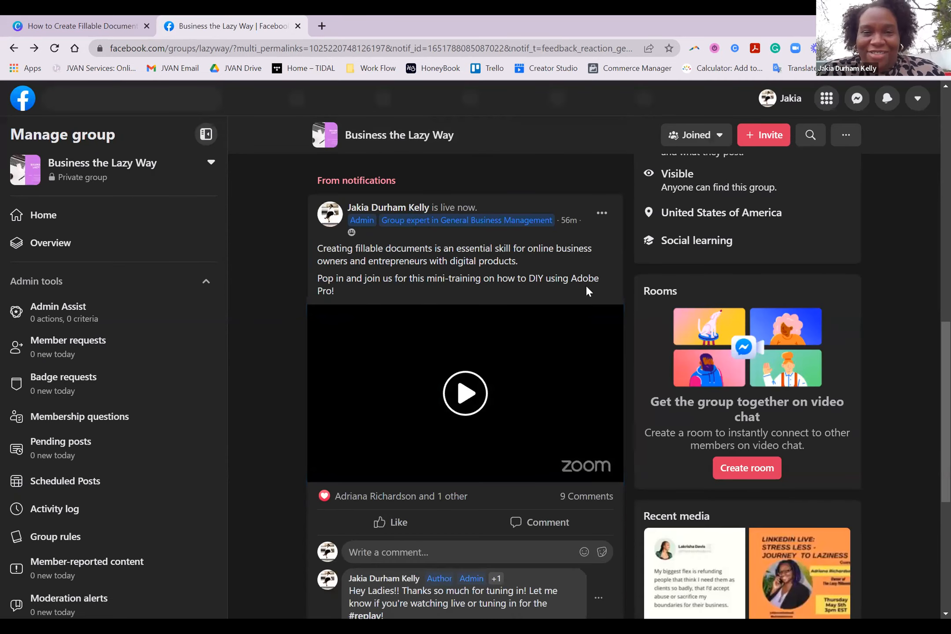
Review the notifications list again for new activity on the live video.
scroll(581, 304, up, 4)
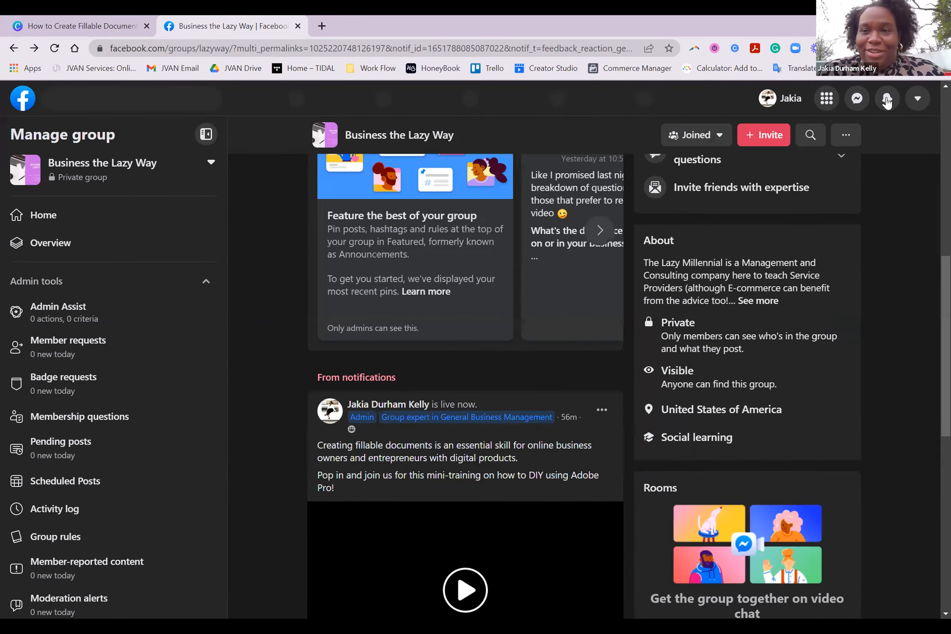
click(887, 101)
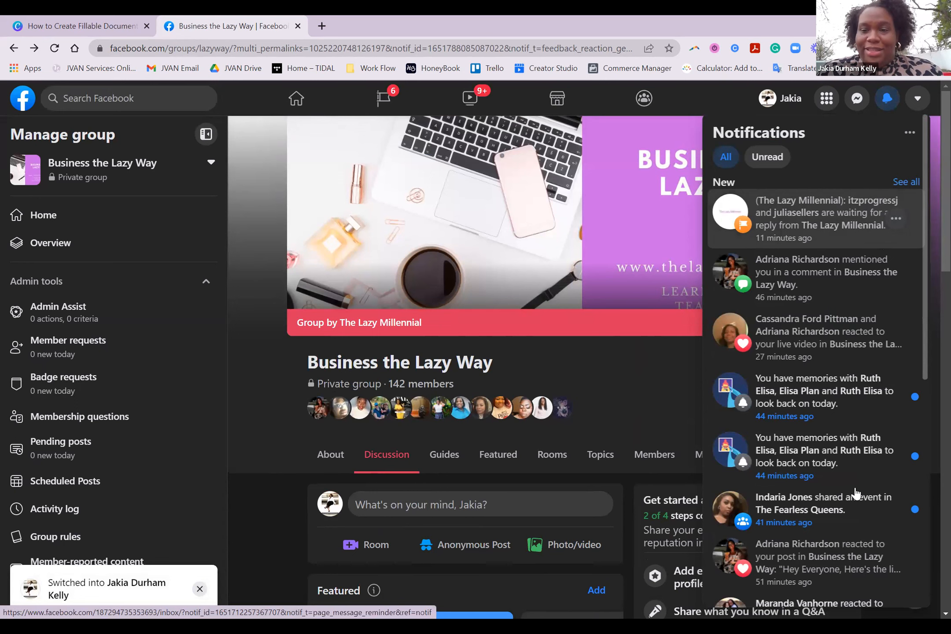
scroll(865, 477, down, 1)
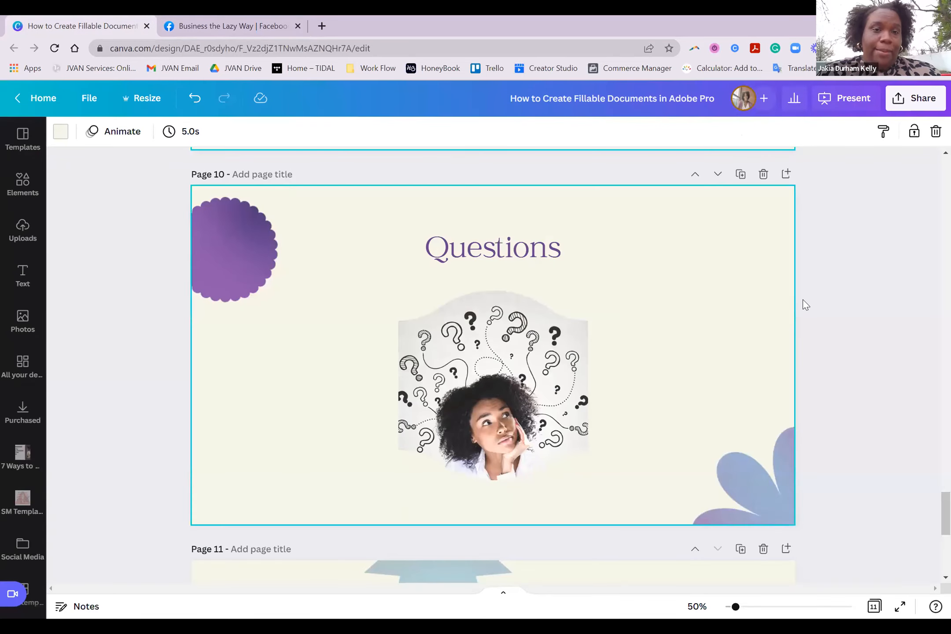
In the Canva presentation, present the Contact/Follow Me slide on page 11 full screen with the Standard type.
scroll(761, 331, down, 6)
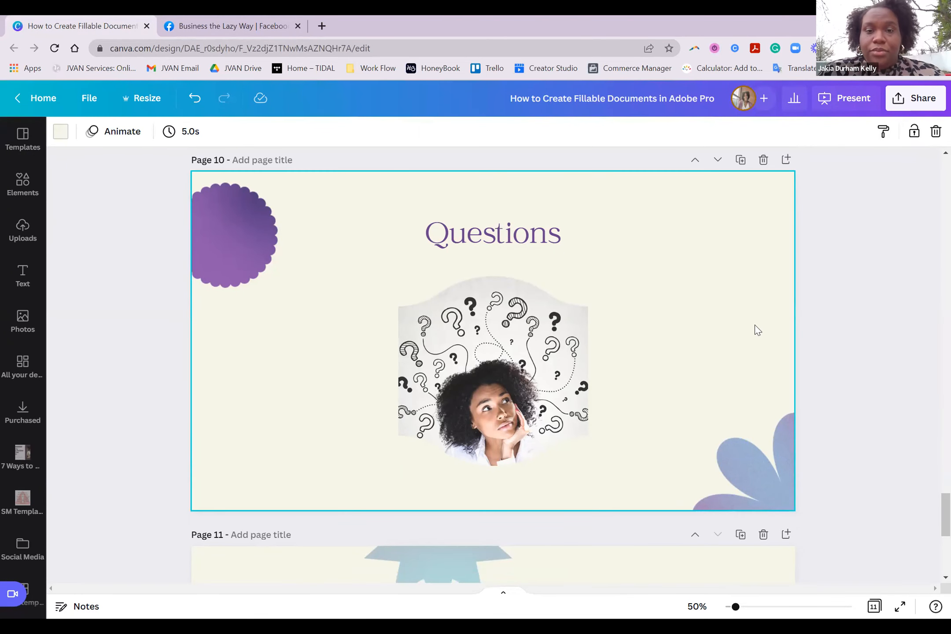
click(842, 104)
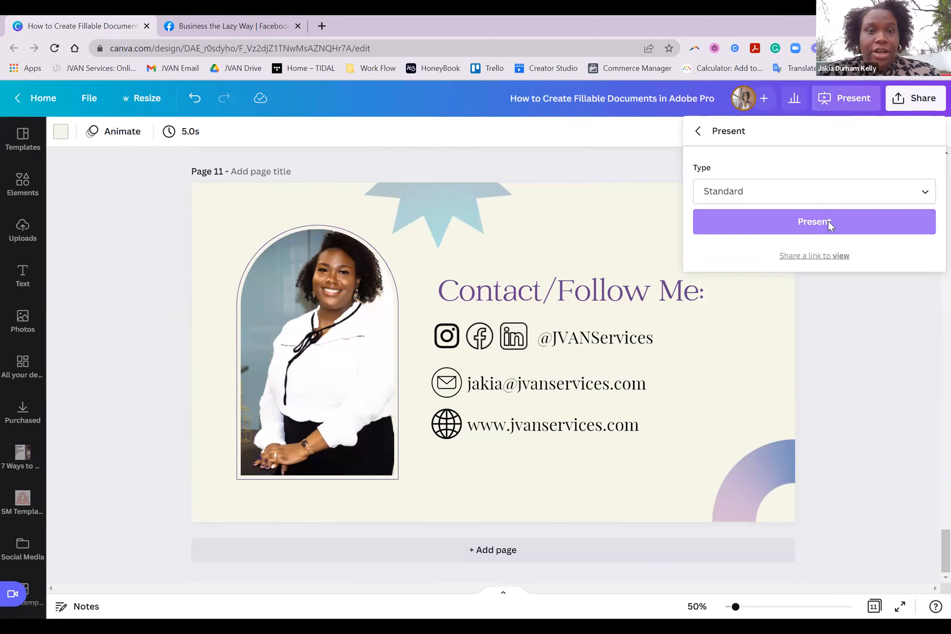
click(826, 221)
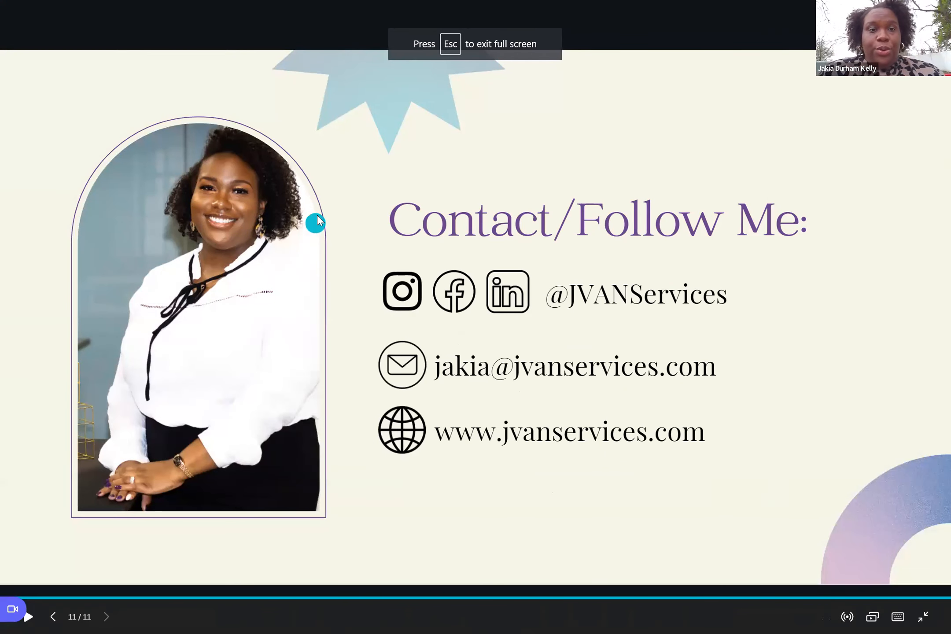